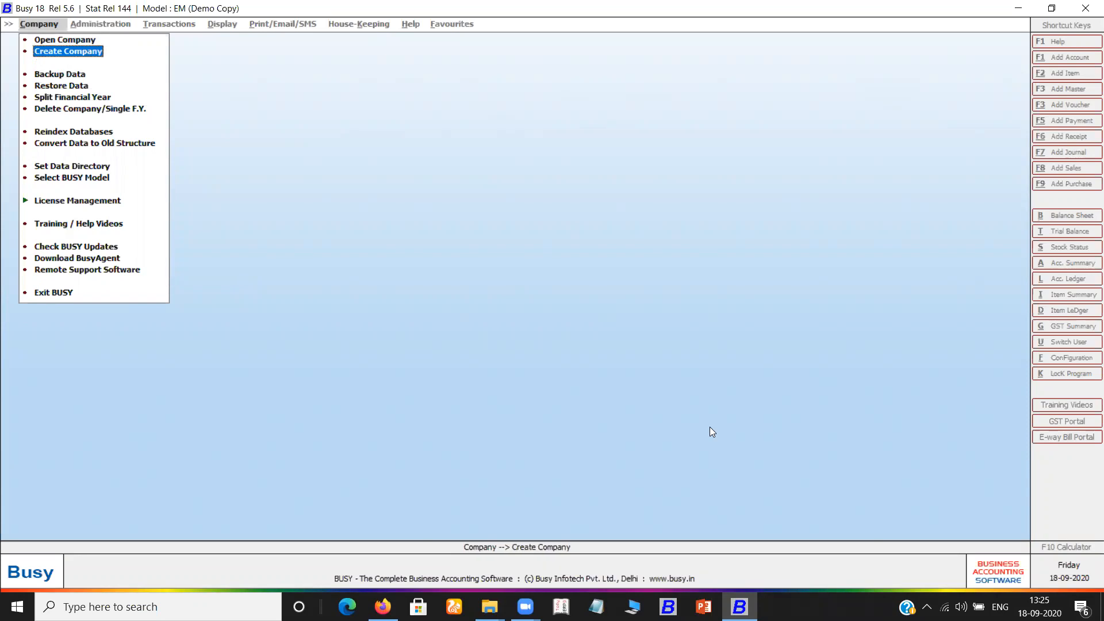
Open the company MEGA MART PVT. LTD. for financial year 2020-21.
{"action": "key", "text": "Return"}
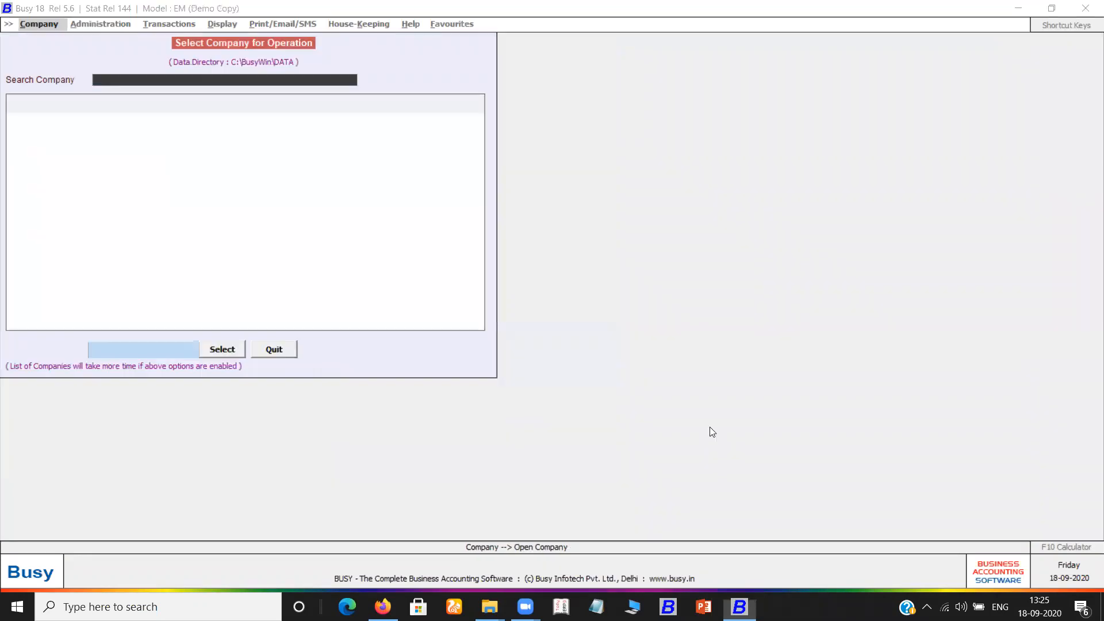
{"action": "key", "text": "Down"}
{"action": "key", "text": "Return"}
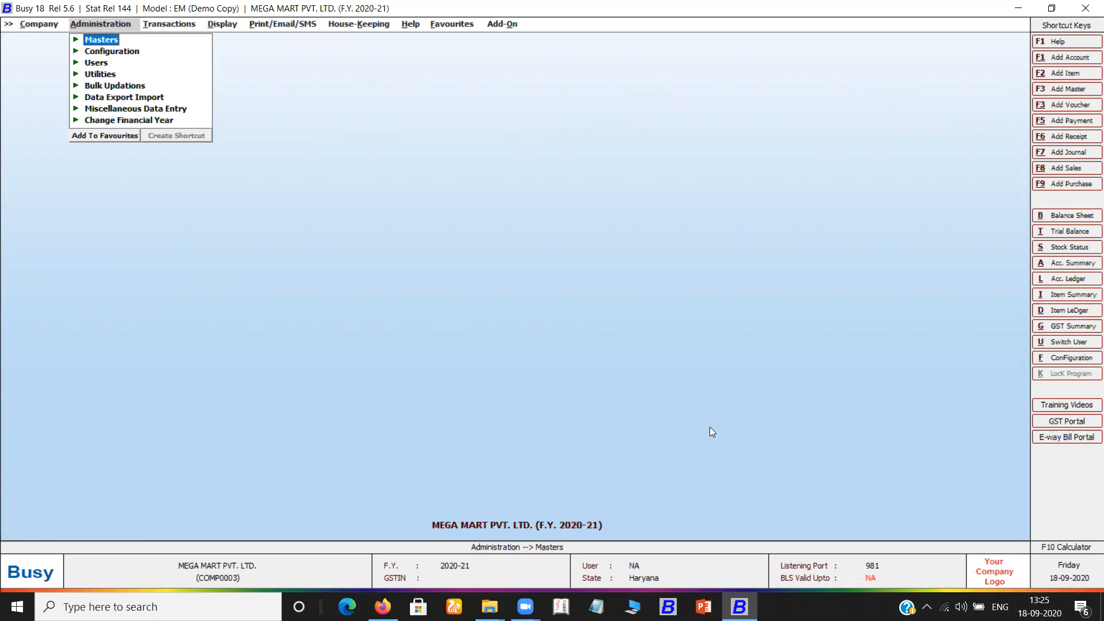
Review the available transaction voucher types, from Sales and Purchase through to Contra.
{"action": "key", "text": "Right"}
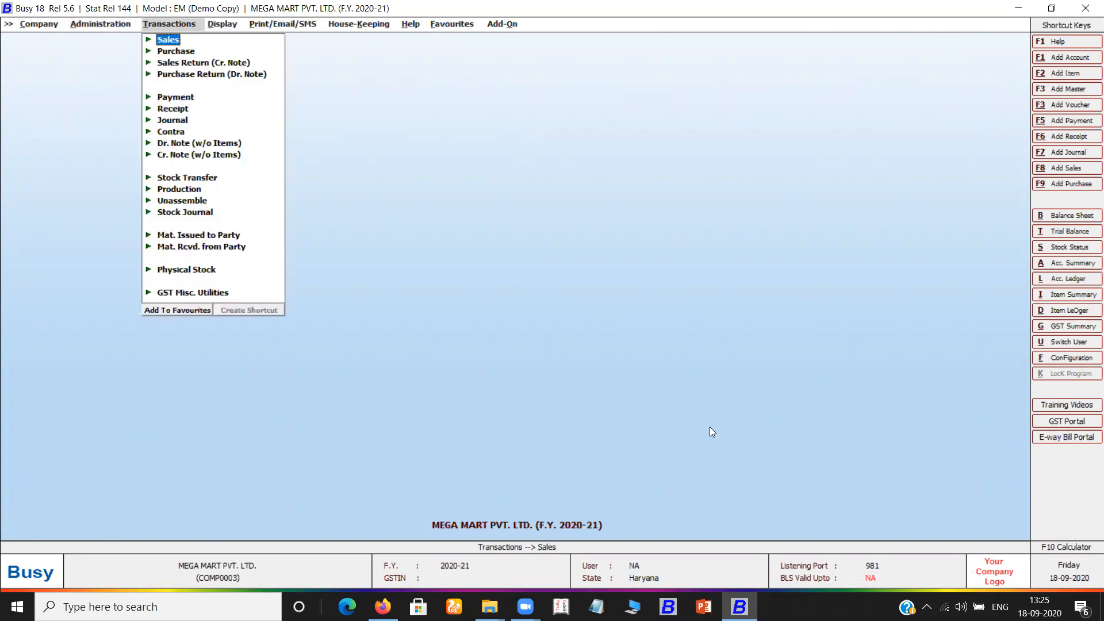
{"action": "key", "text": "Down"}
{"action": "key", "text": "Down"}
{"action": "key", "text": "Down"}
{"action": "key", "text": "Down"}
{"action": "key", "text": "Down"}
{"action": "key", "text": "Down"}
{"action": "key", "text": "Down"}
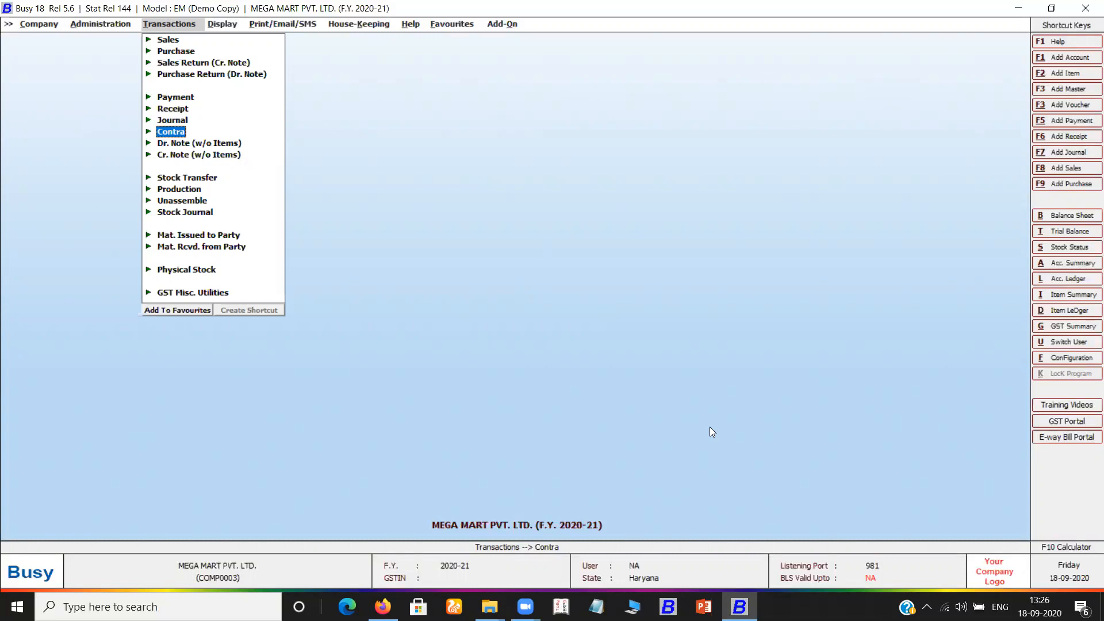
{"action": "key", "text": "Up"}
{"action": "key", "text": "Up"}
{"action": "key", "text": "Up"}
{"action": "key", "text": "Up"}
{"action": "key", "text": "Up"}
{"action": "key", "text": "Down"}
{"action": "key", "text": "Up"}
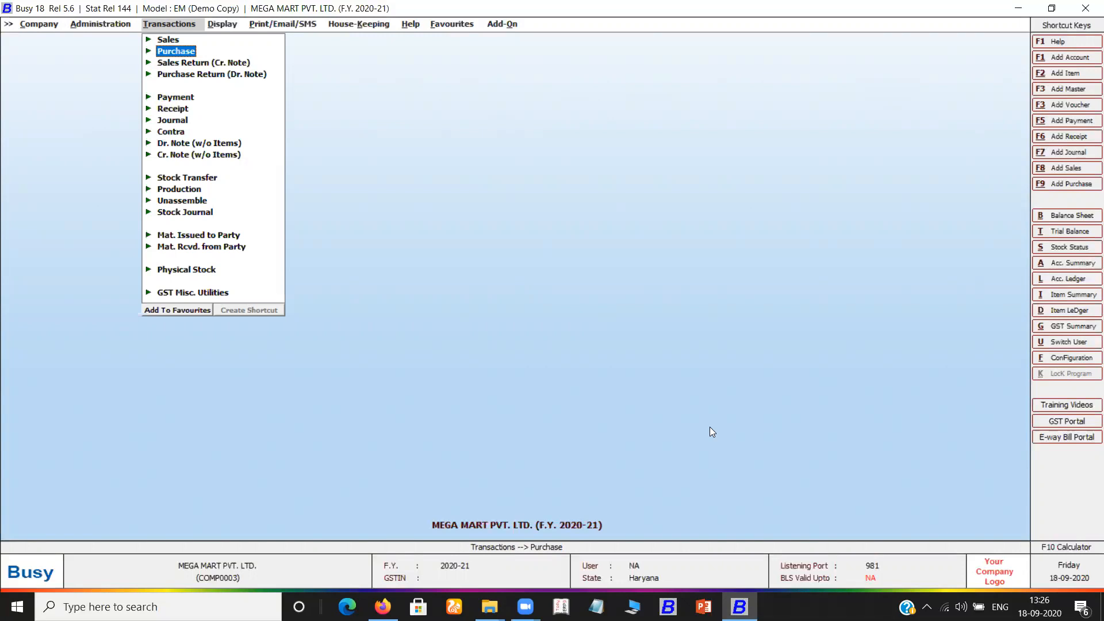
{"action": "key", "text": "Down"}
{"action": "key", "text": "Up"}
{"action": "key", "text": "Down"}
{"action": "key", "text": "Up"}
{"action": "key", "text": "Up"}
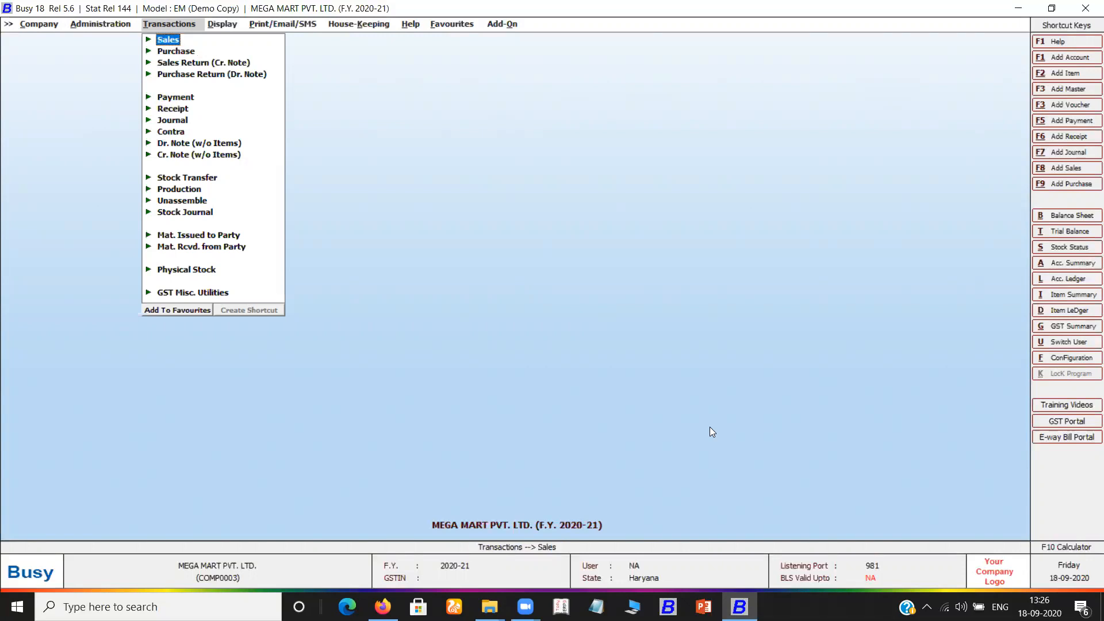
Start adding a new purchase voucher.
{"action": "key", "text": "Down"}
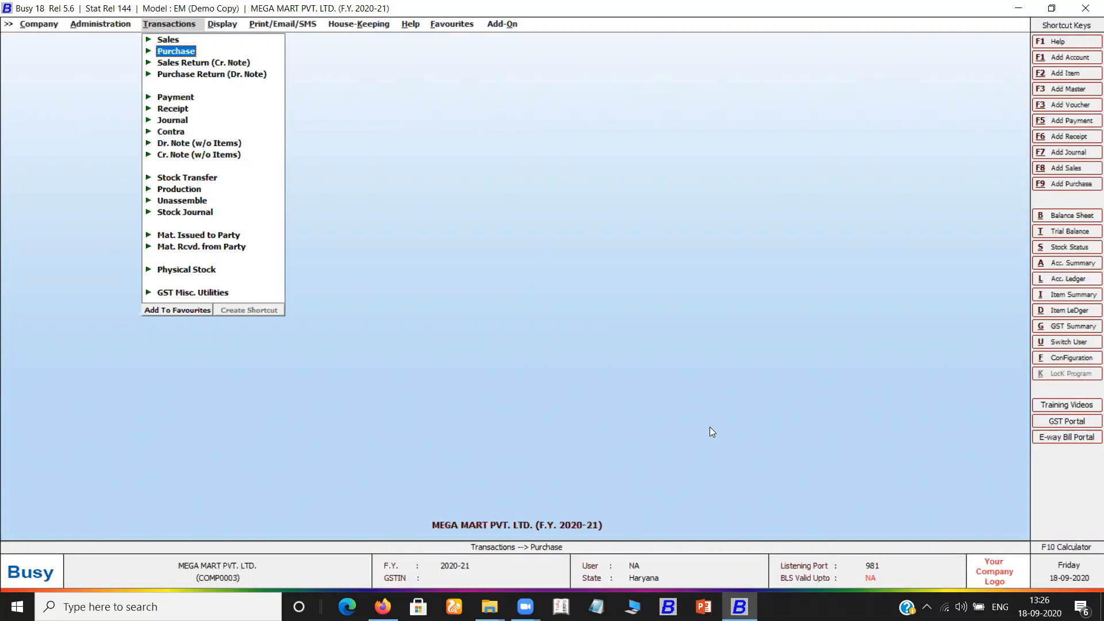
{"action": "key", "text": "Return"}
{"action": "key", "text": "Right"}
{"action": "key", "text": "Left"}
{"action": "key", "text": "Return"}
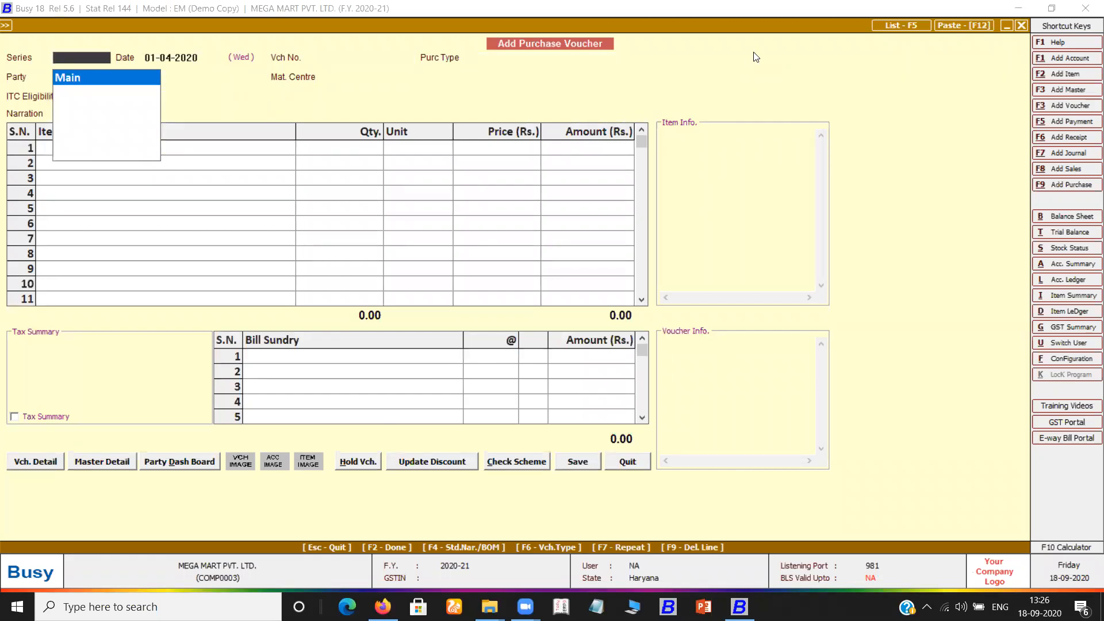
{"action": "left_click", "coordinate": [1059, 192]}
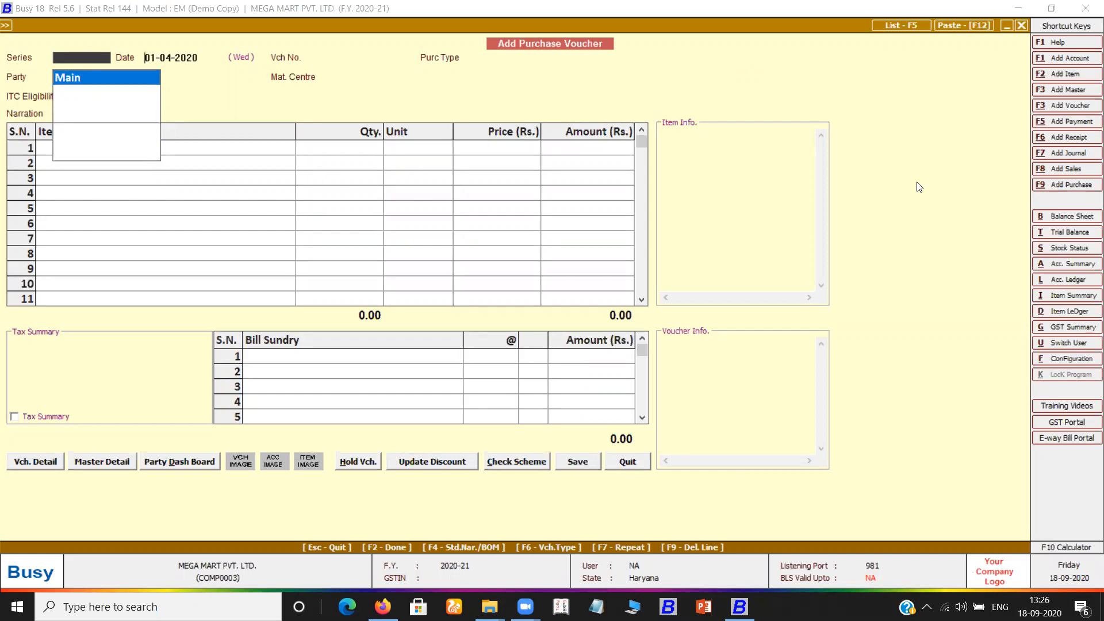
Choose the Main series with date 01-04-2020 and enter 1 as the purchase voucher number.
{"action": "key", "text": "Return"}
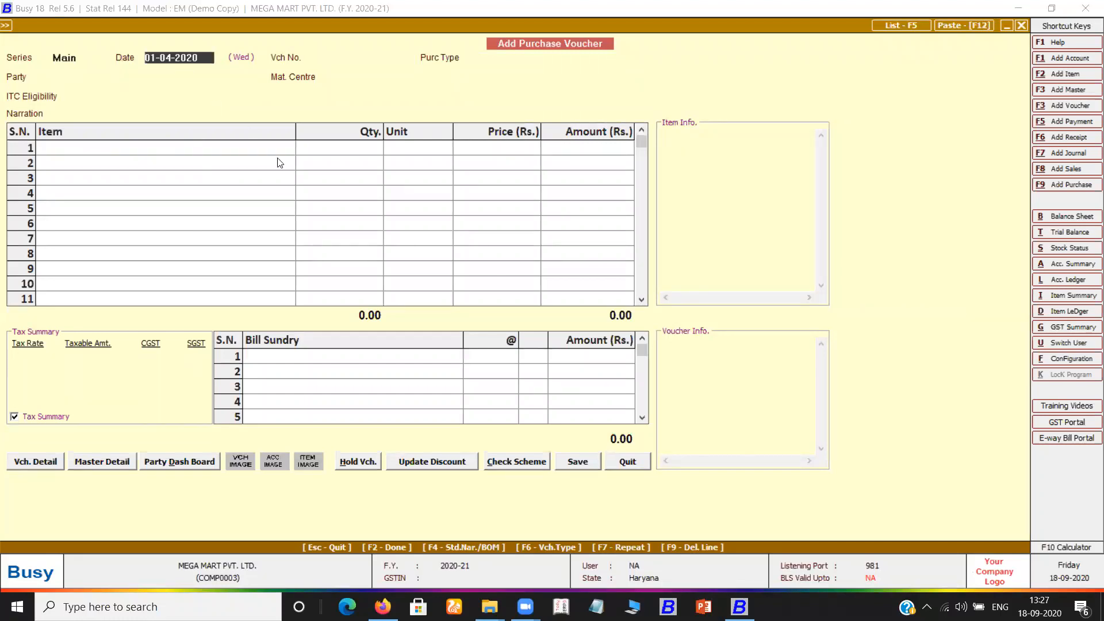
{"action": "key", "text": "Return"}
{"action": "key", "text": "Return"}
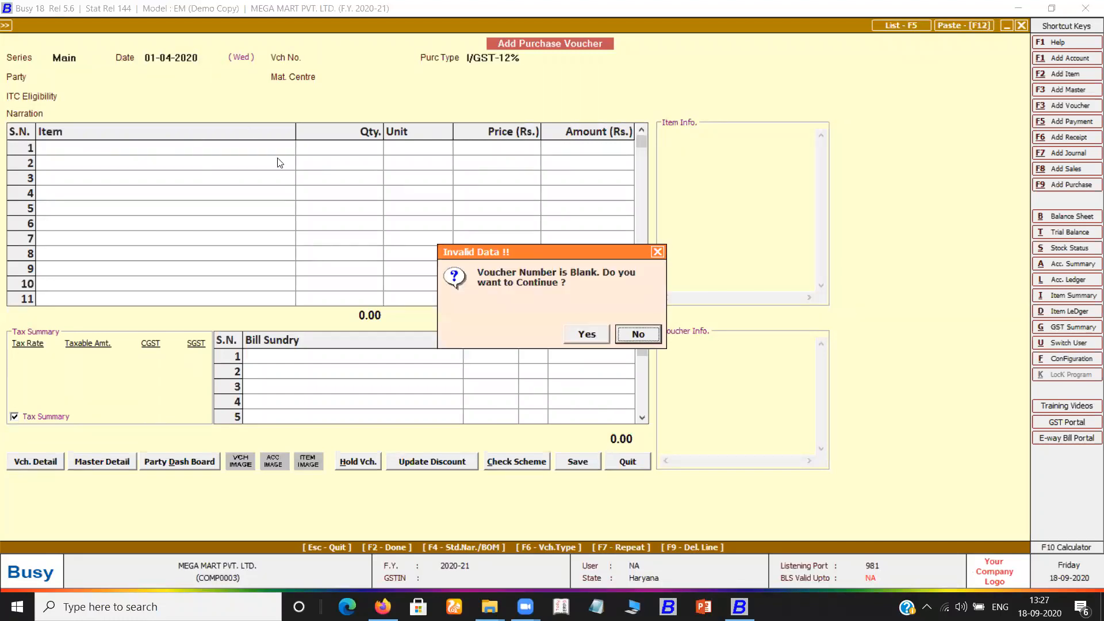
{"action": "key", "text": "Left"}
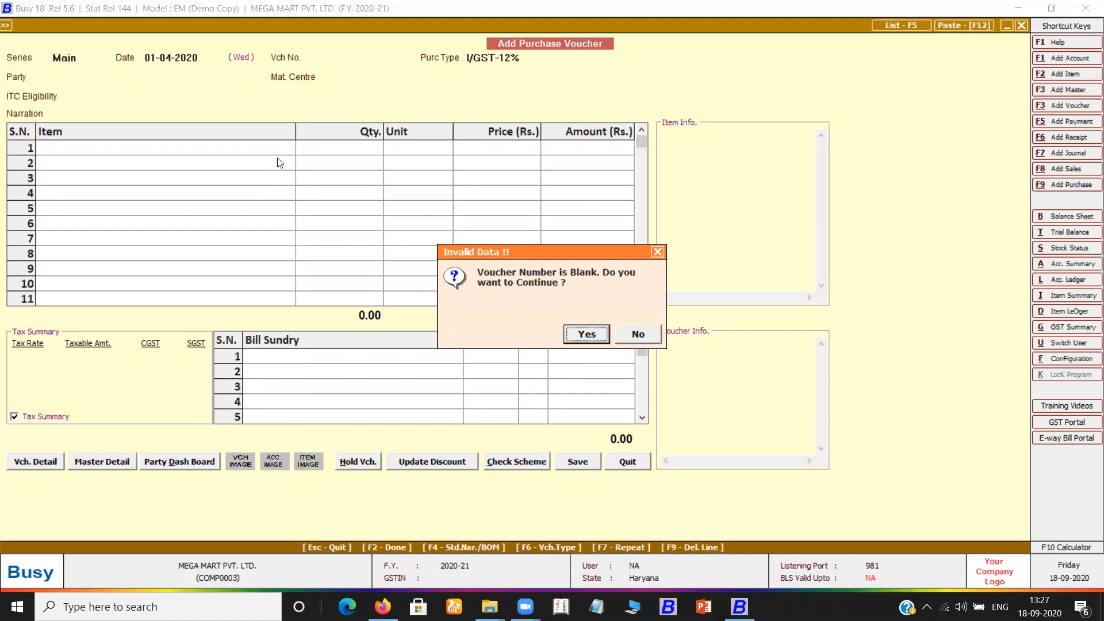
{"action": "key", "text": "Return"}
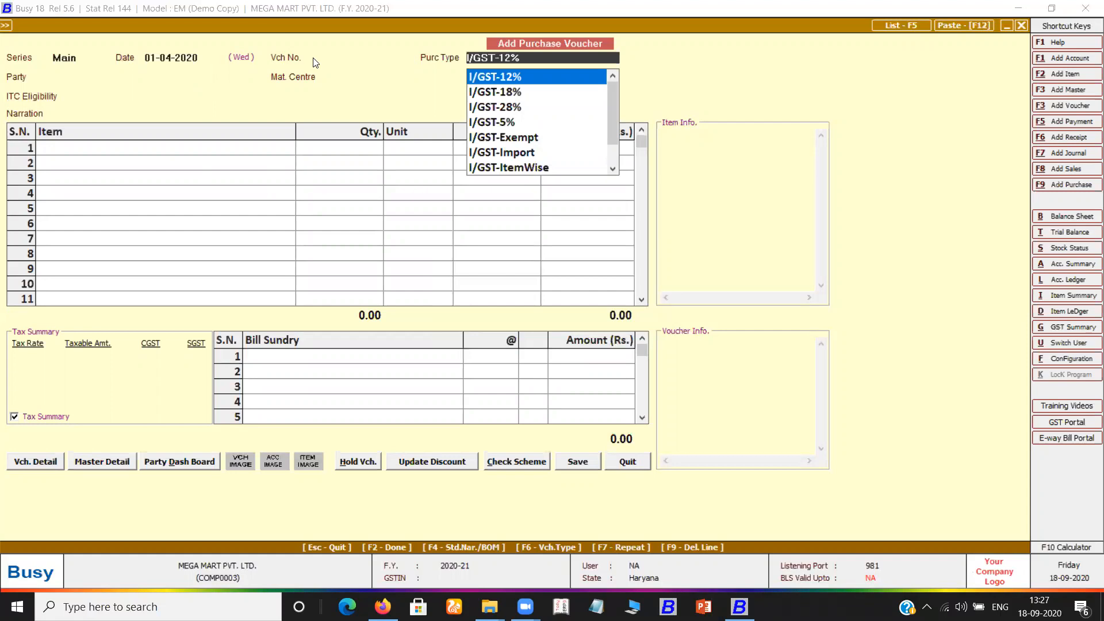
{"action": "key", "text": "Return"}
{"action": "type", "text": "1"}
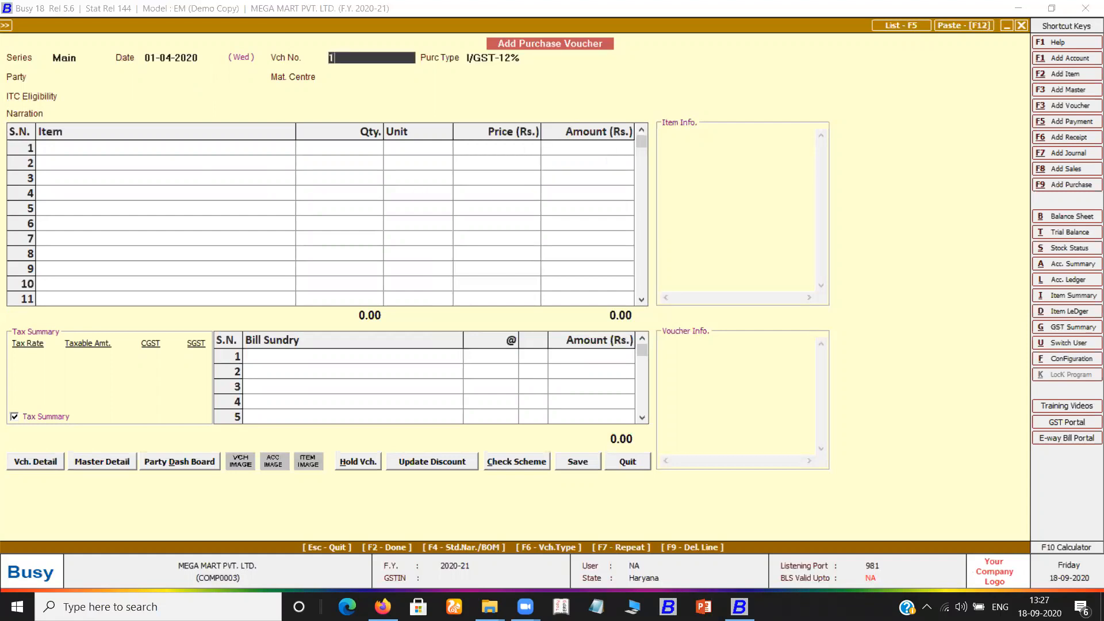
{"action": "key", "text": "Return"}
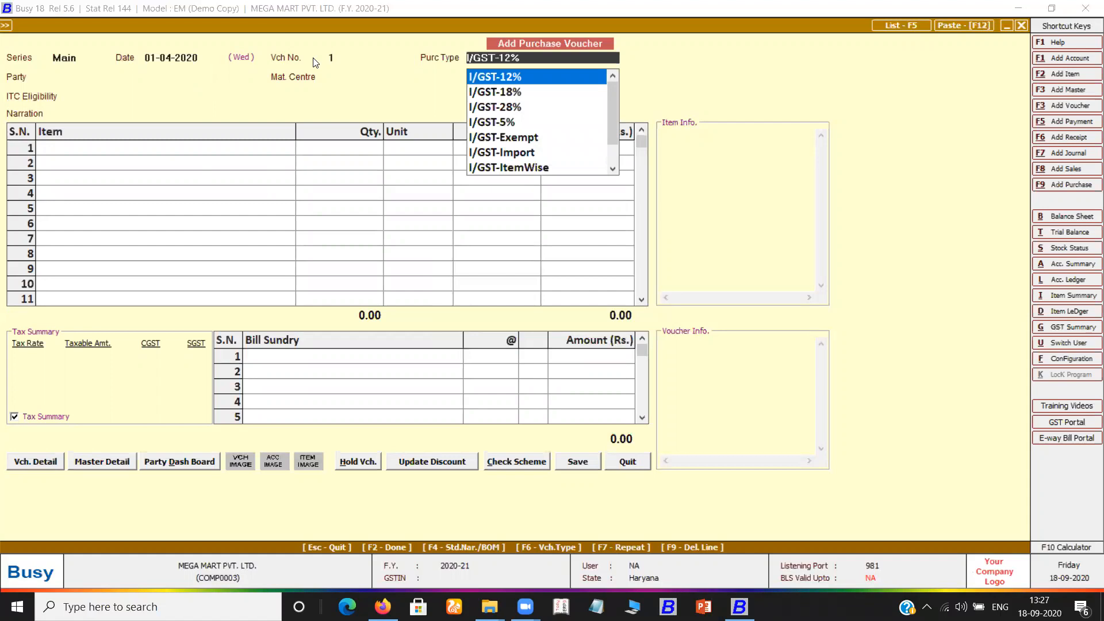
Examine the interstate (I/GST) and local (L/GST) purchase types available for the voucher.
{"action": "key", "text": "Down"}
{"action": "key", "text": "Down"}
{"action": "key", "text": "Down"}
{"action": "key", "text": "Down"}
{"action": "key", "text": "Down"}
{"action": "key", "text": "Down"}
{"action": "key", "text": "Up"}
{"action": "key", "text": "Up"}
{"action": "key", "text": "Up"}
{"action": "key", "text": "Up"}
{"action": "key", "text": "Up"}
{"action": "key", "text": "Up"}
{"action": "key", "text": "Down"}
{"action": "key", "text": "Down"}
{"action": "key", "text": "Down"}
{"action": "key", "text": "Down"}
{"action": "key", "text": "Down"}
{"action": "key", "text": "Up"}
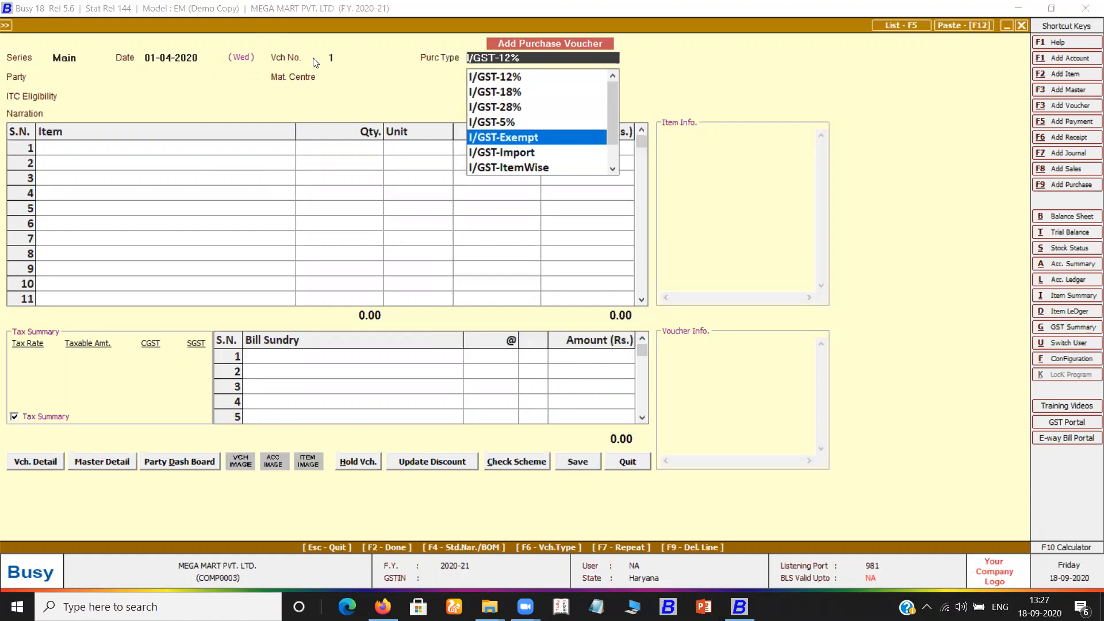
{"action": "key", "text": "Down"}
{"action": "key", "text": "Down"}
{"action": "key", "text": "Down"}
{"action": "key", "text": "Down"}
{"action": "key", "text": "Down"}
{"action": "key", "text": "Down"}
{"action": "key", "text": "Down"}
{"action": "key", "text": "Down"}
{"action": "key", "text": "Down"}
{"action": "key", "text": "Down"}
{"action": "key", "text": "Down"}
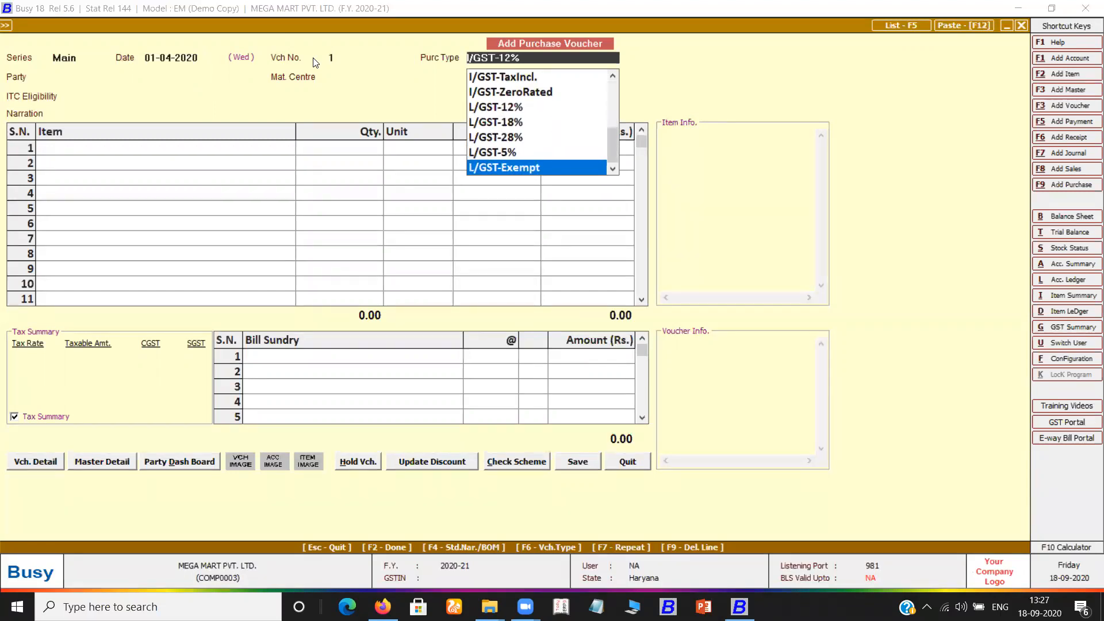
{"action": "key", "text": "Up"}
{"action": "key", "text": "Up"}
{"action": "key", "text": "Up"}
{"action": "key", "text": "Up"}
{"action": "key", "text": "Up"}
{"action": "key", "text": "Down"}
{"action": "key", "text": "Down"}
{"action": "key", "text": "Down"}
{"action": "key", "text": "Down"}
{"action": "key", "text": "Down"}
{"action": "key", "text": "Down"}
{"action": "key", "text": "Down"}
{"action": "key", "text": "Down"}
{"action": "key", "text": "Down"}
{"action": "key", "text": "Down"}
{"action": "key", "text": "Down"}
{"action": "key", "text": "Down"}
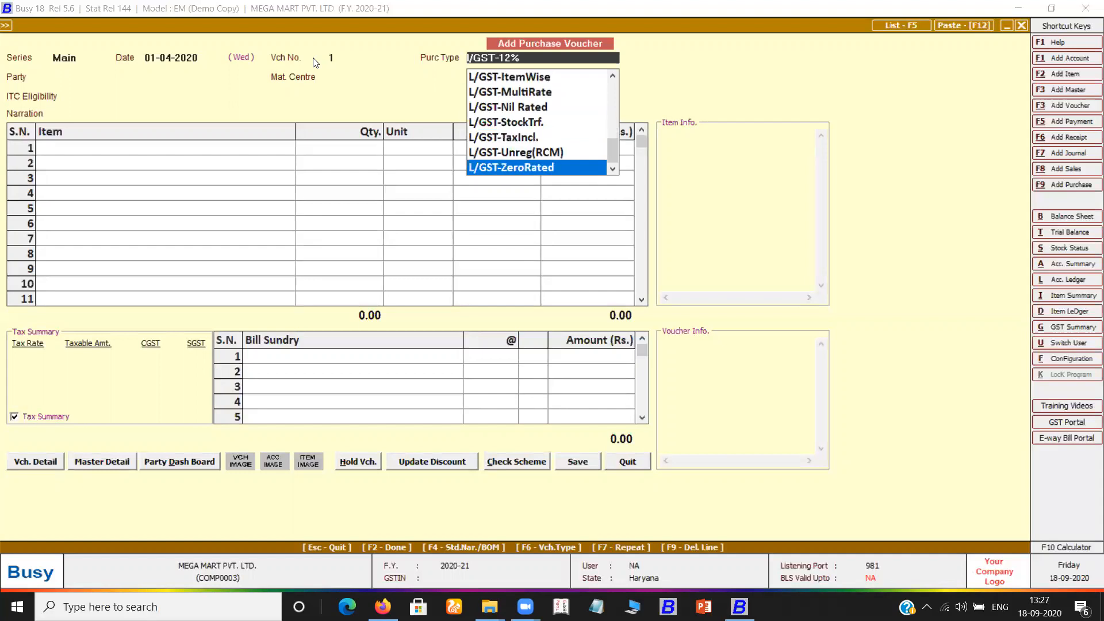
Set the voucher's purchase type to L/GST-Exempt.
{"action": "key", "text": "Up"}
{"action": "key", "text": "Up"}
{"action": "key", "text": "Up"}
{"action": "key", "text": "Up"}
{"action": "key", "text": "Up"}
{"action": "key", "text": "Up"}
{"action": "key", "text": "Up"}
{"action": "key", "text": "Up"}
{"action": "key", "text": "Up"}
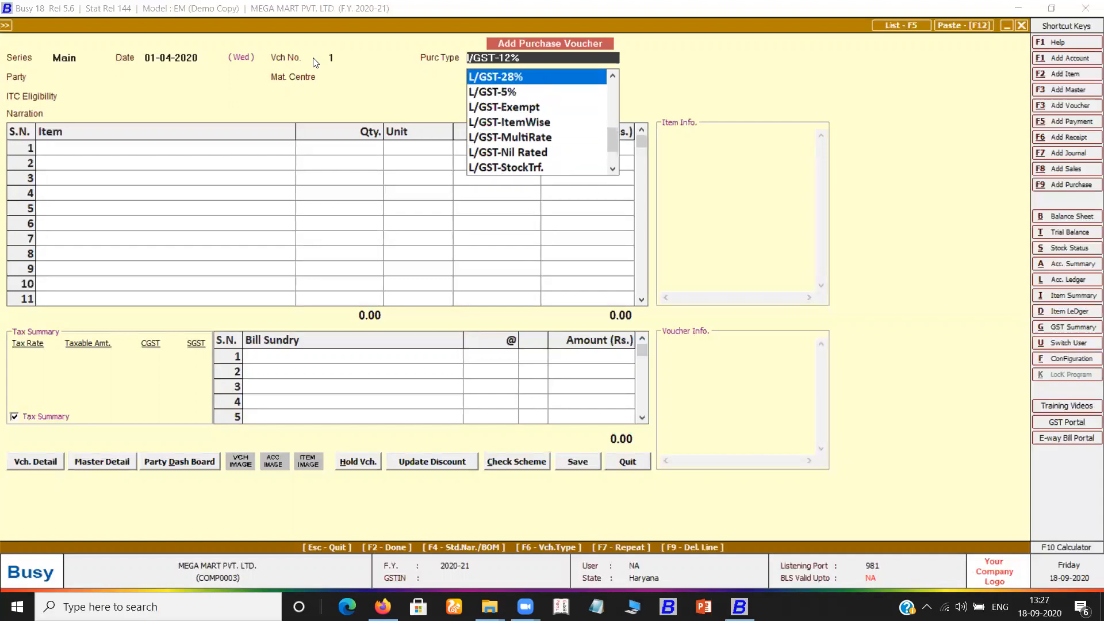
{"action": "key", "text": "Down"}
{"action": "key", "text": "Down"}
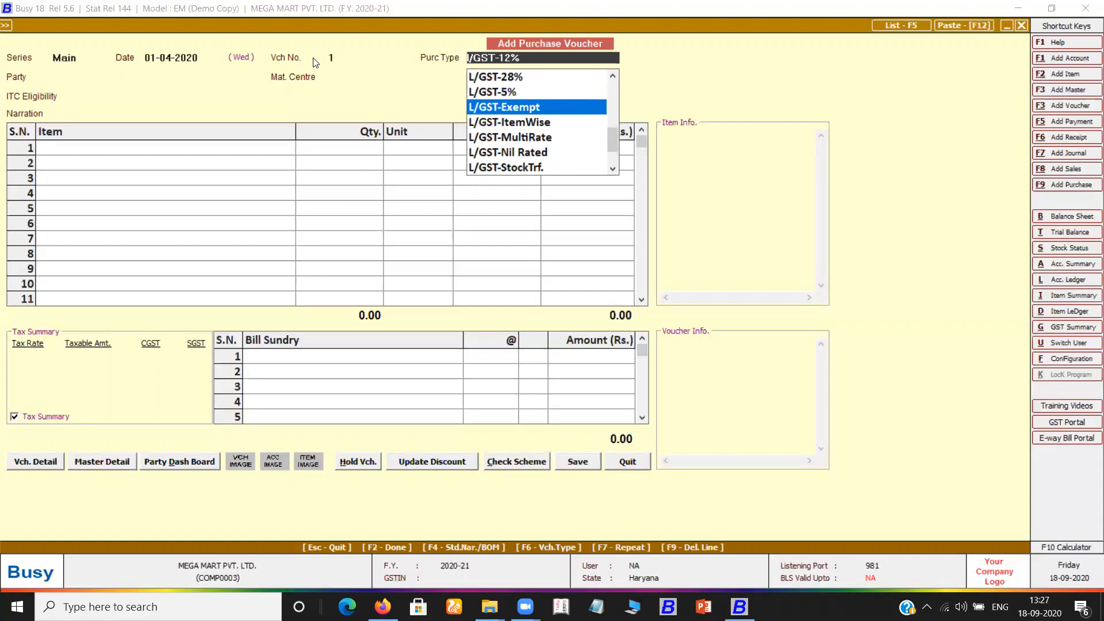
{"action": "key", "text": "Return"}
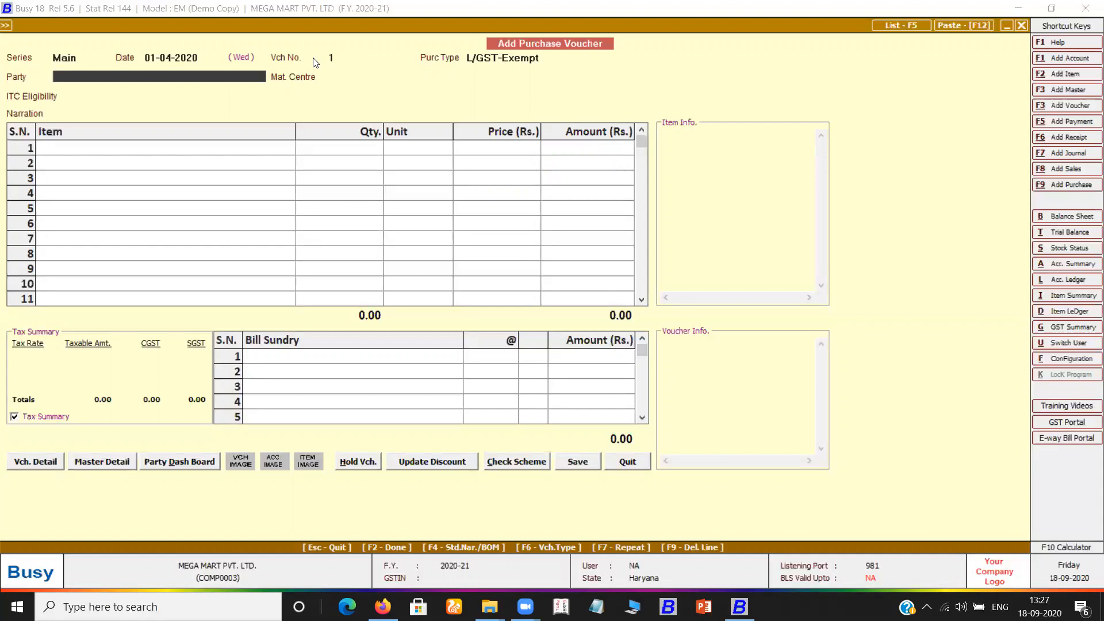
{"action": "key", "text": "Down"}
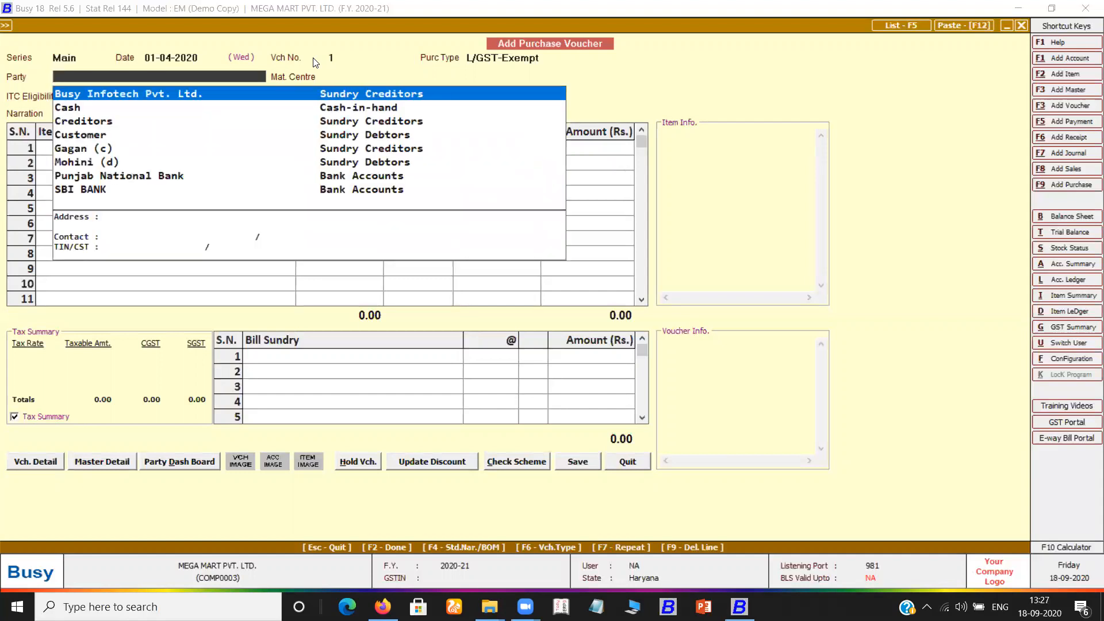
{"action": "type", "text": "cr"}
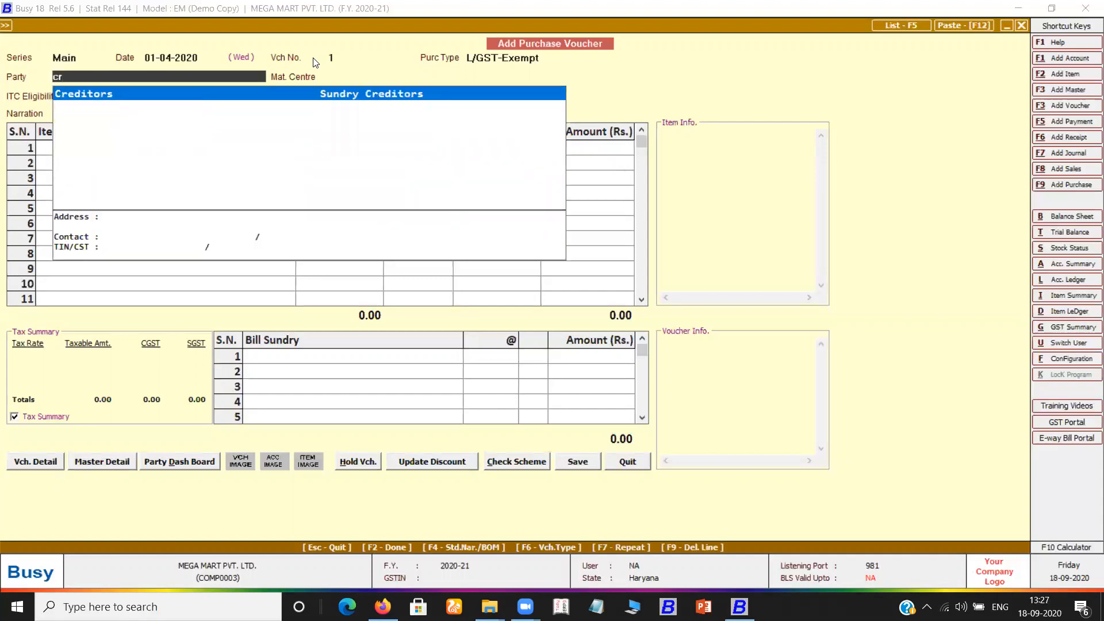
{"action": "key", "text": "BackSpace"}
{"action": "key", "text": "BackSpace"}
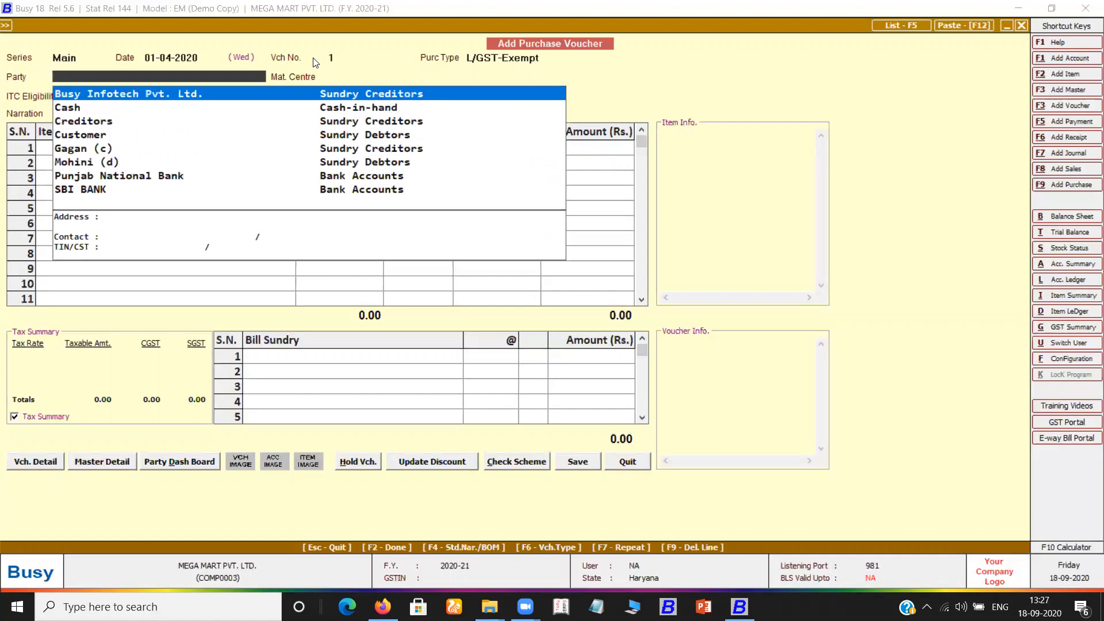
Examine the party accounts available for the purchase voucher and the account group each belongs to.
{"action": "key", "text": "Down"}
{"action": "key", "text": "Down"}
{"action": "key", "text": "Down"}
{"action": "key", "text": "Down"}
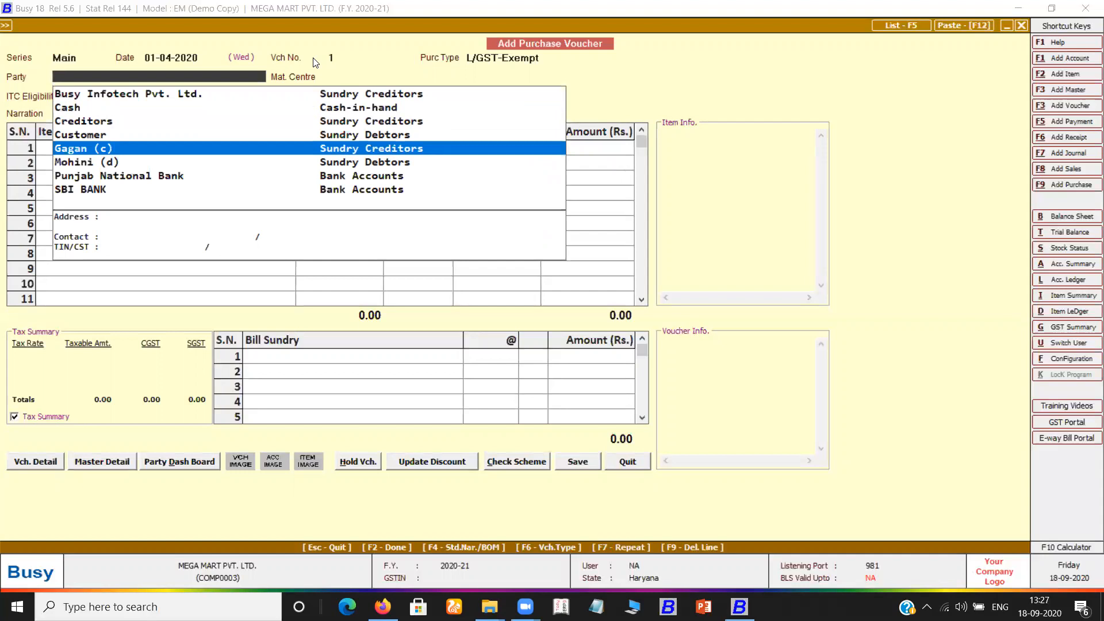
{"action": "key", "text": "Down"}
{"action": "key", "text": "Down"}
{"action": "key", "text": "Up"}
{"action": "key", "text": "Up"}
{"action": "key", "text": "Up"}
{"action": "key", "text": "Up"}
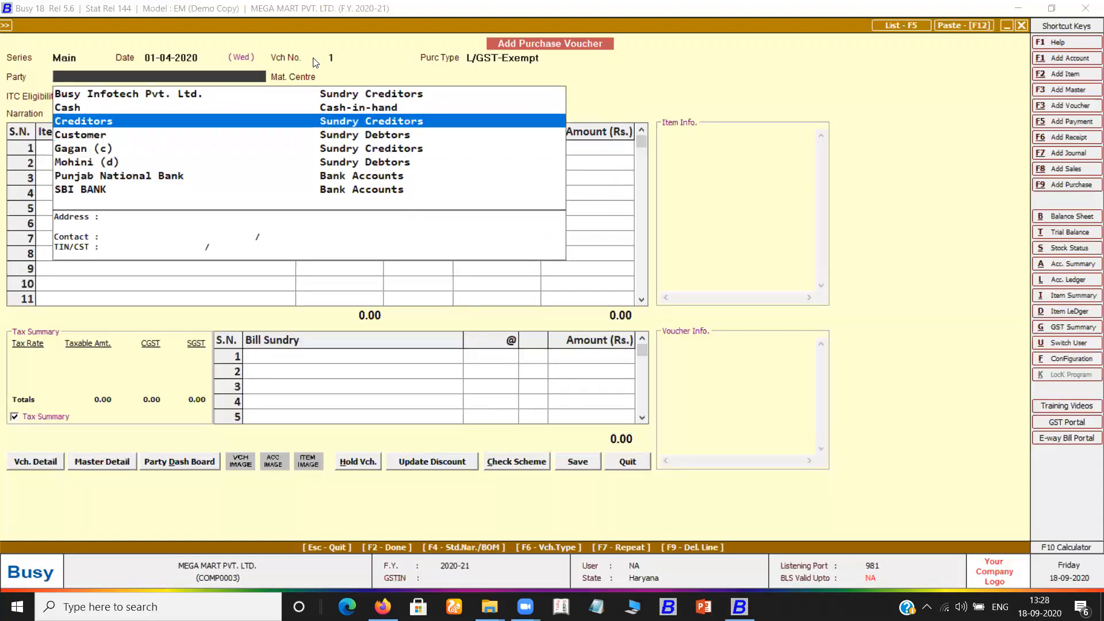
{"action": "key", "text": "Down"}
{"action": "key", "text": "Up"}
{"action": "key", "text": "Up"}
{"action": "key", "text": "Up"}
{"action": "key", "text": "Down"}
{"action": "key", "text": "Down"}
{"action": "key", "text": "Down"}
{"action": "key", "text": "Down"}
{"action": "key", "text": "Down"}
{"action": "key", "text": "Down"}
{"action": "key", "text": "Down"}
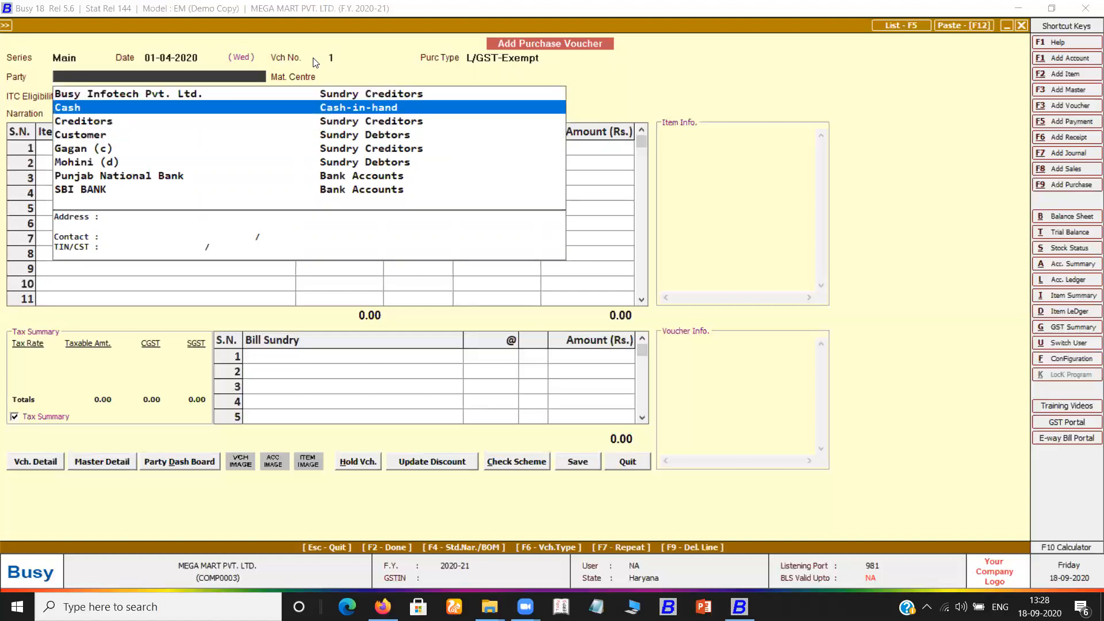
{"action": "key", "text": "Up"}
{"action": "key", "text": "Up"}
{"action": "key", "text": "Up"}
{"action": "key", "text": "Up"}
{"action": "key", "text": "Up"}
{"action": "key", "text": "Up"}
{"action": "key", "text": "Up"}
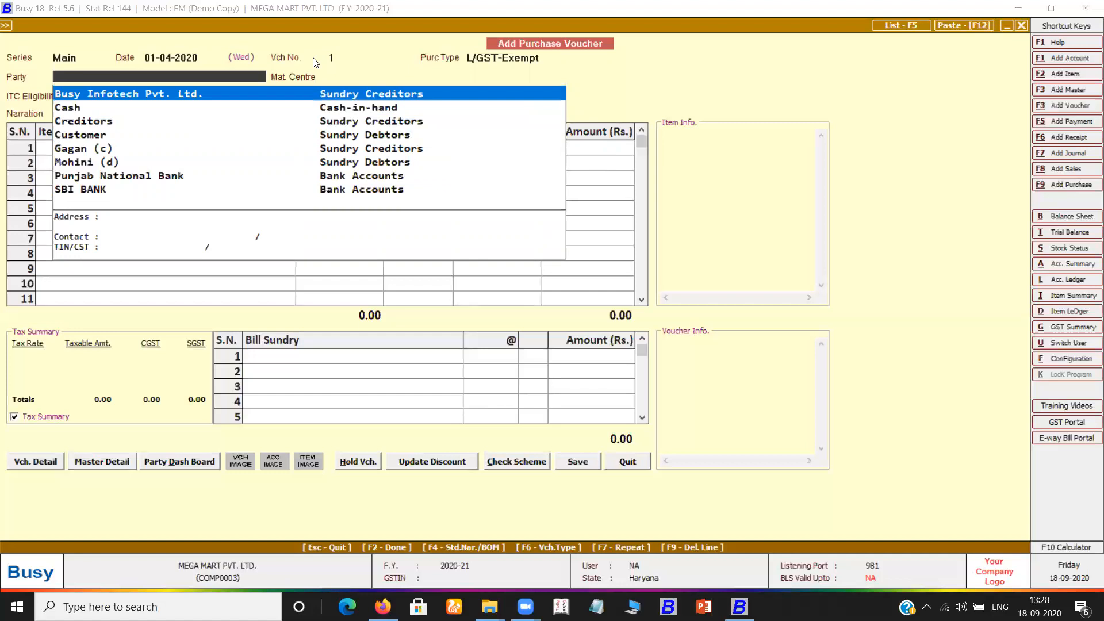
Set the voucher's party to the individual Sundry Creditors account marked (c).
{"action": "key", "text": "Down"}
{"action": "key", "text": "Down"}
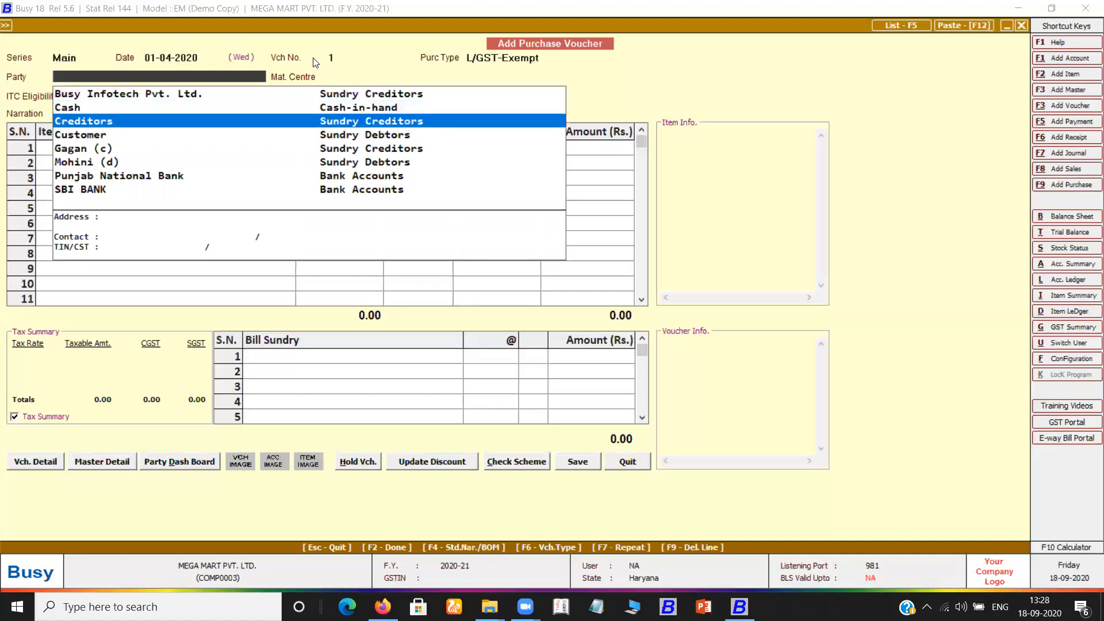
{"action": "key", "text": "Down"}
{"action": "key", "text": "Down"}
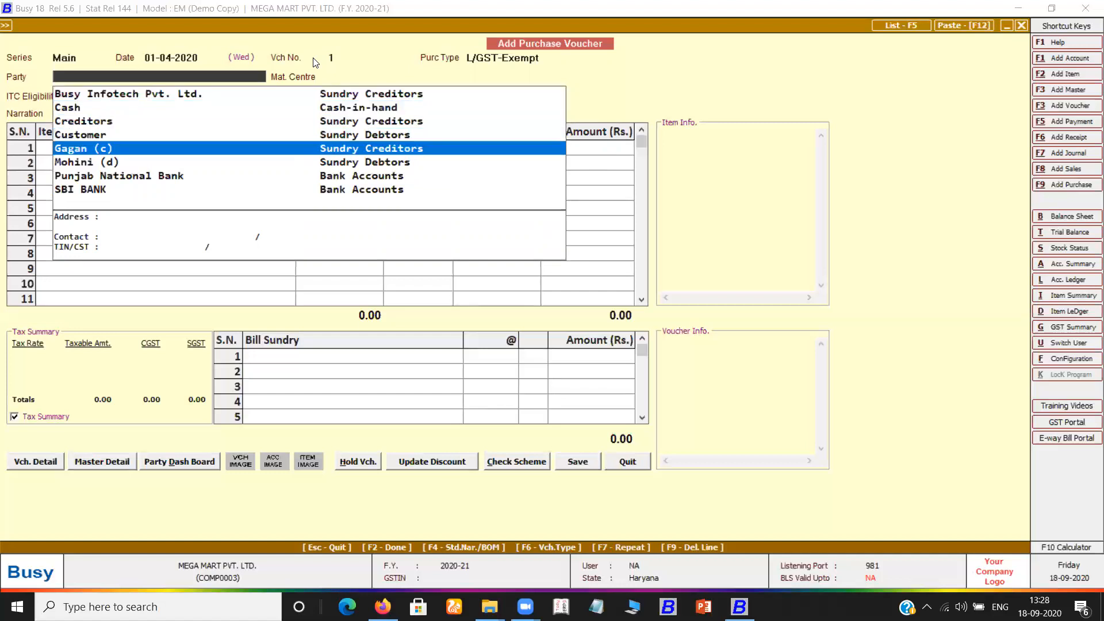
{"action": "key", "text": "Return"}
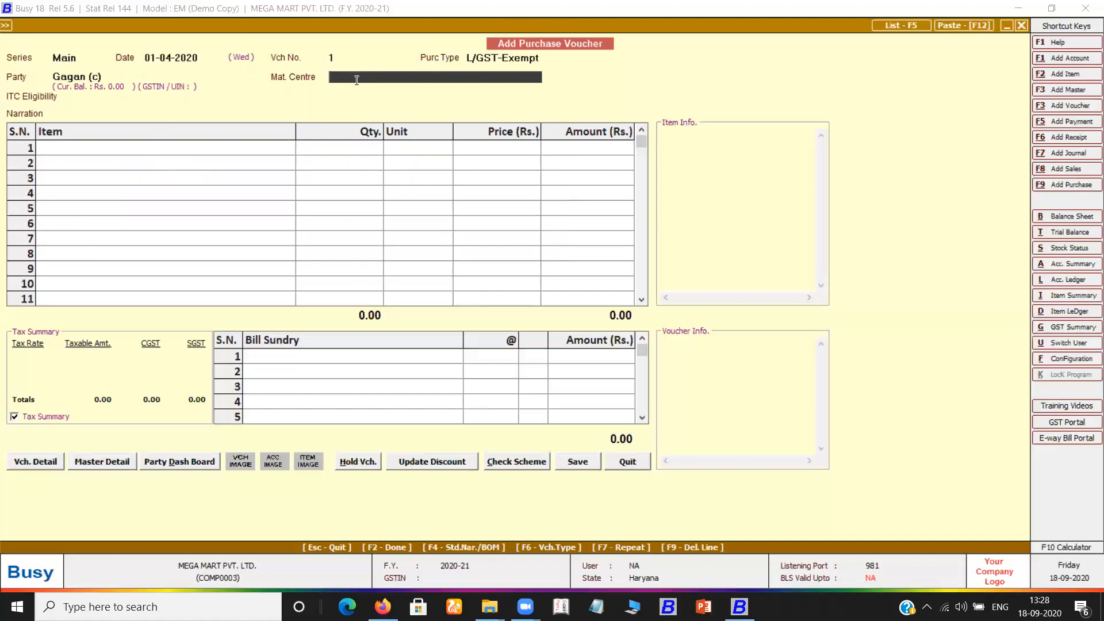
Set the material centre to Main Store and the ITC eligibility to None, leaving the narration blank.
{"action": "key", "text": "space"}
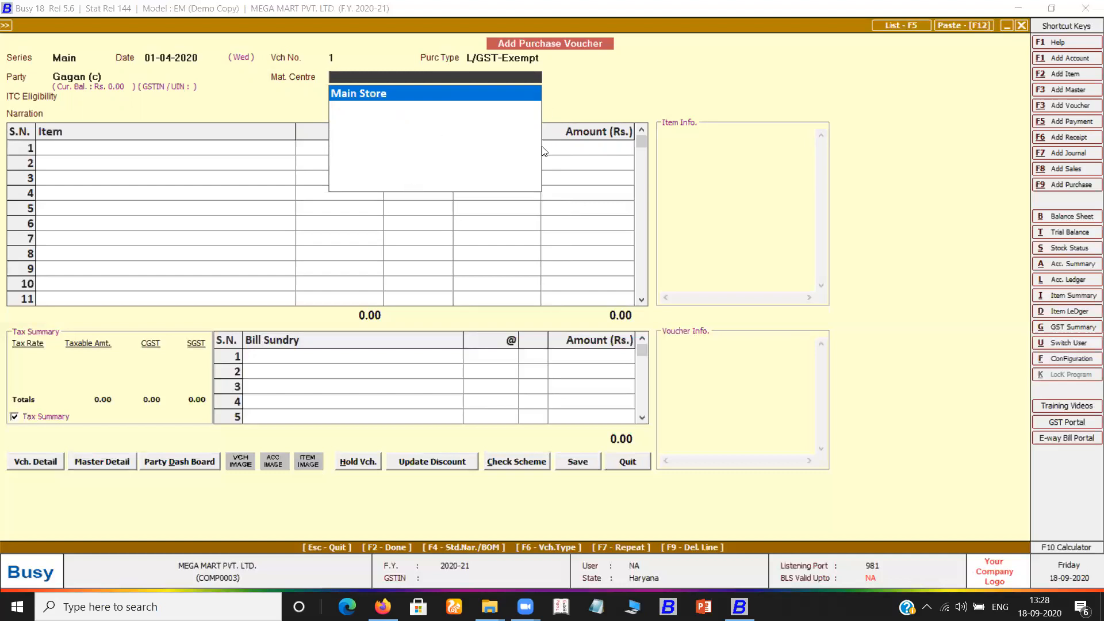
{"action": "key", "text": "Return"}
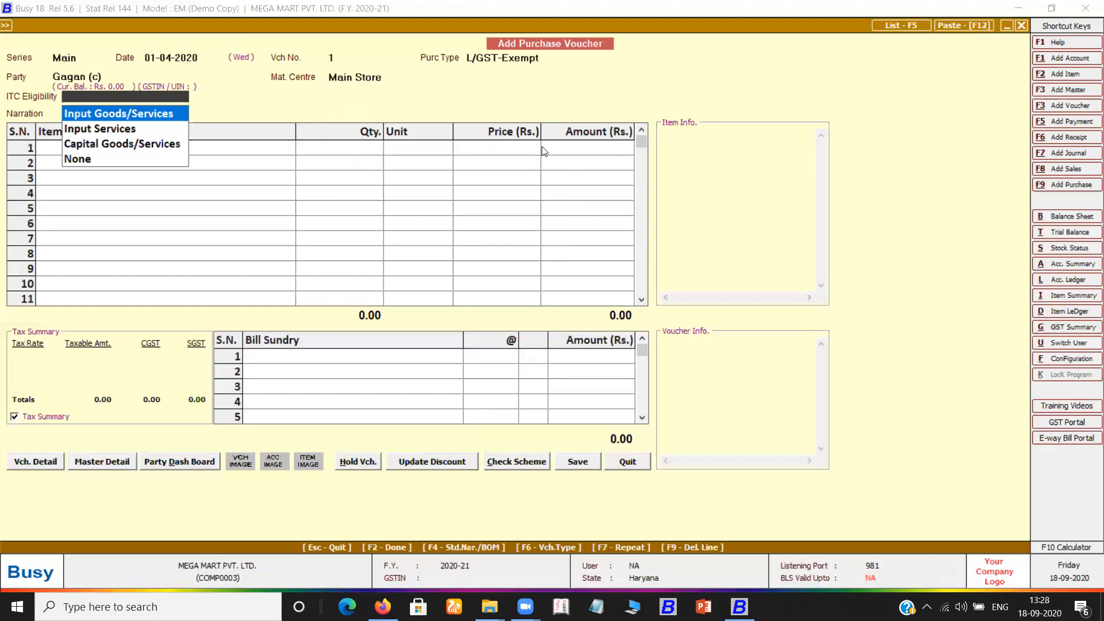
{"action": "key", "text": "Down"}
{"action": "key", "text": "Down"}
{"action": "key", "text": "Up"}
{"action": "key", "text": "Down"}
{"action": "key", "text": "Return"}
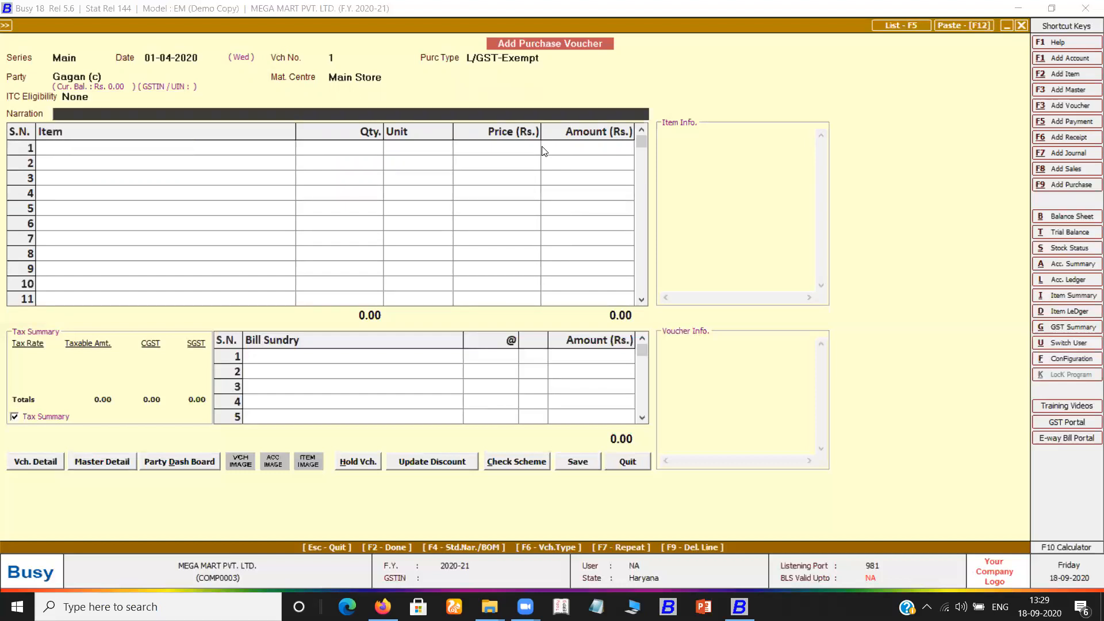
{"action": "key", "text": "Return"}
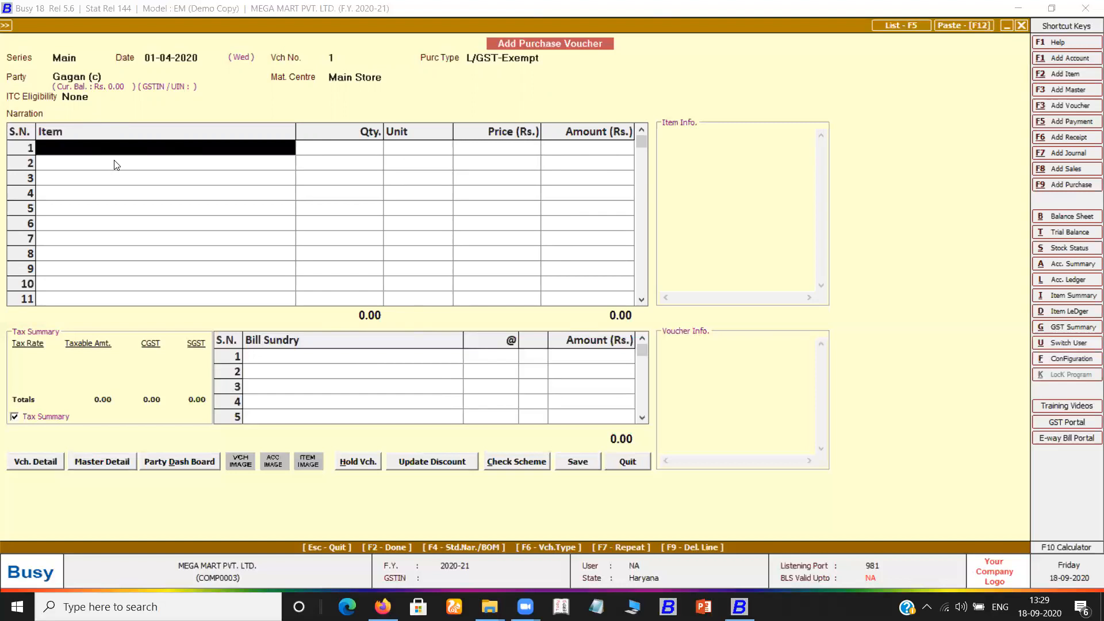
Add MOBILE PHONE as the first item line with a quantity of 10 Pcs. at a price of 8,000.00.
{"action": "type", "text": "w"}
{"action": "key", "text": "BackSpace"}
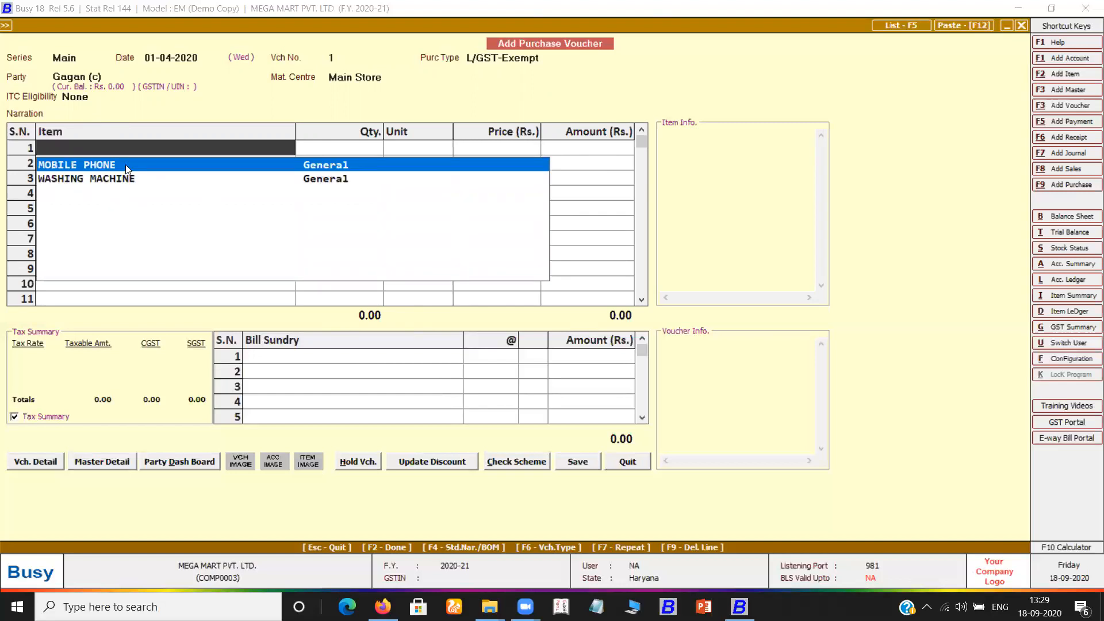
{"action": "key", "text": "Down"}
{"action": "key", "text": "Up"}
{"action": "key", "text": "Return"}
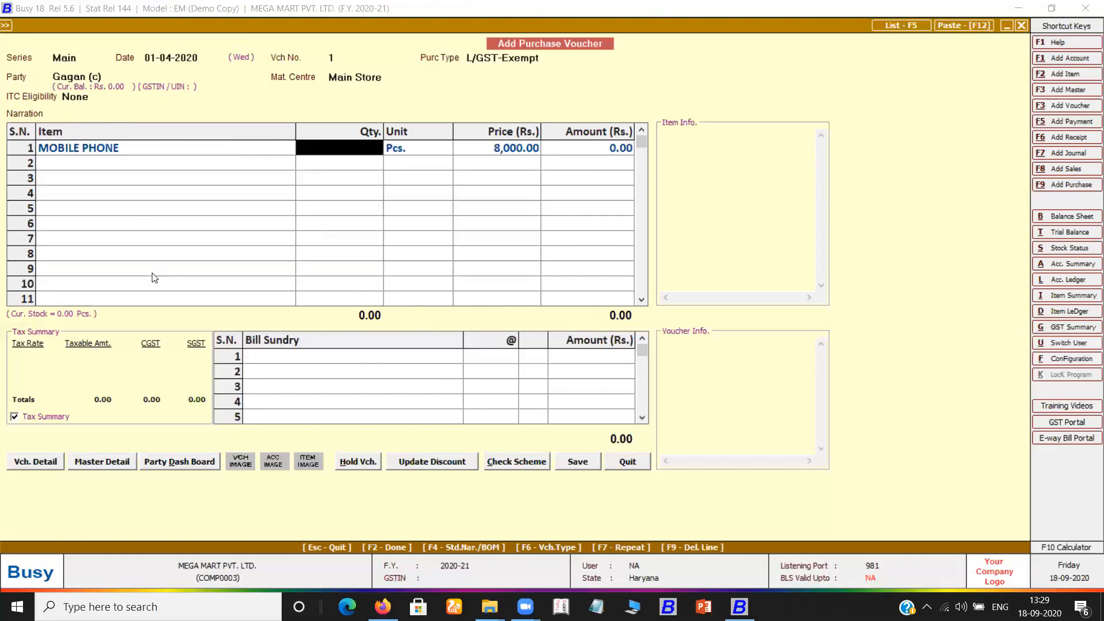
{"action": "type", "text": "10"}
{"action": "key", "text": "Return"}
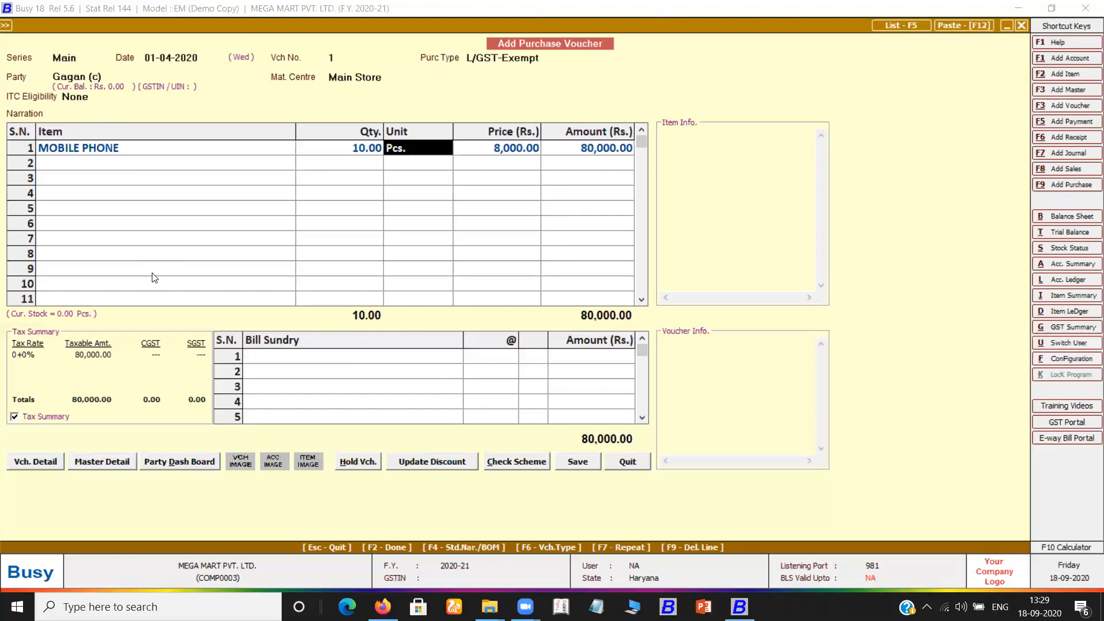
{"action": "key", "text": "Return"}
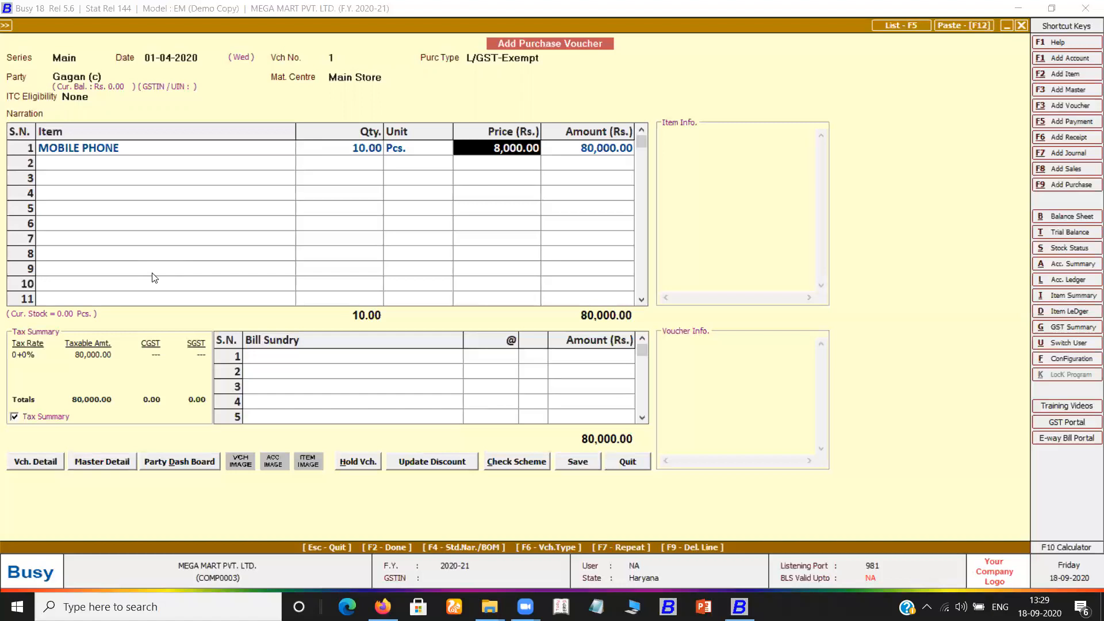
{"action": "key", "text": "Return"}
{"action": "key", "text": "Return"}
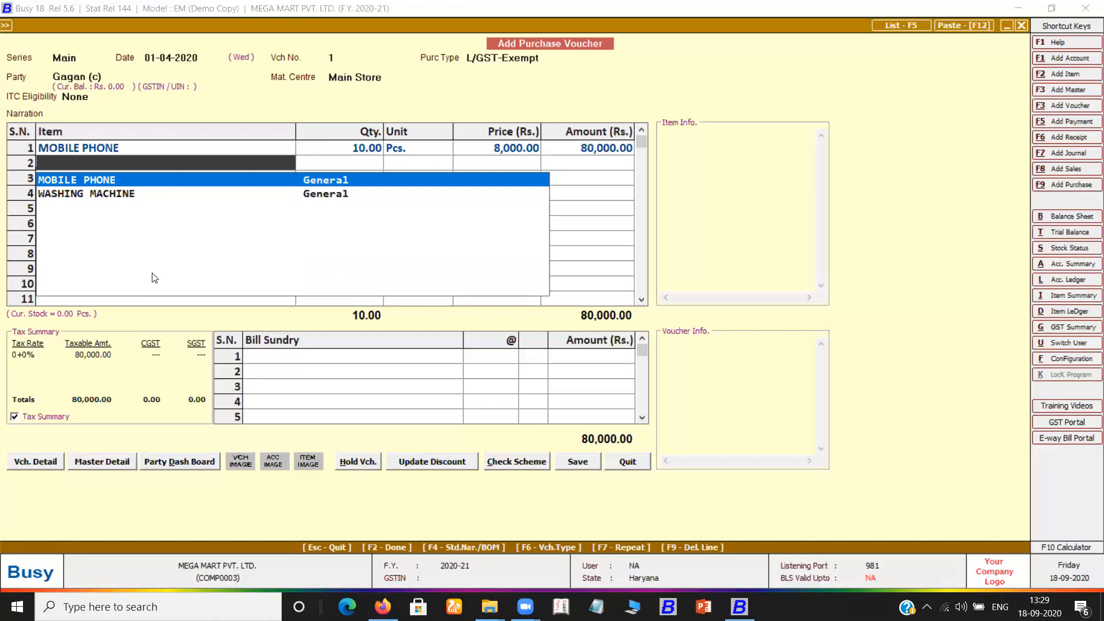
{"action": "key", "text": "Down"}
{"action": "key", "text": "Up"}
{"action": "key", "text": "Down"}
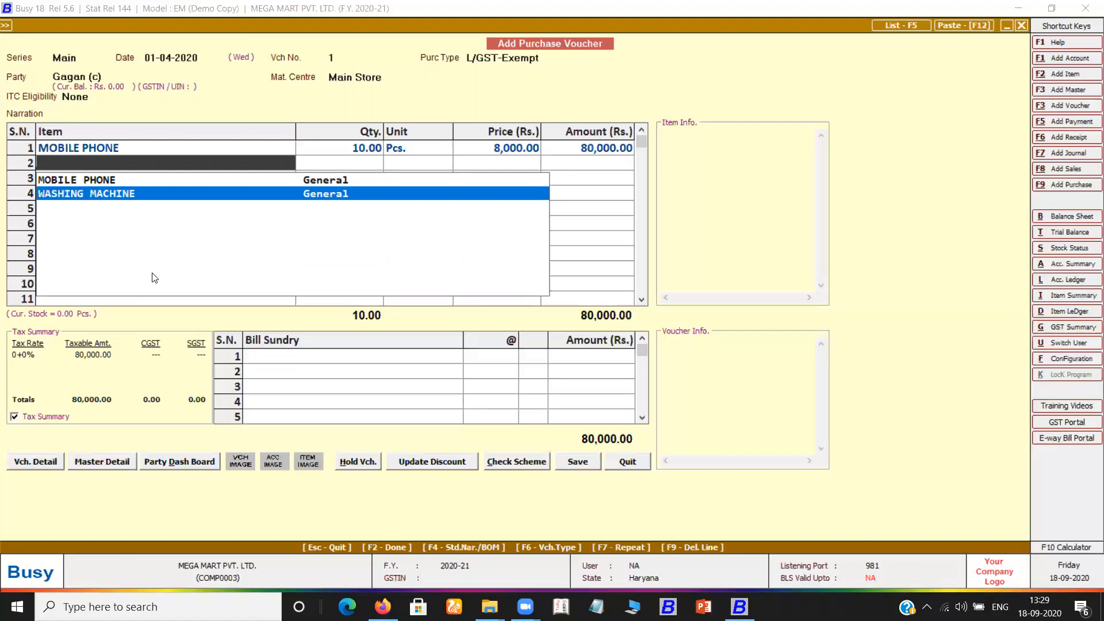
{"action": "key", "text": "F6"}
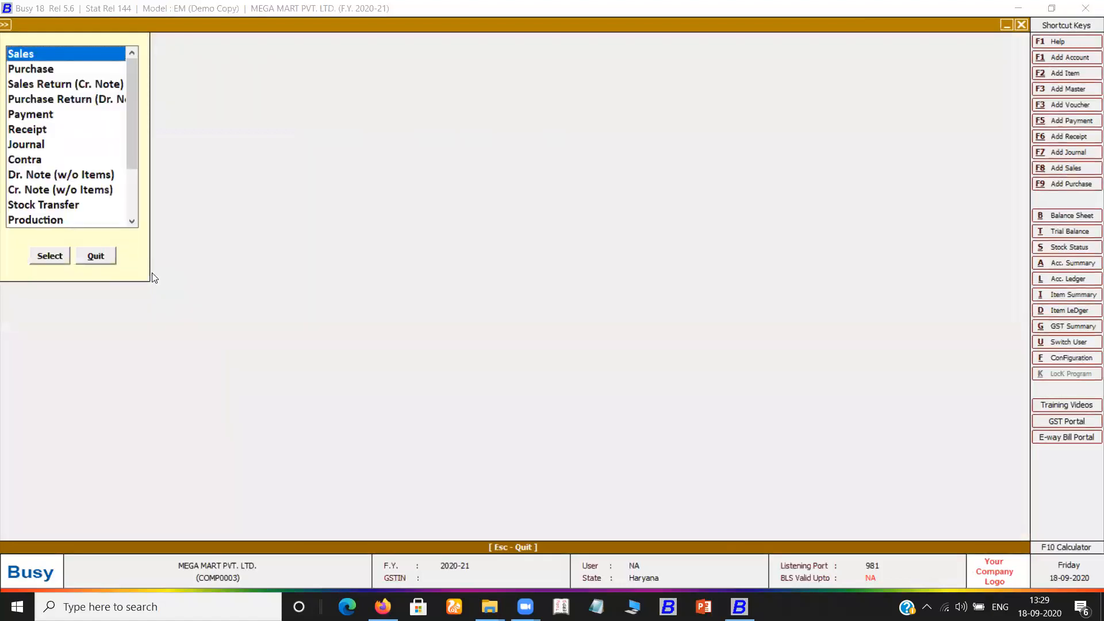
{"action": "key", "text": "Escape"}
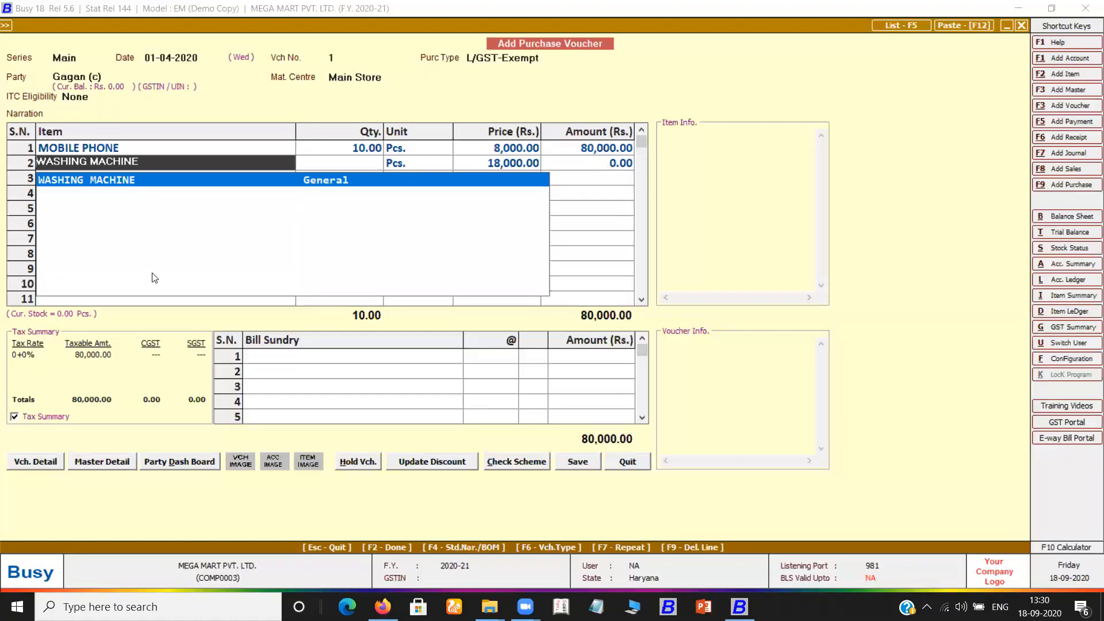
Start a new item master from the second item line, naming it Games and assigning it to the General group.
{"action": "key", "text": "F2"}
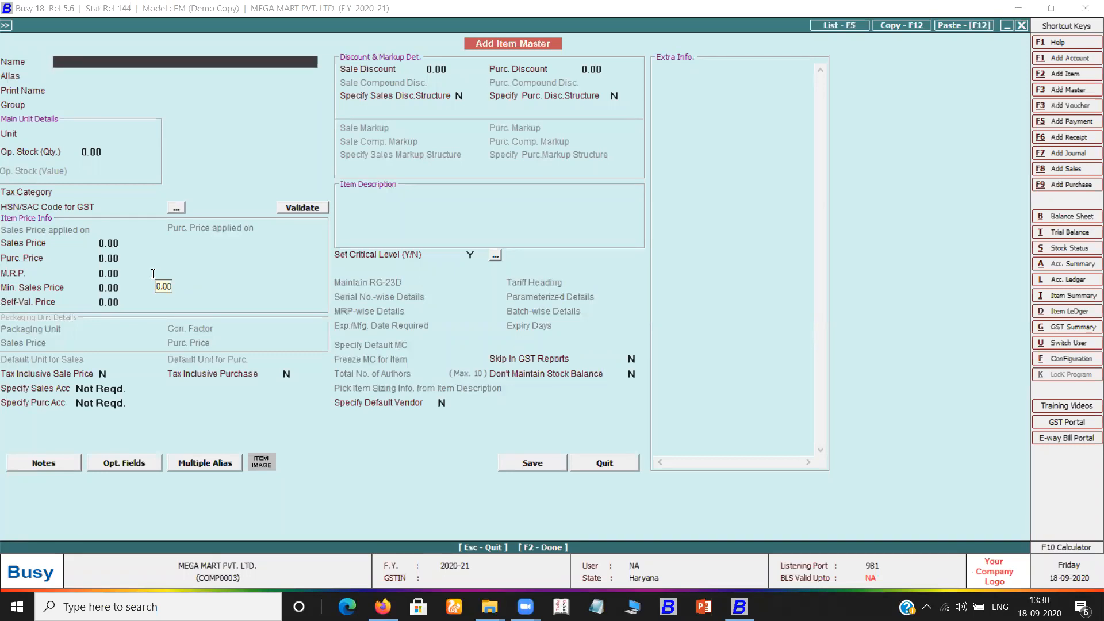
{"action": "type", "text": "we"}
{"action": "key", "text": "BackSpace"}
{"action": "key", "text": "BackSpace"}
{"action": "key", "text": "Return"}
{"action": "key", "text": "Return"}
{"action": "type", "text": "ge"}
{"action": "key", "text": "BackSpace"}
{"action": "type", "text": "ames"}
{"action": "key", "text": "Return"}
{"action": "key", "text": "Return"}
{"action": "key", "text": "Return"}
{"action": "key", "text": "Return"}
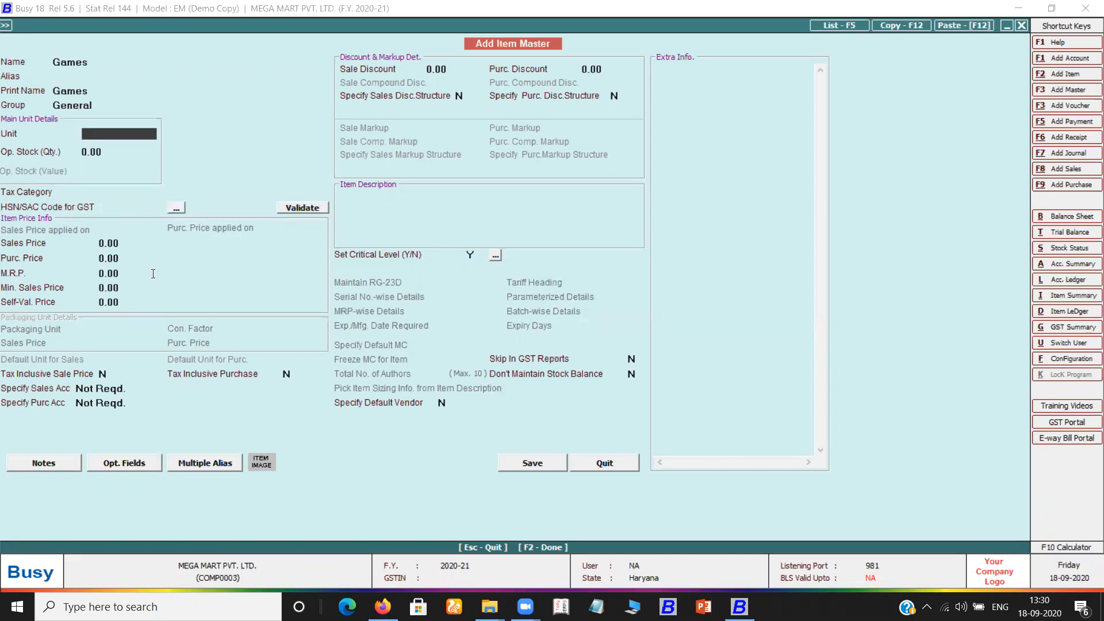
Set the Games item's unit to Pcs. and save the item without an HSN/SAC code.
{"action": "type", "text": "p"}
{"action": "key", "text": "Return"}
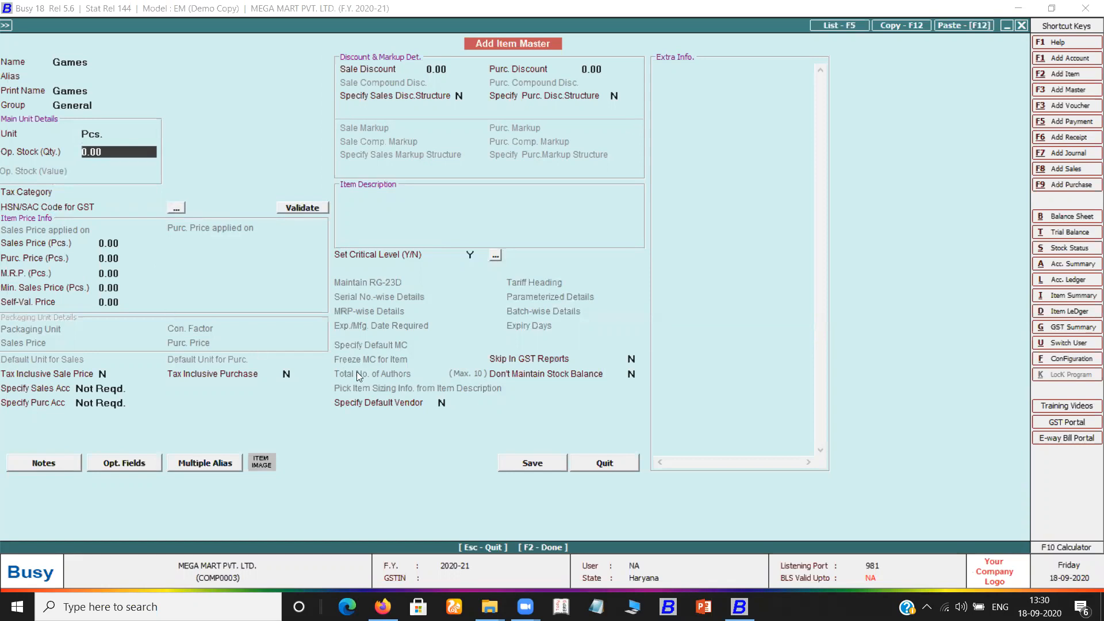
{"action": "left_click", "coordinate": [528, 461]}
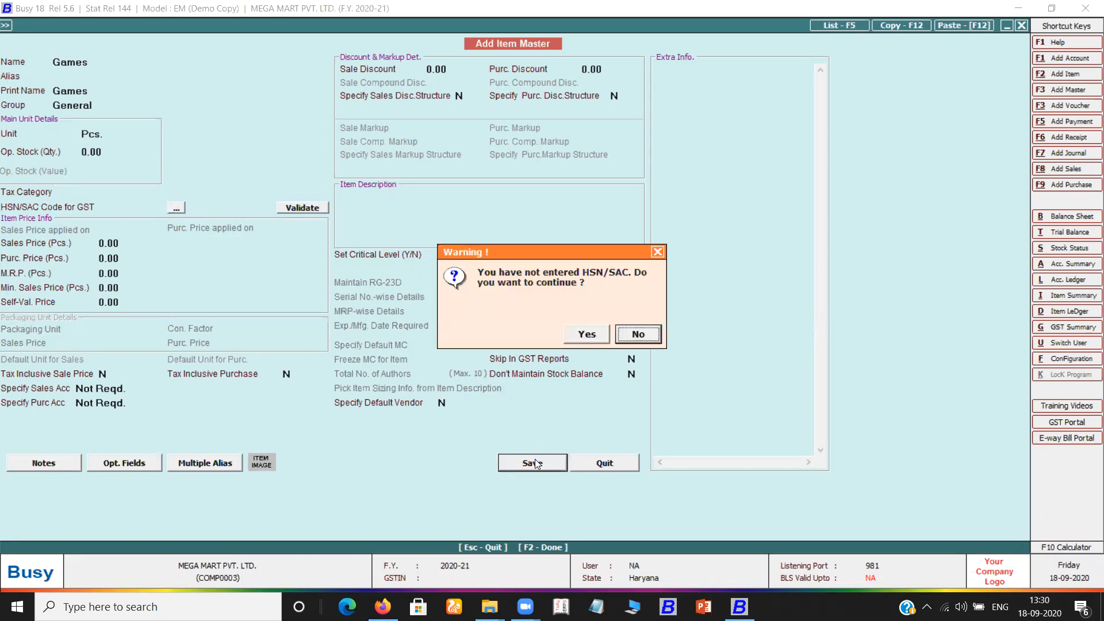
{"action": "left_click", "coordinate": [599, 333]}
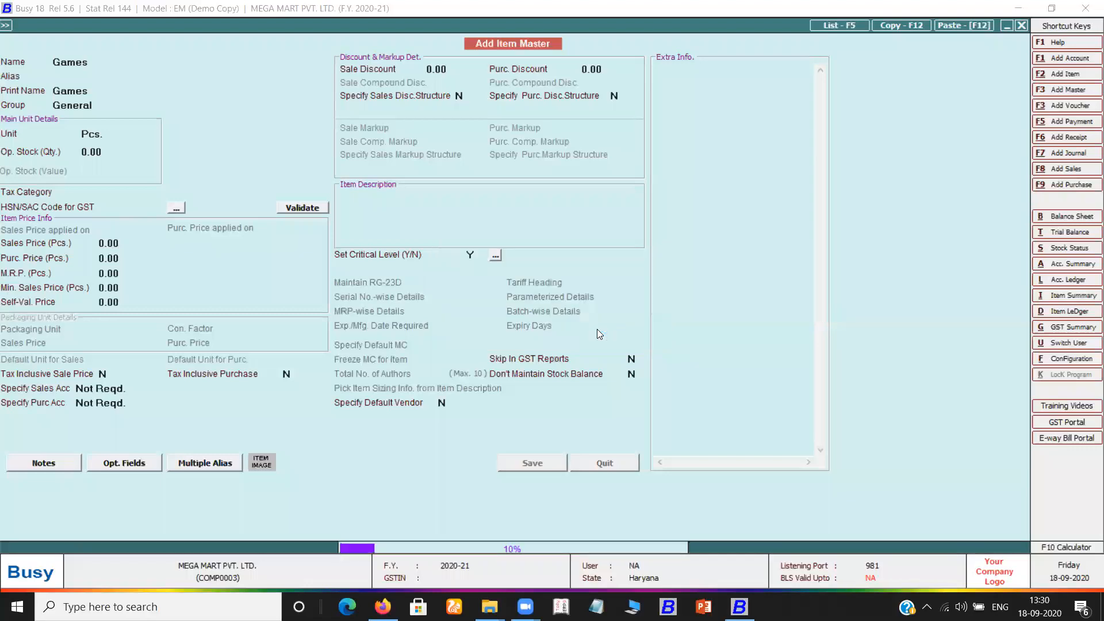
Enter a quantity of 10 Pcs. and a price of 2,000 on the Games item line.
{"action": "type", "text": "10"}
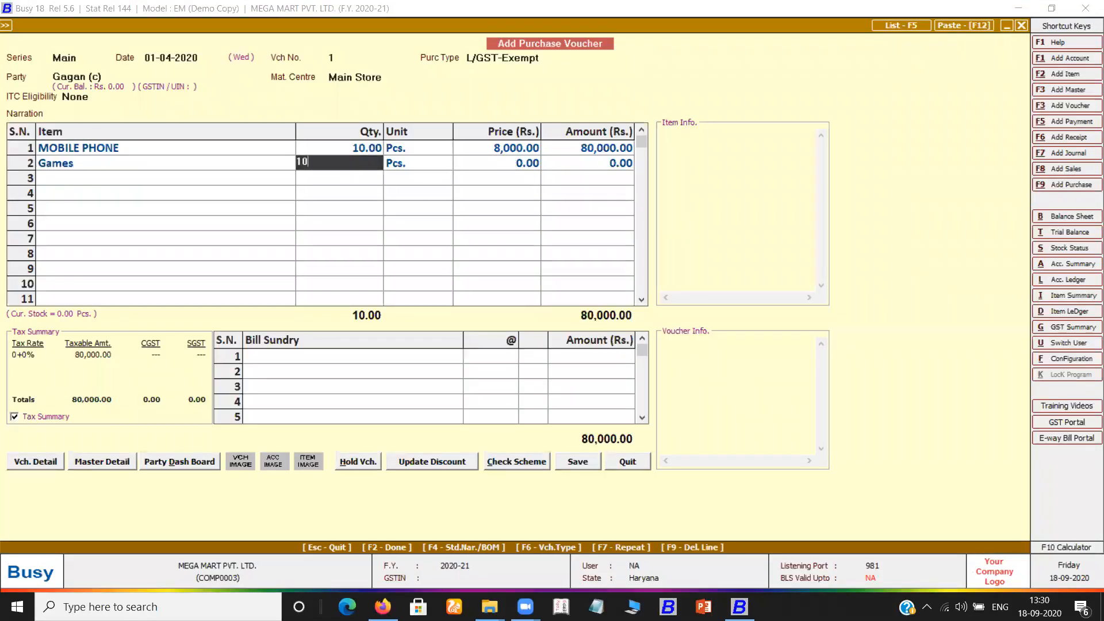
{"action": "key", "text": "Return"}
{"action": "key", "text": "Return"}
{"action": "type", "text": "2,000"}
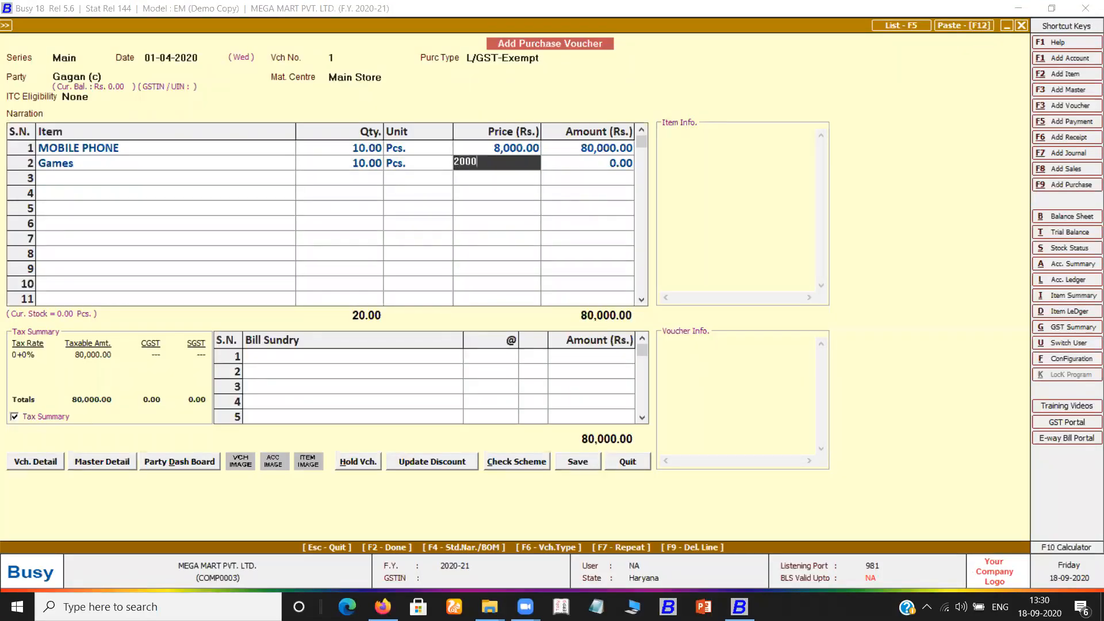
{"action": "key", "text": "Return"}
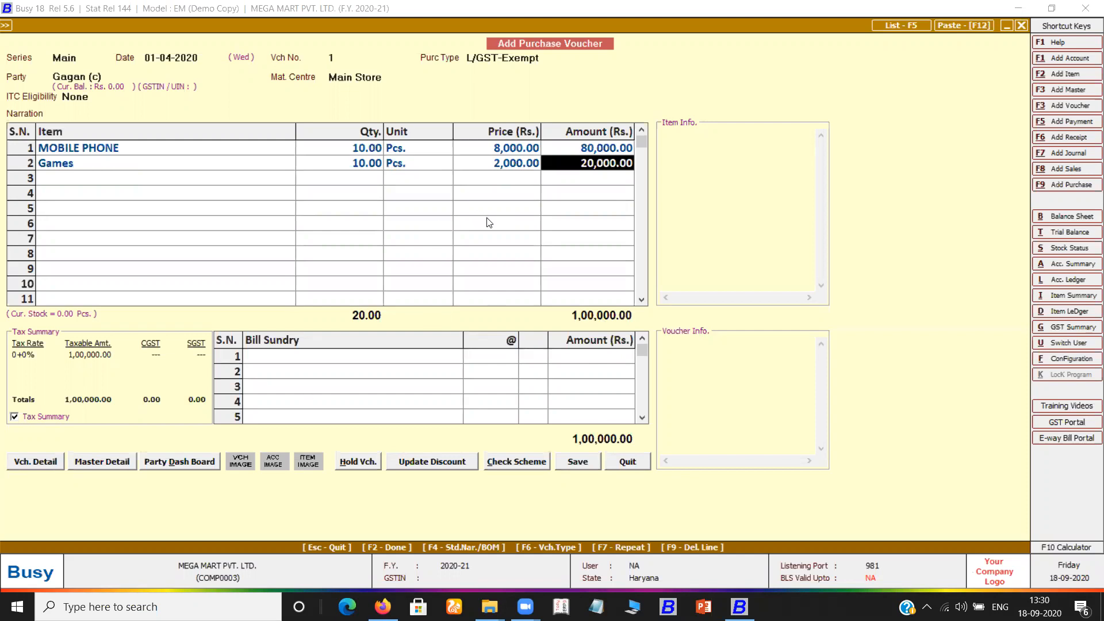
{"action": "key", "text": "Return"}
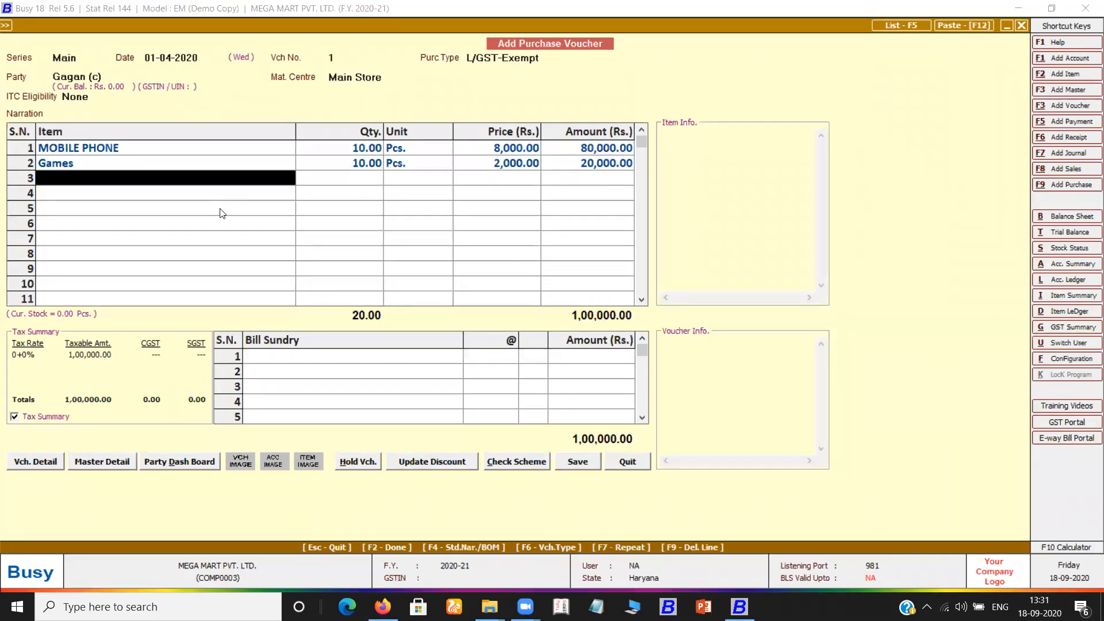
Finish the item list and select Add. Cess on GST as the first bill sundry, leaving its rate and amount blank.
{"action": "key", "text": "Return"}
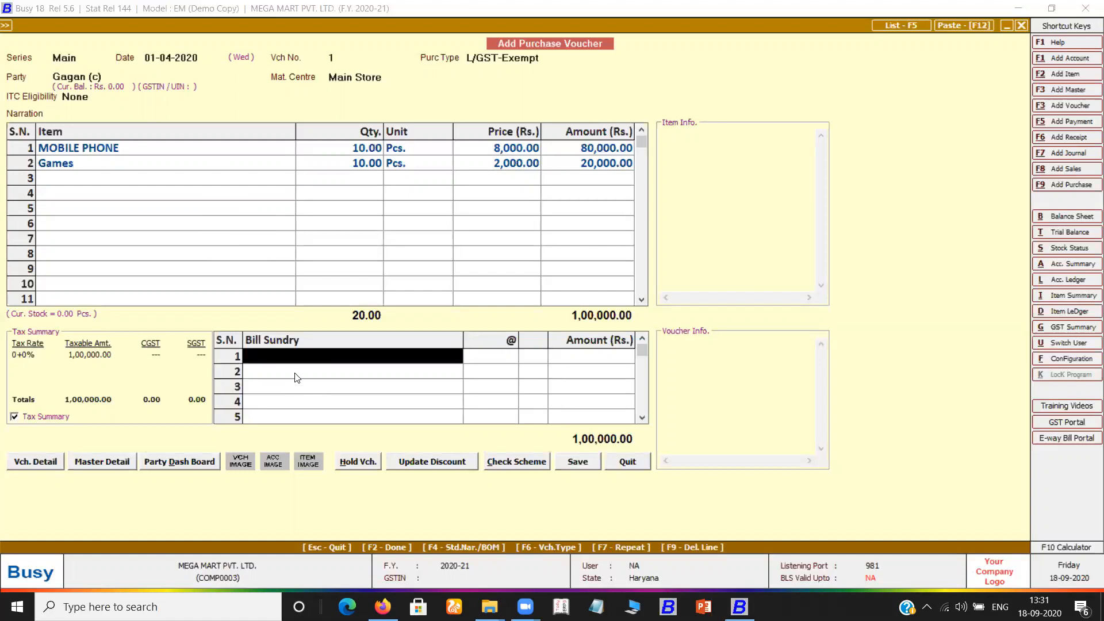
{"action": "key", "text": "space"}
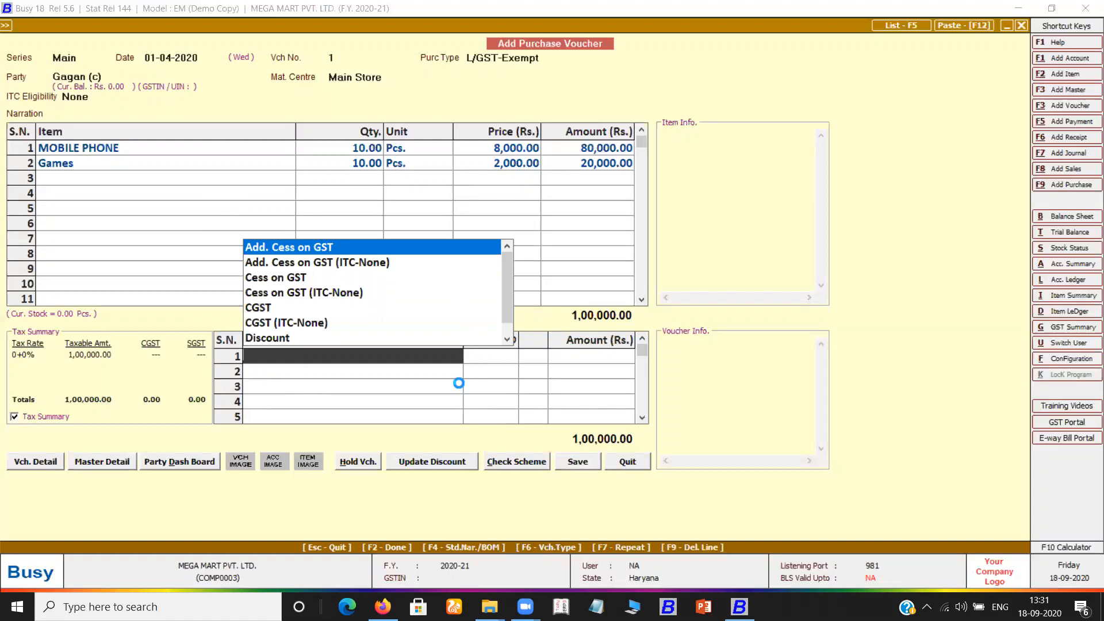
{"action": "key", "text": "Return"}
{"action": "key", "text": "Left"}
{"action": "key", "text": "Return"}
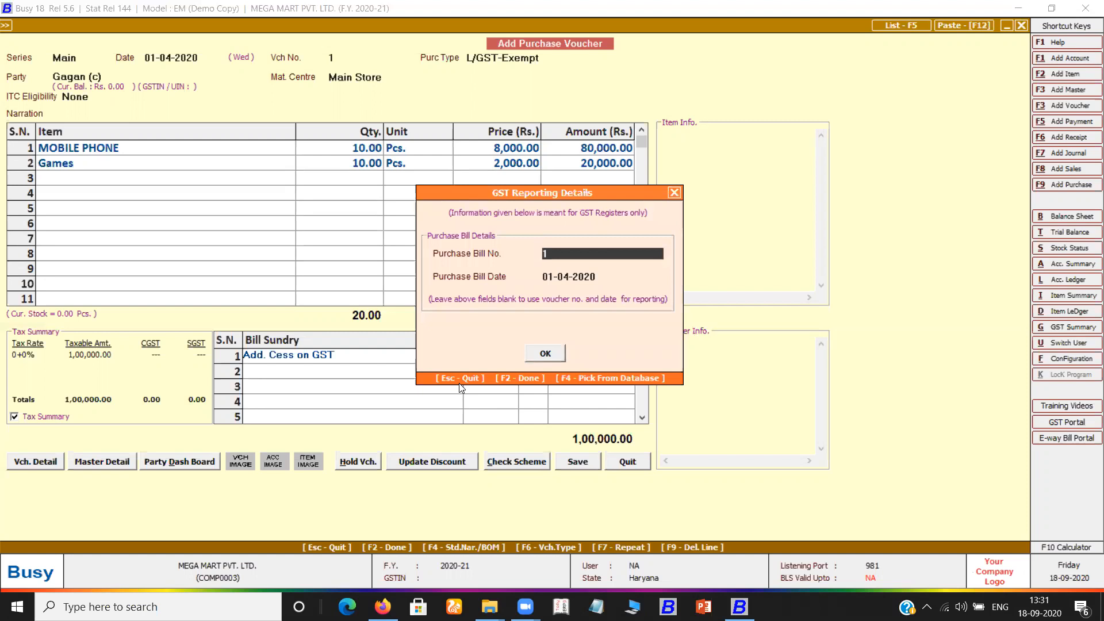
Set the purchase bill number to G/p/05 in the GST reporting details, keeping the bill date 01-04-2020.
{"action": "type", "text": "gaga"}
{"action": "key", "text": "BackSpace"}
{"action": "key", "text": "BackSpace"}
{"action": "key", "text": "BackSpace"}
{"action": "key", "text": "BackSpace"}
{"action": "type", "text": "G/p/05"}
{"action": "key", "text": "Return"}
{"action": "key", "text": "Return"}
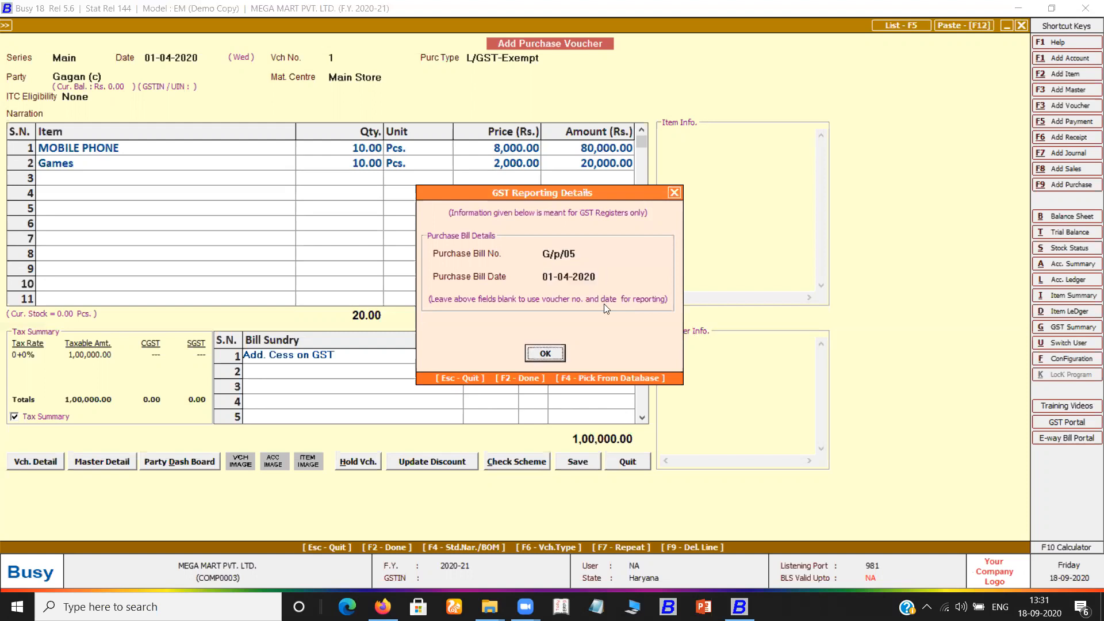
{"action": "key", "text": "Return"}
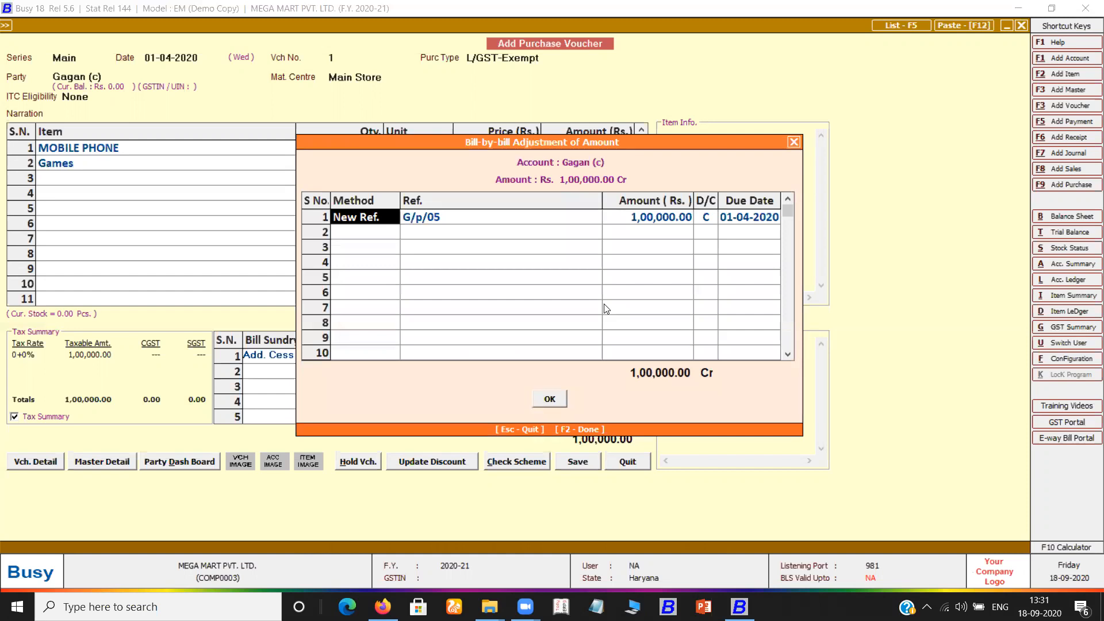
Accept the bill-by-bill adjustment as New Ref. G/p/05 for 1,00,000.00 credit due 01-04-2020, and save the purchase voucher.
{"action": "key", "text": "Return"}
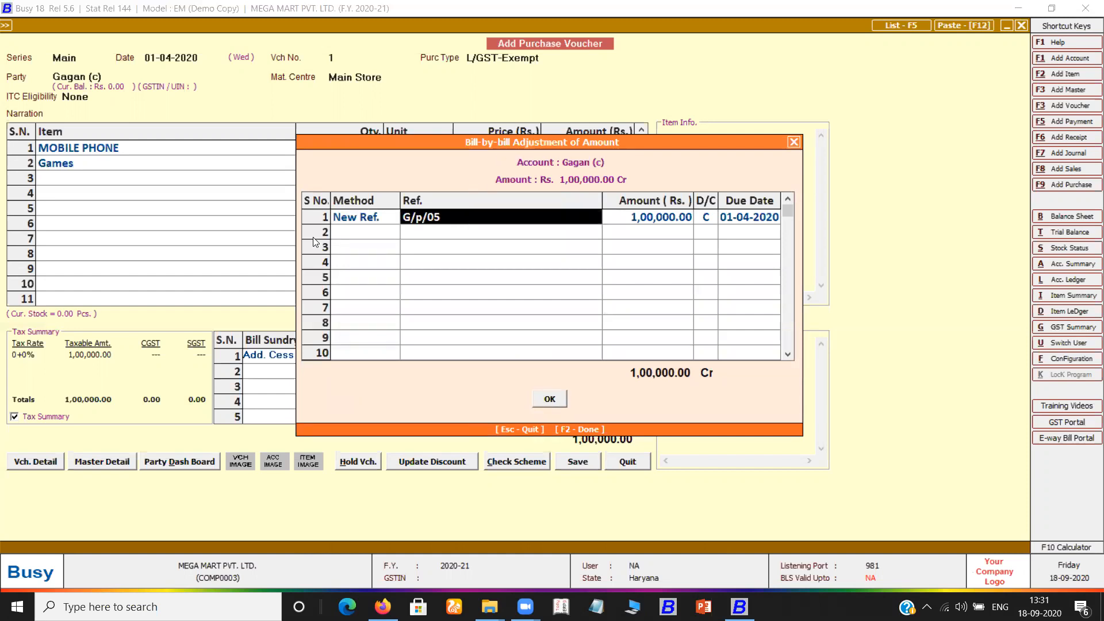
{"action": "key", "text": "Return"}
{"action": "key", "text": "Return"}
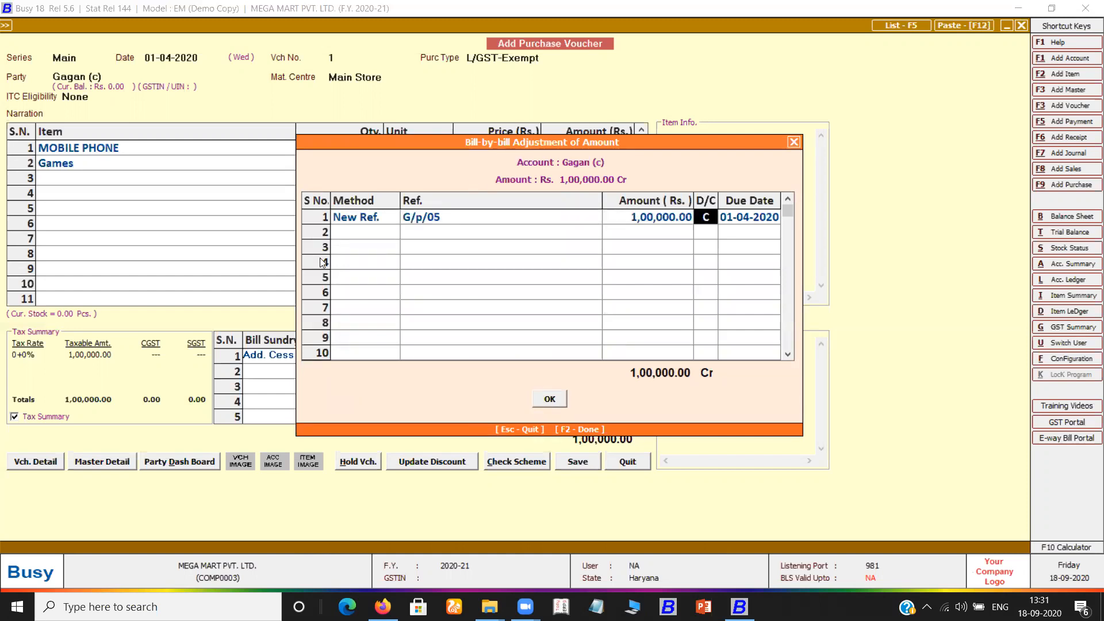
{"action": "key", "text": "shift+Tab"}
{"action": "key", "text": "Return"}
{"action": "key", "text": "Return"}
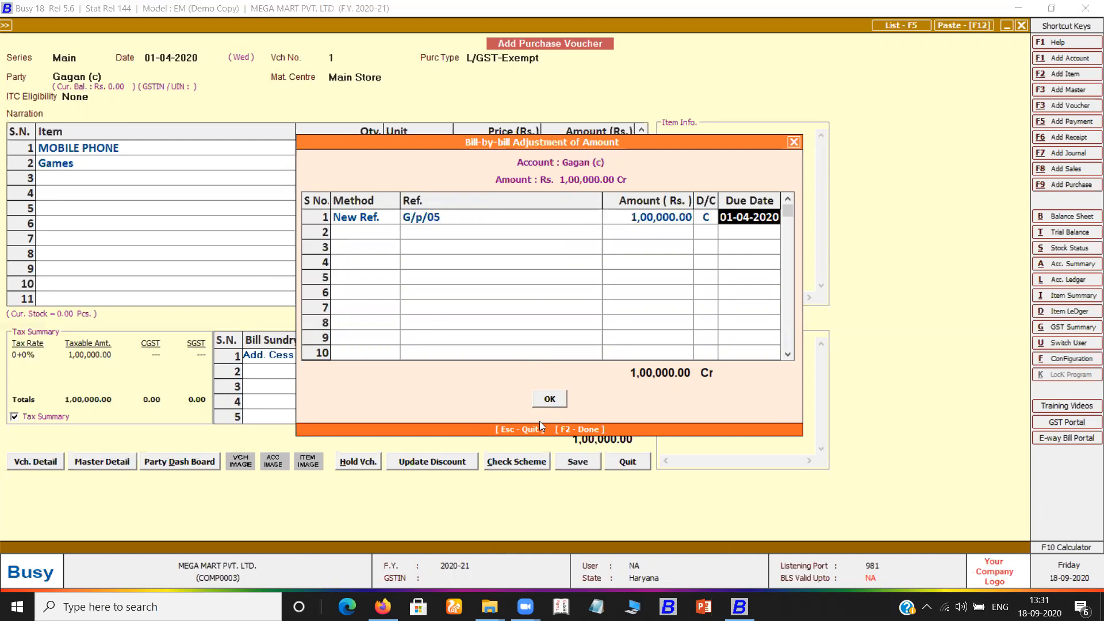
{"action": "left_click", "coordinate": [550, 400]}
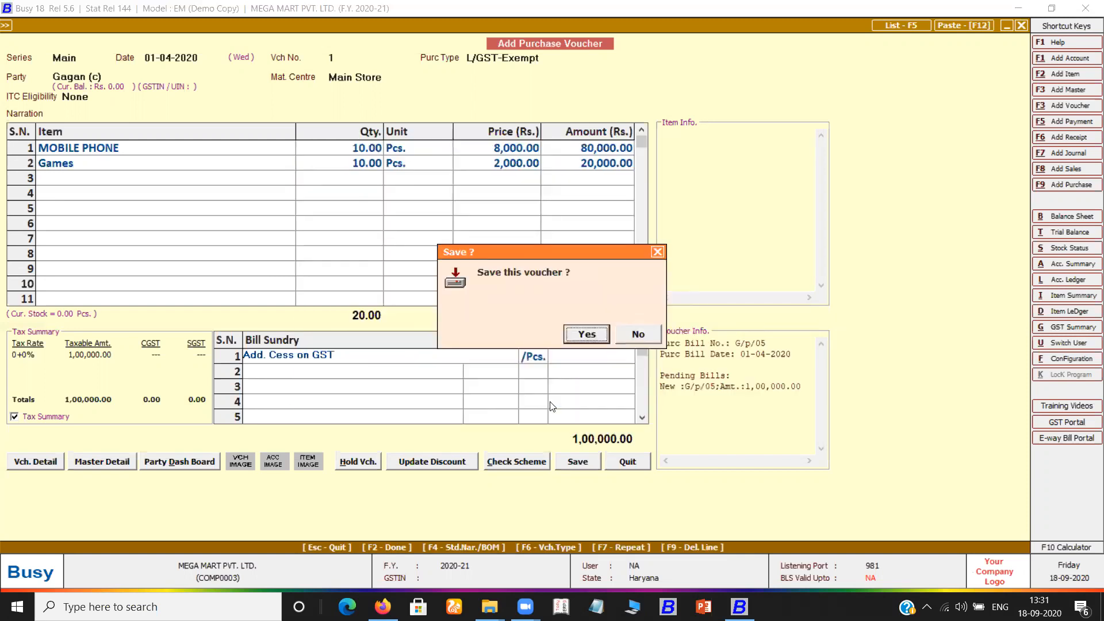
{"action": "left_click", "coordinate": [590, 334]}
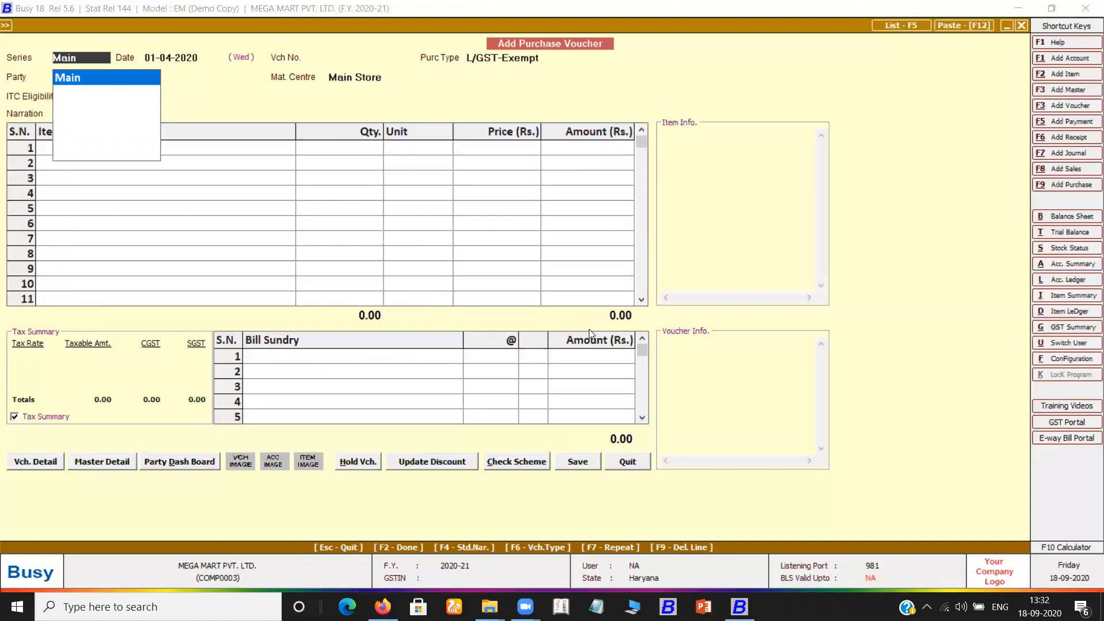
Start another purchase voucher in the Main series dated 02-04-2020, with voucher number 2 and purchase type L/GST-Exempt.
{"action": "key", "text": "Return"}
{"action": "type", "text": "2/4"}
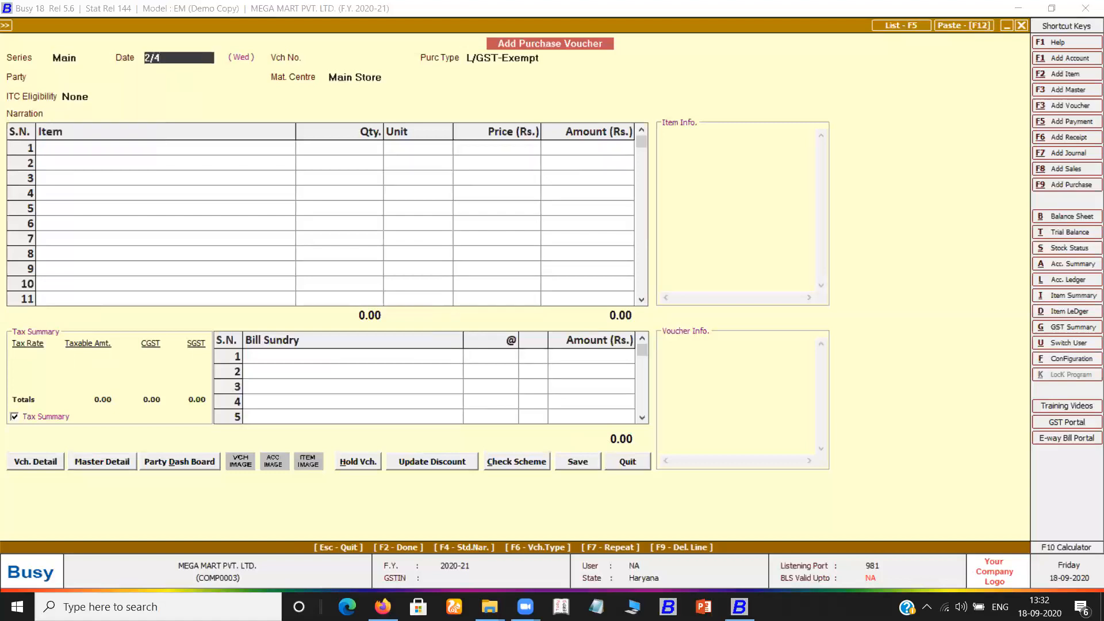
{"action": "key", "text": "Return"}
{"action": "key", "text": "Return"}
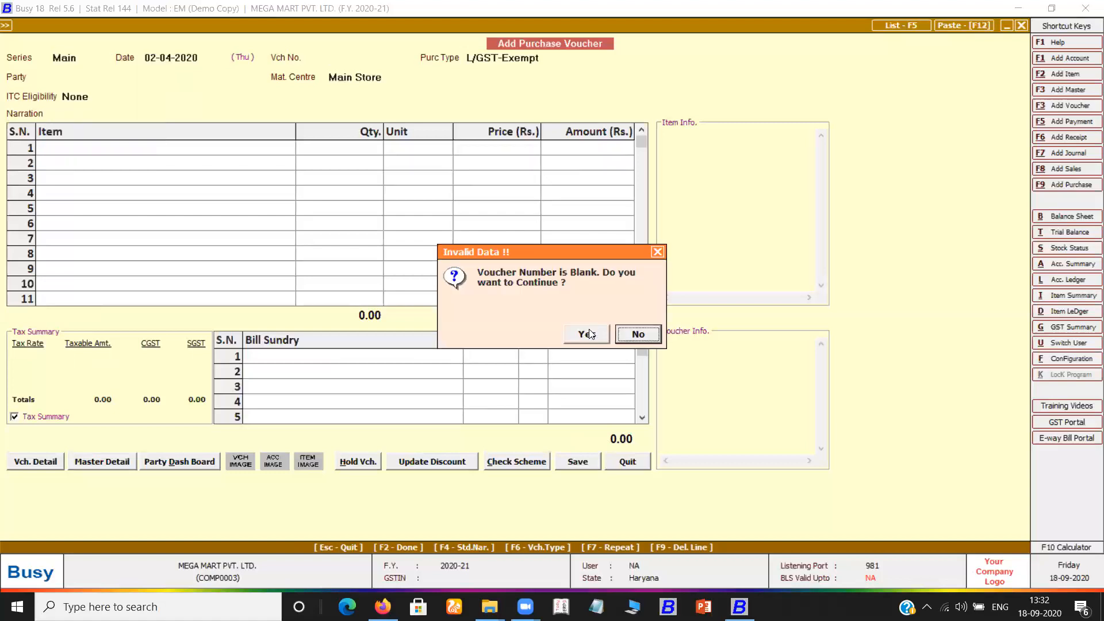
{"action": "key", "text": "Return"}
{"action": "type", "text": "2"}
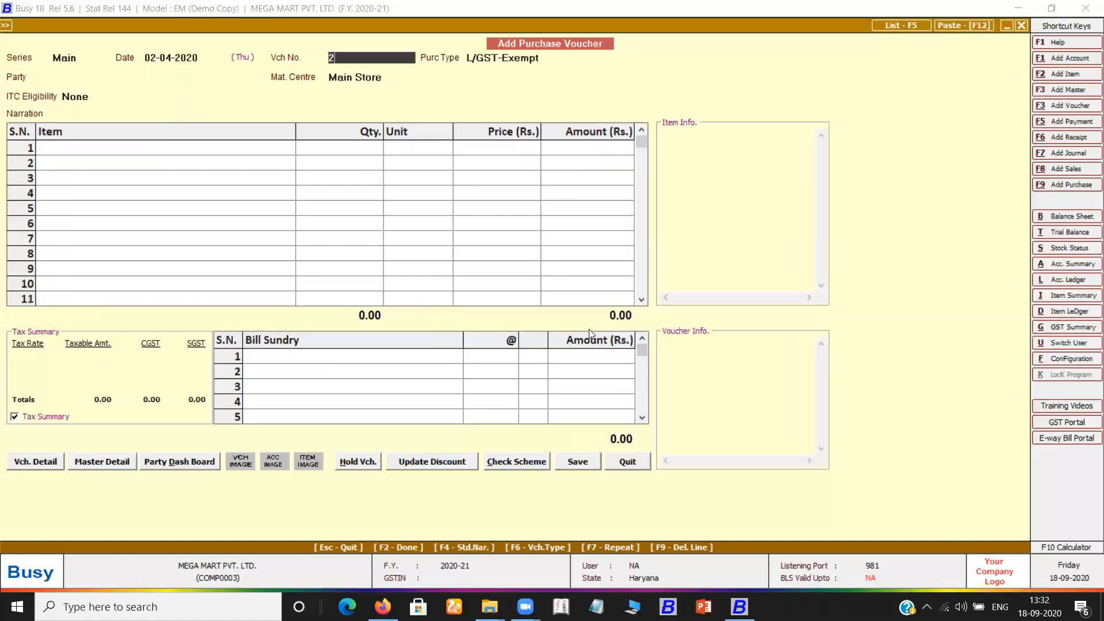
{"action": "key", "text": "Return"}
{"action": "key", "text": "Return"}
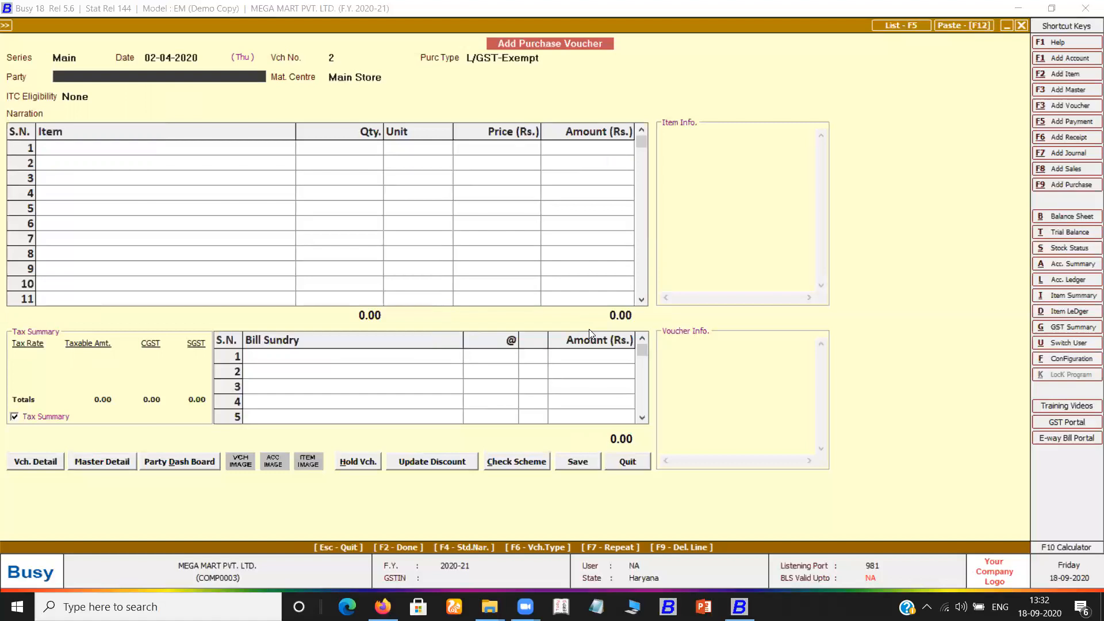
Set the party to Creditors, keeping the Main Store material centre and ITC eligibility None, with a blank narration.
{"action": "key", "text": "Down"}
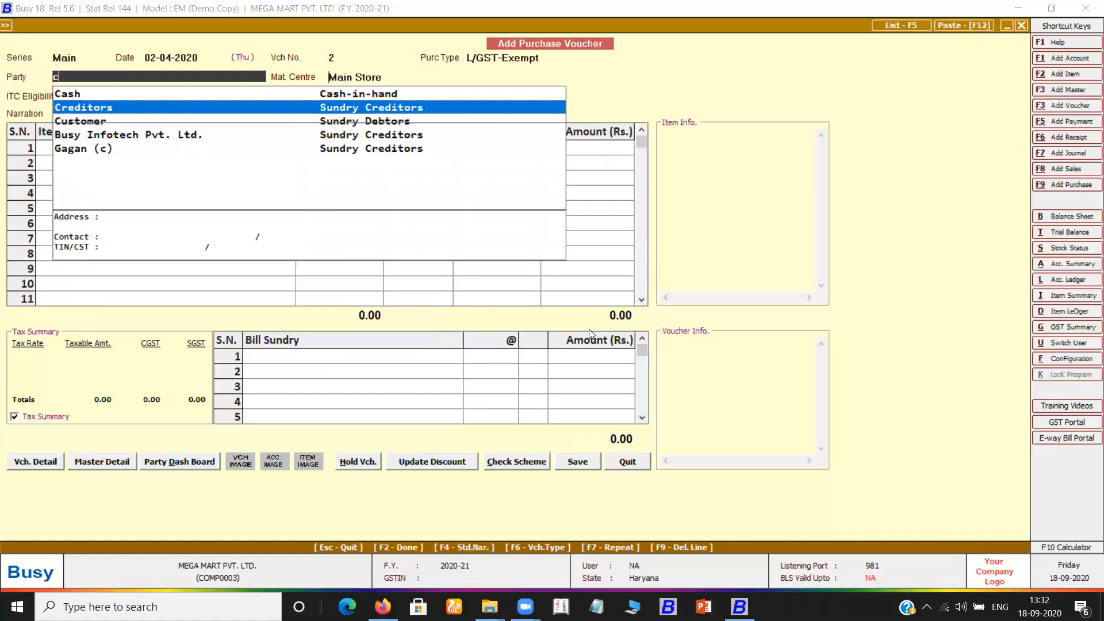
{"action": "key", "text": "Return"}
{"action": "key", "text": "Return"}
{"action": "key", "text": "Return"}
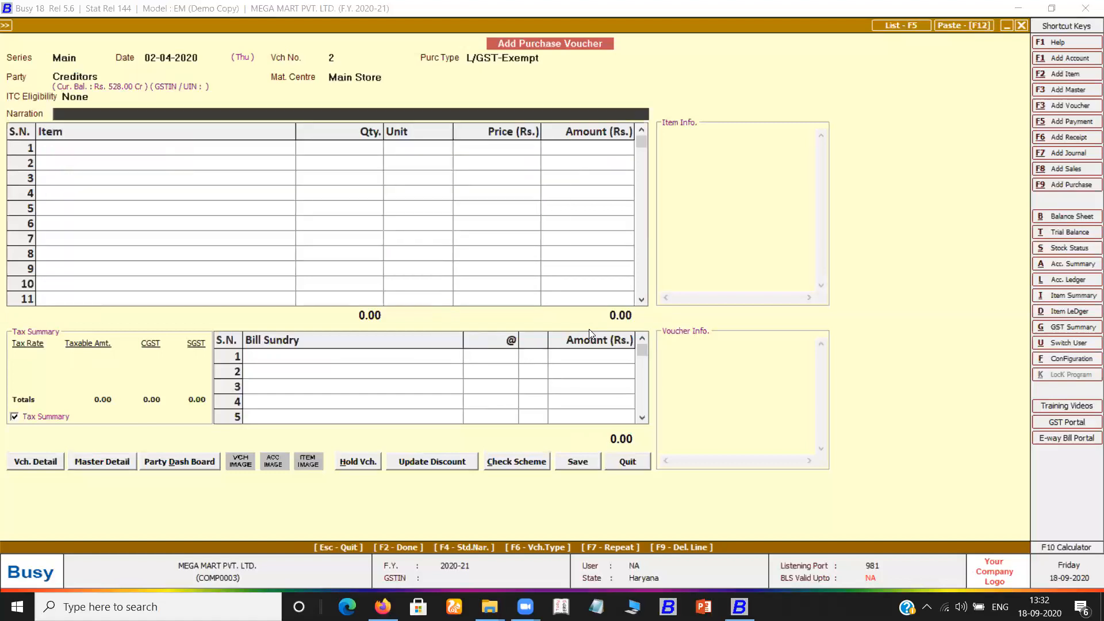
{"action": "key", "text": "Return"}
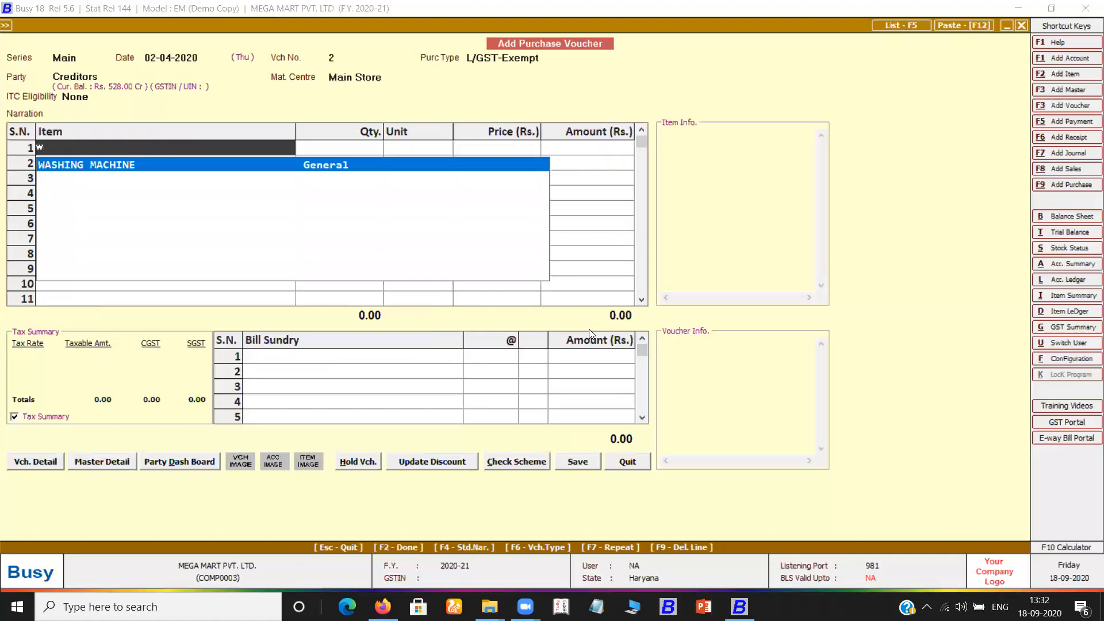
Enter WASHING MACHINE as the first item with a quantity of 2 Pcs. at a price of 20,000.00.
{"action": "key", "text": "Return"}
{"action": "type", "text": "2"}
{"action": "key", "text": "Return"}
{"action": "key", "text": "Return"}
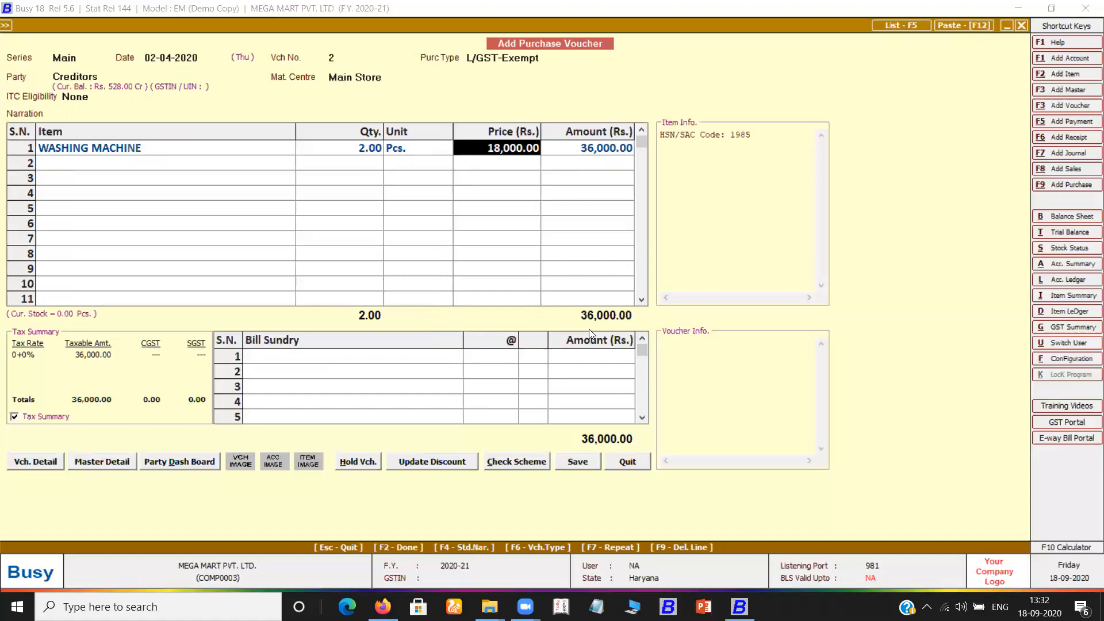
{"action": "type", "text": "20000"}
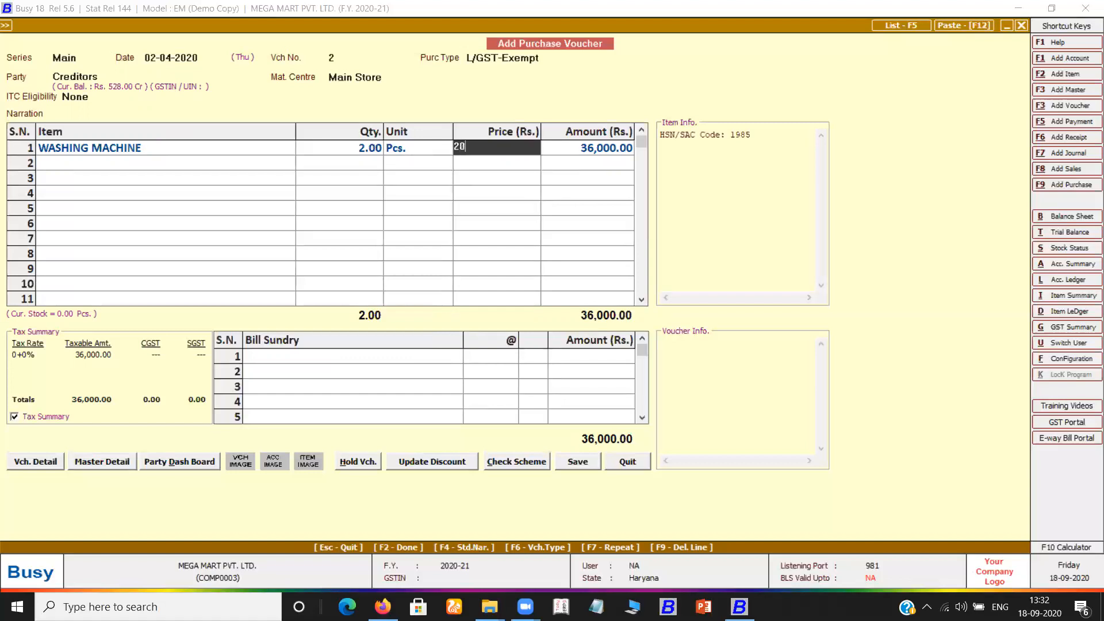
{"action": "key", "text": "Return"}
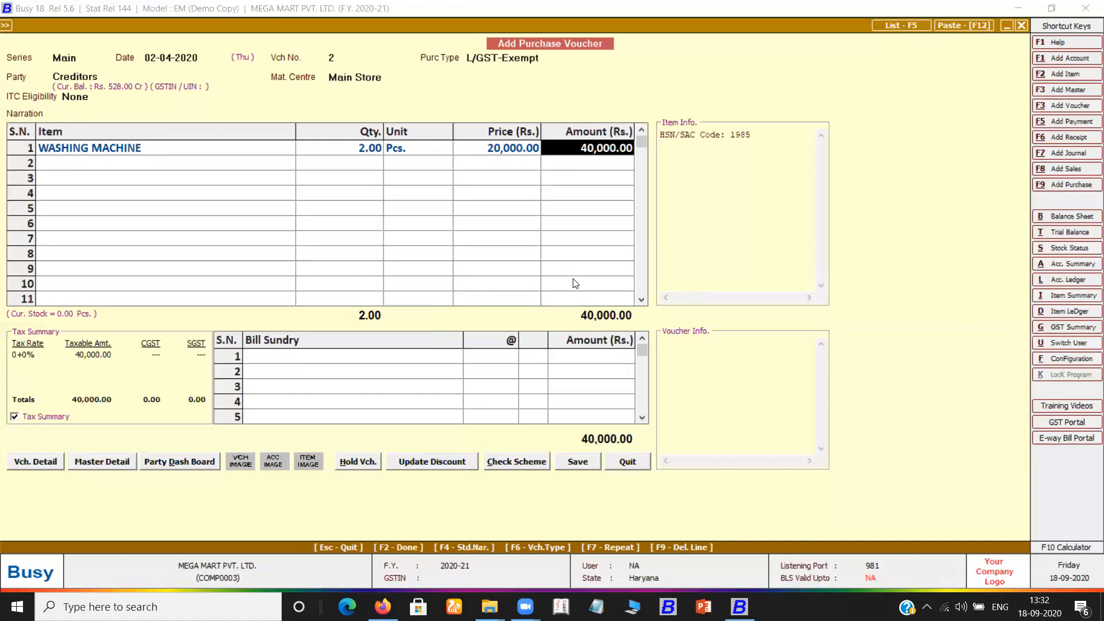
Finish the item list without bill sundries and choose to continue despite the invalid CGST rate for the washing machine.
{"action": "key", "text": "Return"}
{"action": "key", "text": "Return"}
{"action": "key", "text": "Return"}
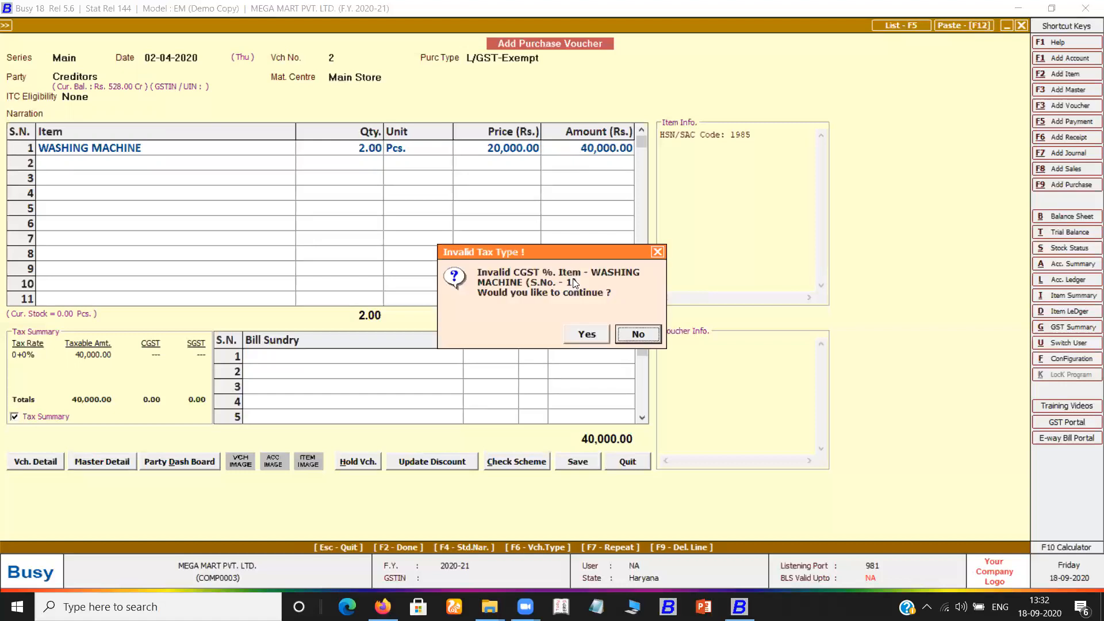
{"action": "key", "text": "Left"}
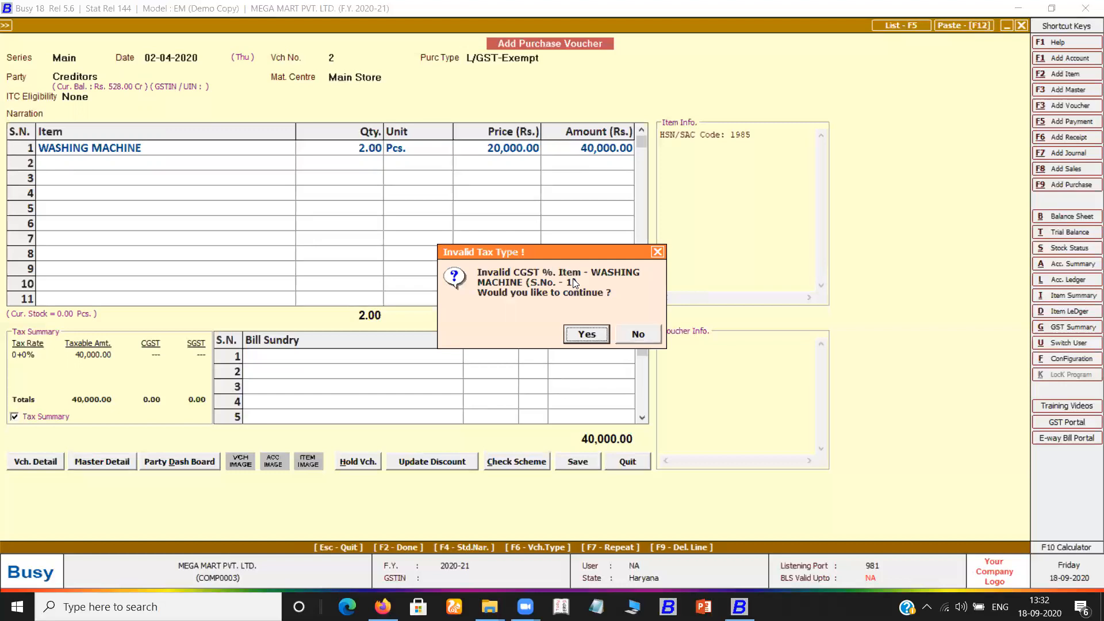
{"action": "key", "text": "Return"}
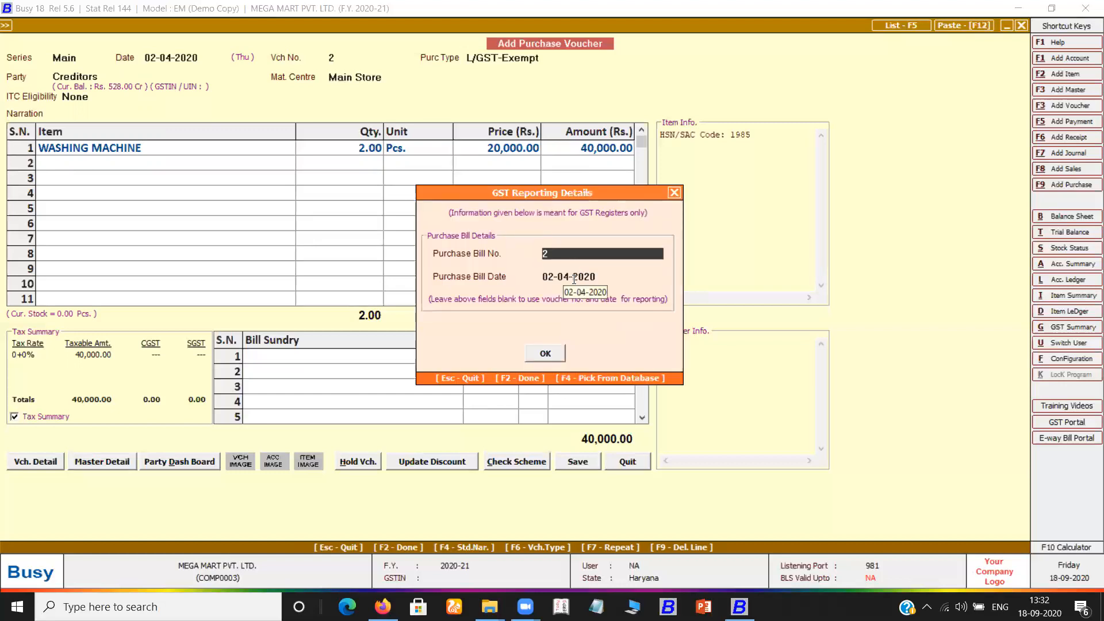
Accept purchase bill number 2 and bill date 02-04-2020 in the GST reporting details.
{"action": "key", "text": "Return"}
{"action": "key", "text": "Return"}
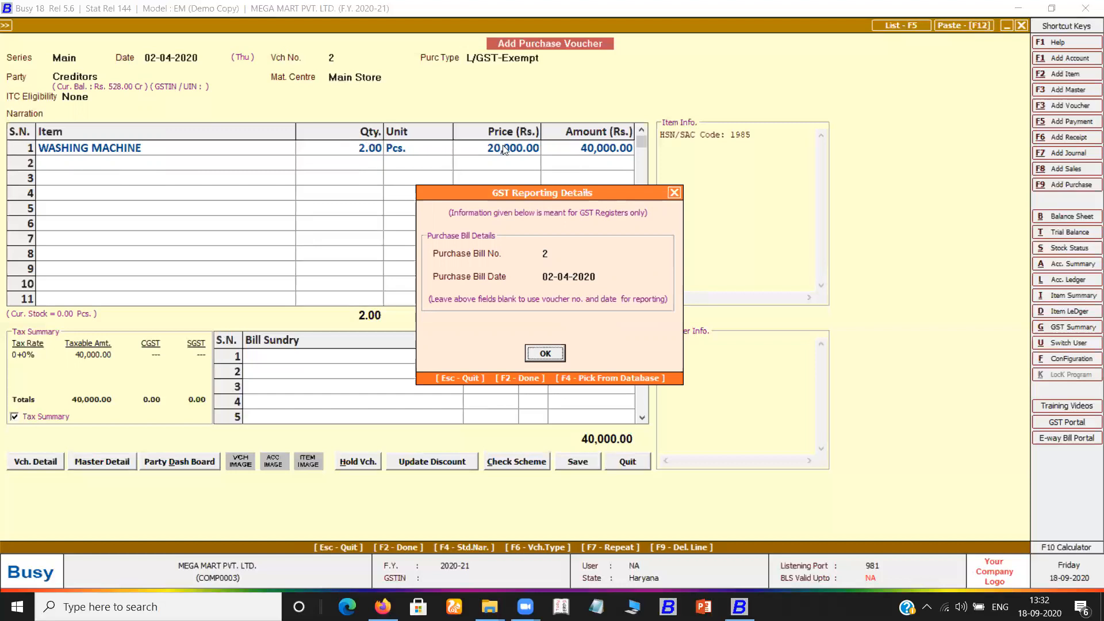
{"action": "key", "text": "Return"}
Adjust the 40,000.00 credit as New Ref. C/pur/006 due 02-04-2020, and save the purchase voucher.
{"action": "key", "text": "Return"}
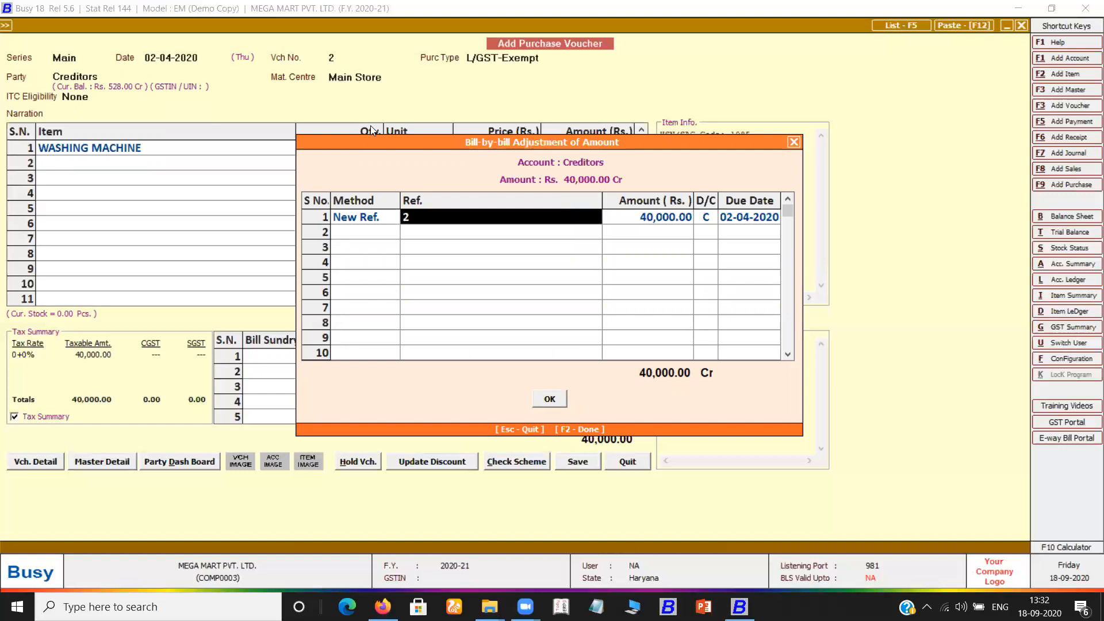
{"action": "key", "text": "BackSpace"}
{"action": "type", "text": "c/pur/"}
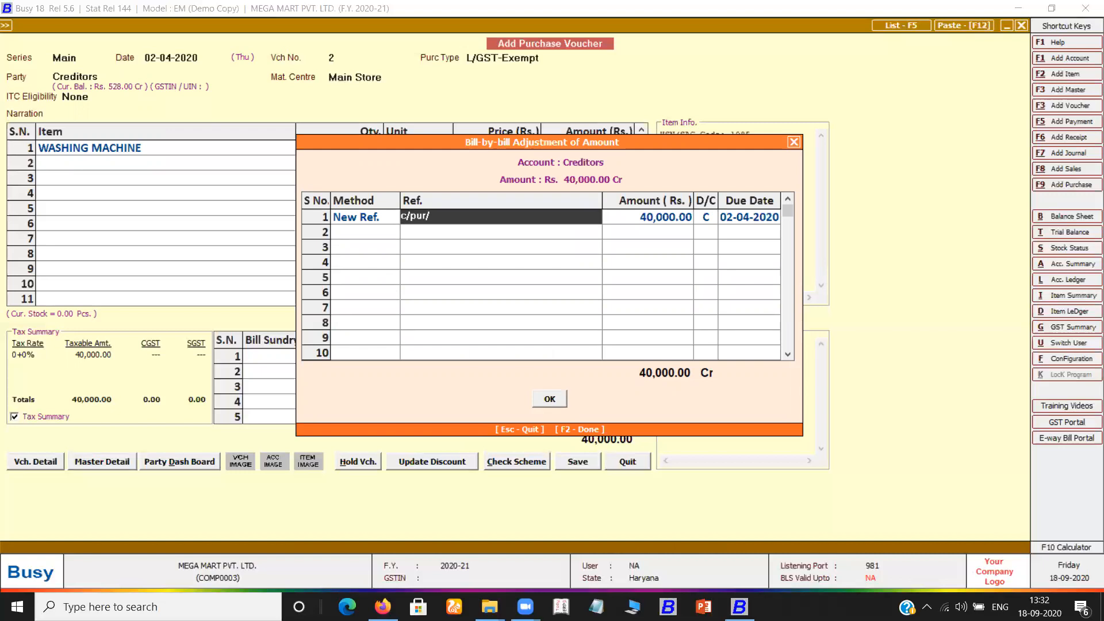
{"action": "type", "text": "006"}
{"action": "key", "text": "Return"}
{"action": "key", "text": "Return"}
{"action": "key", "text": "Return"}
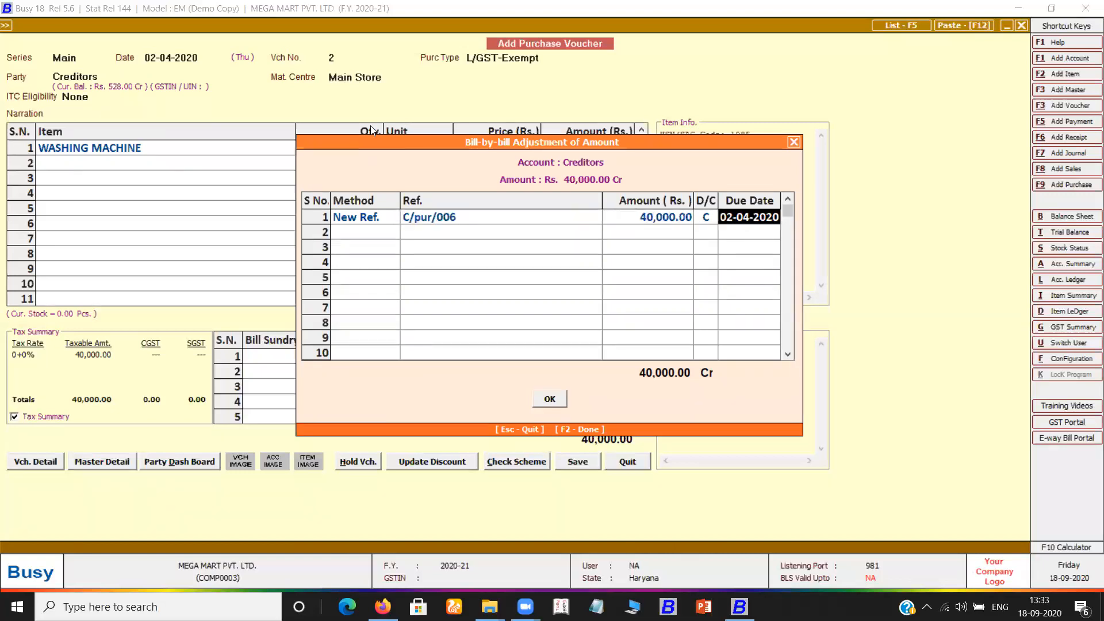
{"action": "key", "text": "Return"}
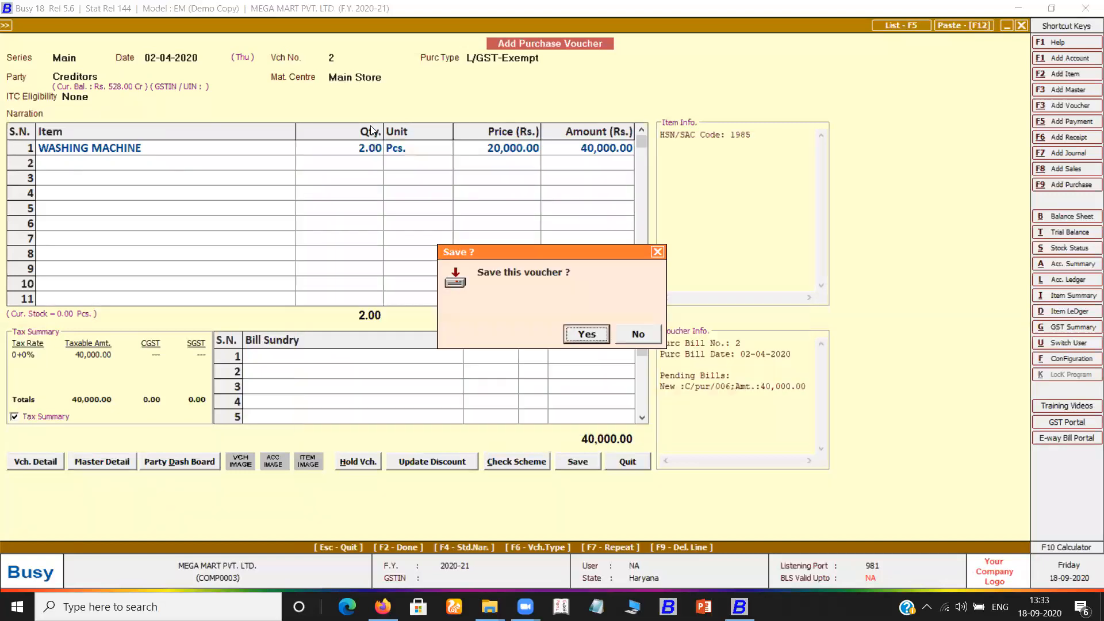
{"action": "key", "text": "Return"}
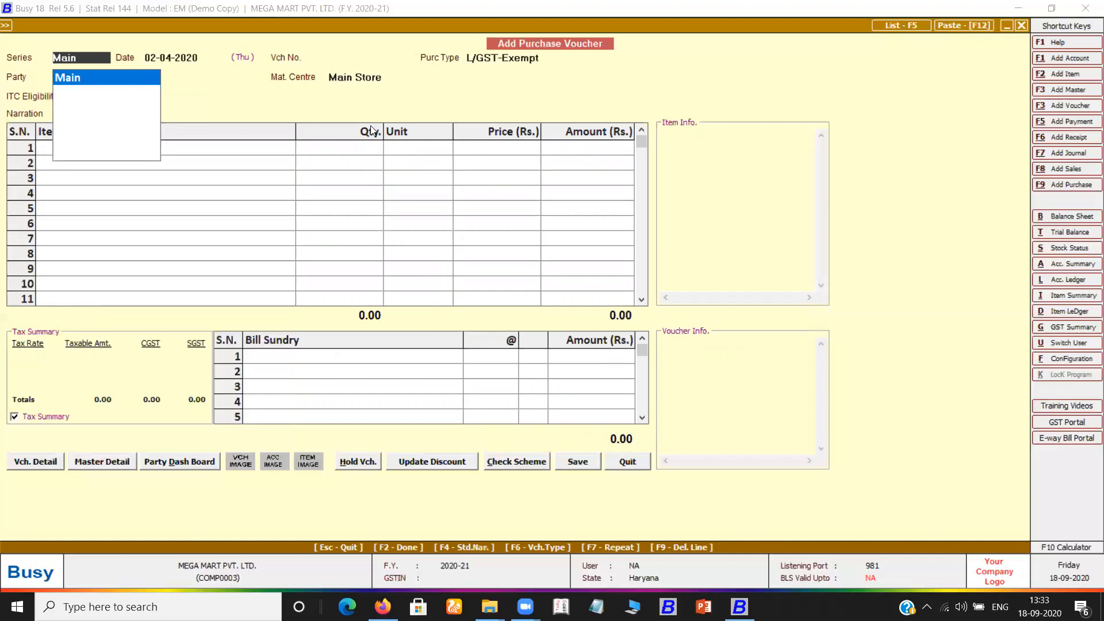
Display the list of purchase vouchers for the Main series from 01-04-2020 to 20-04-2020, keeping the default display options.
{"action": "key", "text": "F5"}
{"action": "key", "text": "Return"}
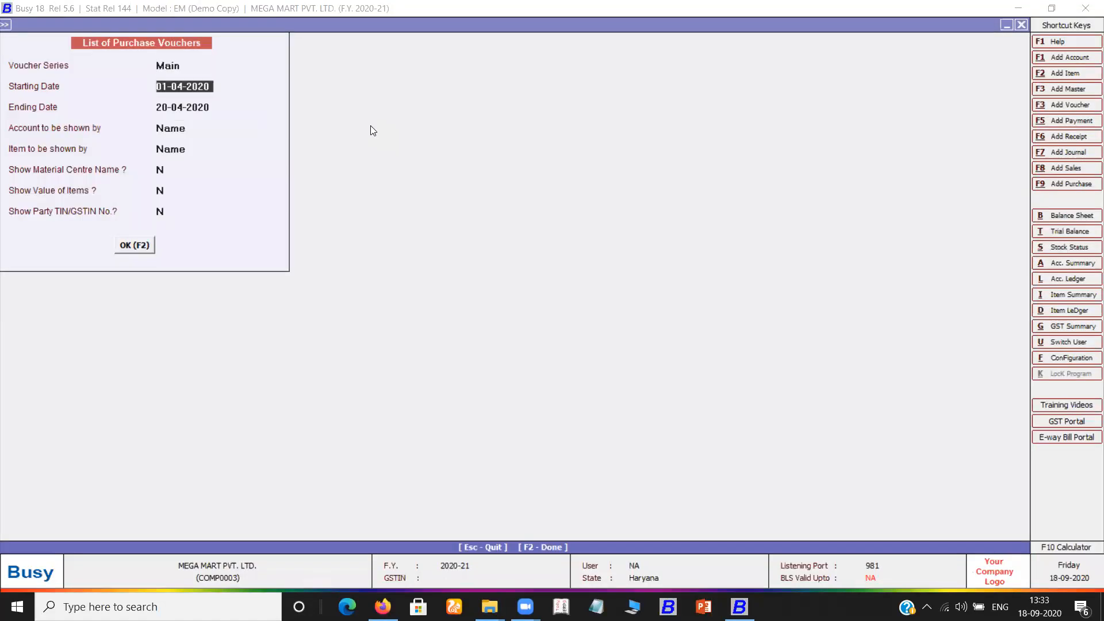
{"action": "key", "text": "Return"}
{"action": "key", "text": "Return"}
{"action": "key", "text": "Return"}
{"action": "key", "text": "Return"}
{"action": "key", "text": "Return"}
{"action": "key", "text": "Return"}
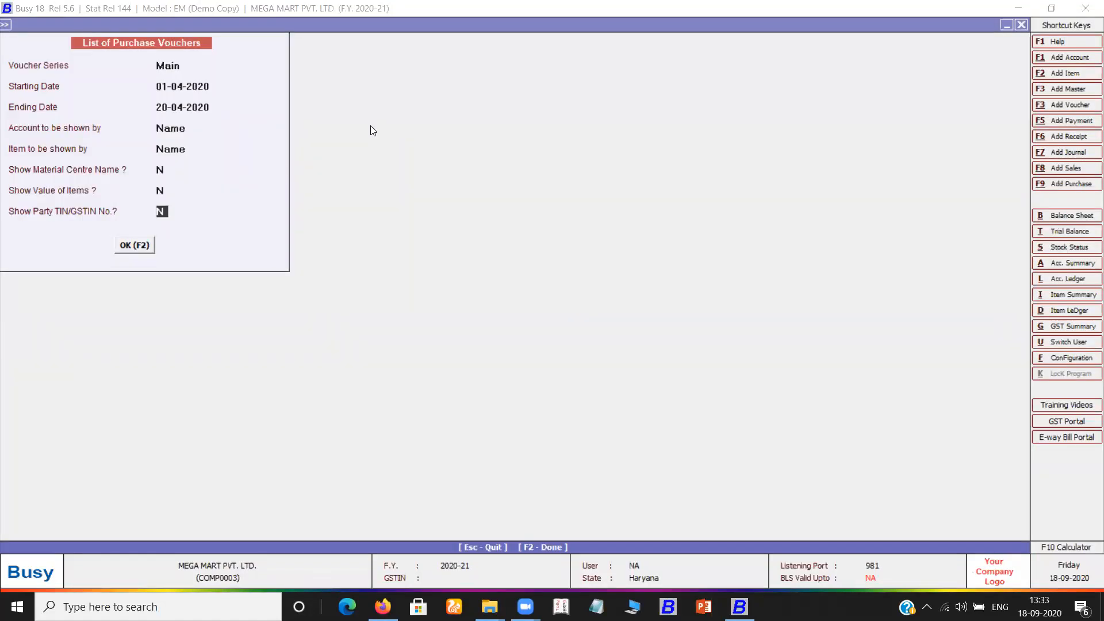
{"action": "key", "text": "Return"}
{"action": "key", "text": "Return"}
Review the date, party, items and quantities of the listed purchase vouchers.
{"action": "key", "text": "Down"}
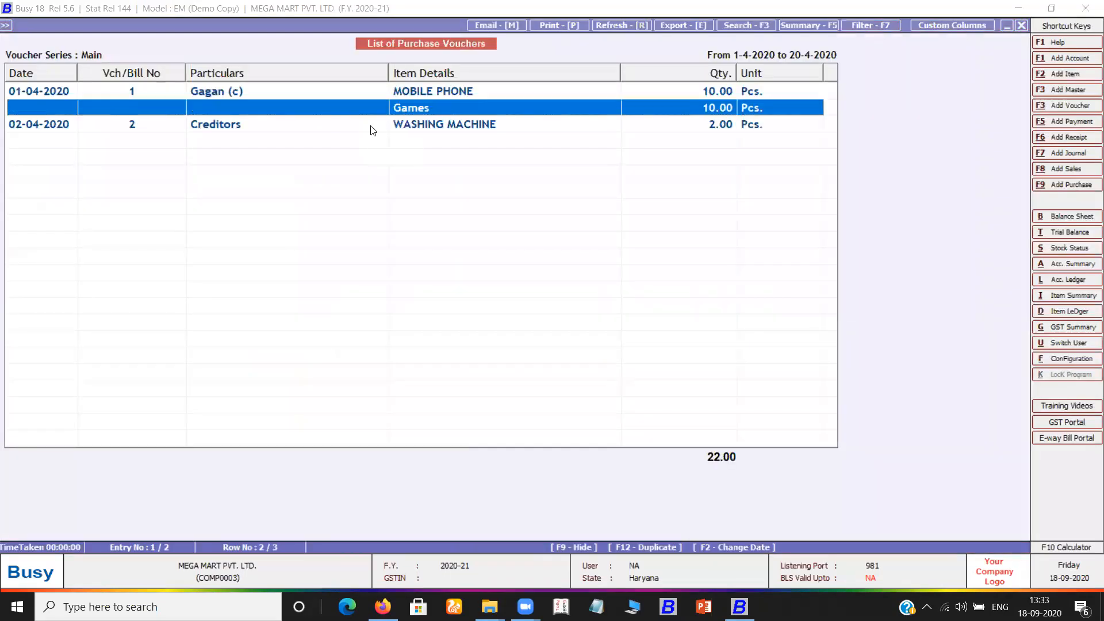
{"action": "key", "text": "Up"}
{"action": "key", "text": "Down"}
{"action": "key", "text": "Down"}
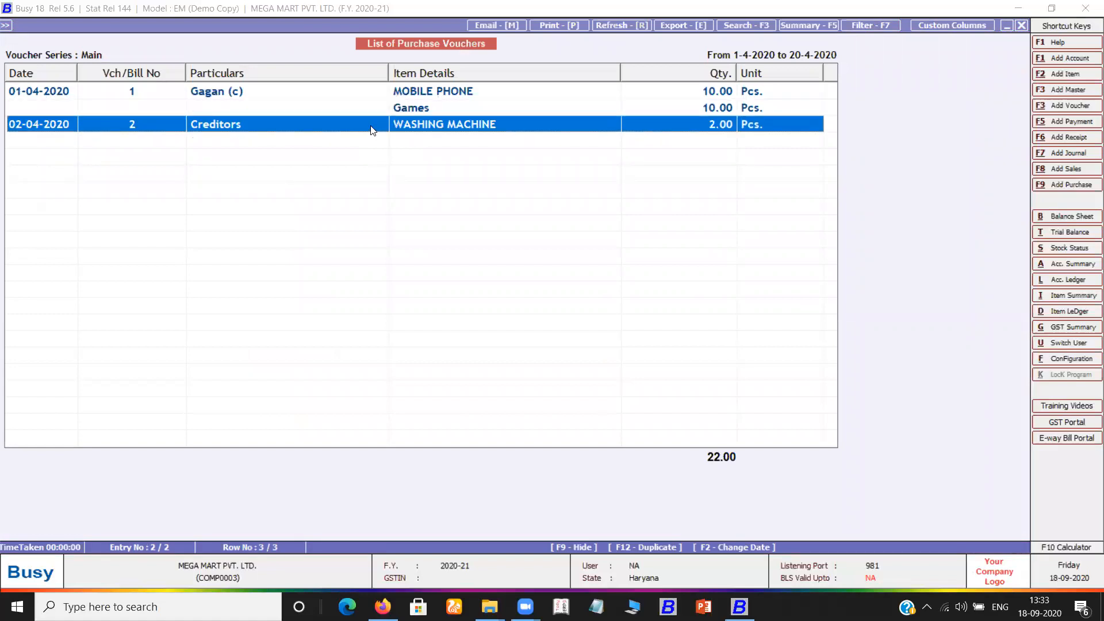
{"action": "key", "text": "Up"}
{"action": "key", "text": "Up"}
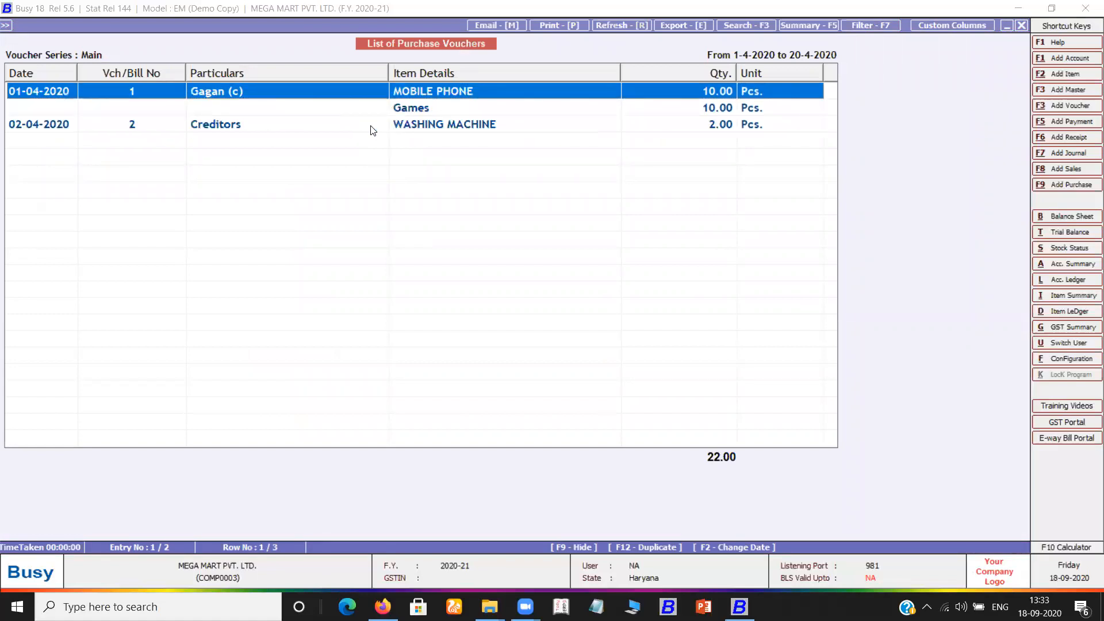
{"action": "key", "text": "Down"}
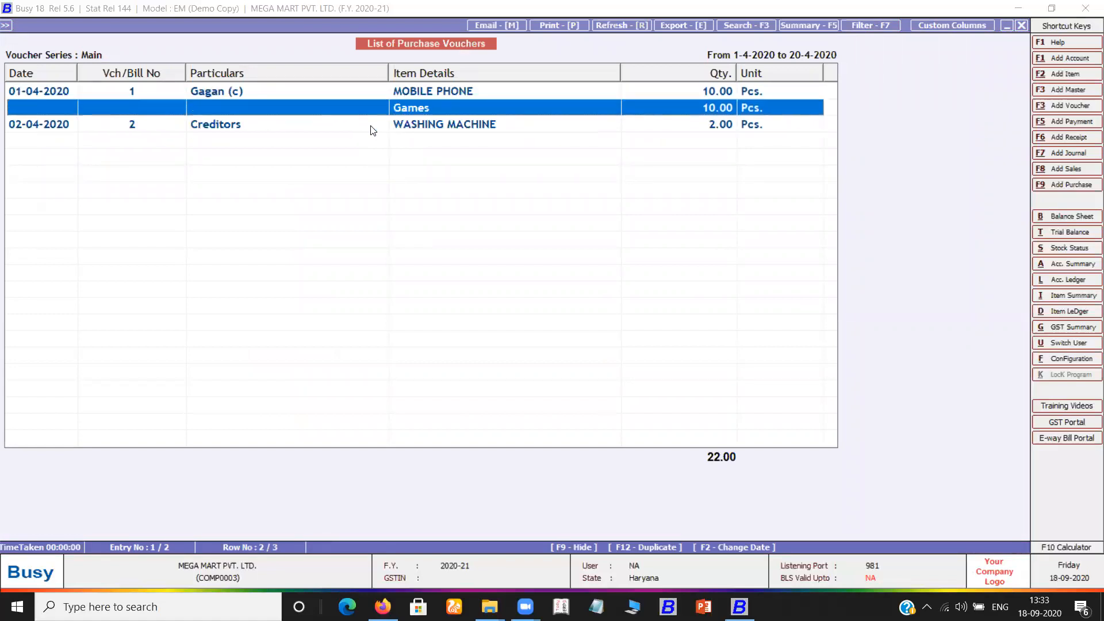
Close the purchase voucher list and quit purchase voucher entry.
{"action": "key", "text": "Escape"}
{"action": "key", "text": "Escape"}
{"action": "key", "text": "Escape"}
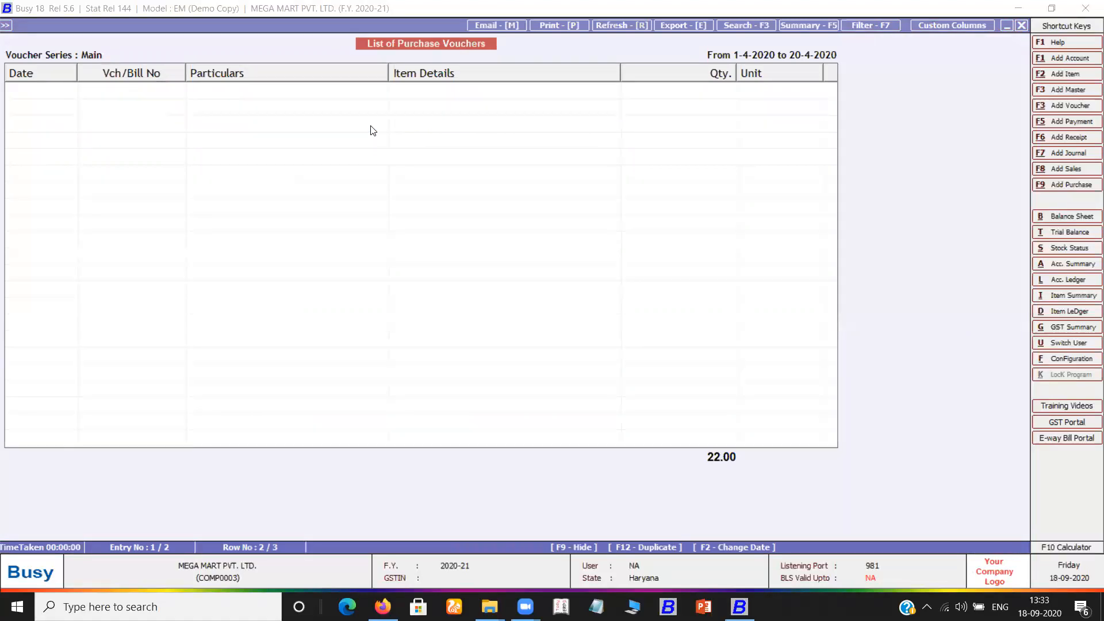
{"action": "key", "text": "Escape"}
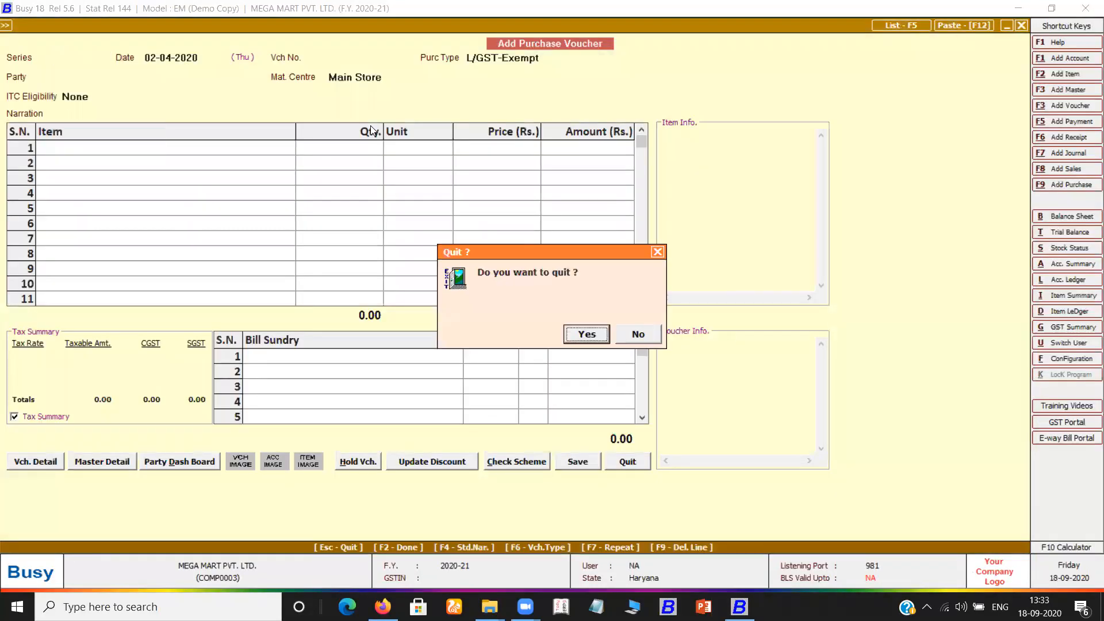
{"action": "key", "text": "Return"}
{"action": "key", "text": "Escape"}
Display the alphabetical closing trial balance with balances only as on 20-04-2020, without zero-balance accounts or parent groups.
{"action": "key", "text": "Right"}
{"action": "key", "text": "Right"}
{"action": "key", "text": "Right"}
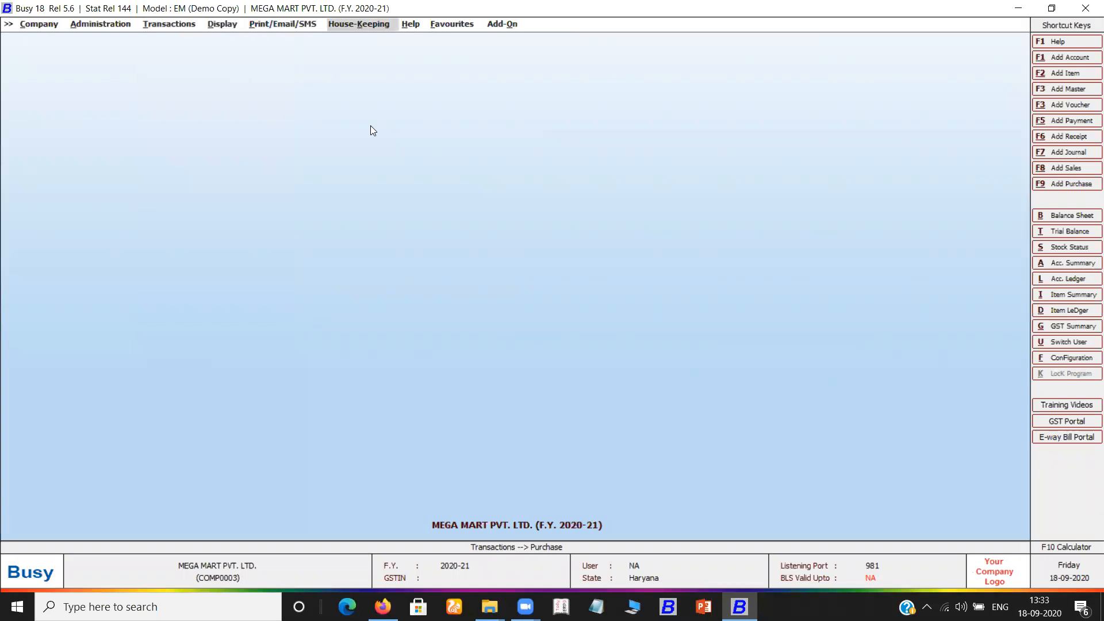
{"action": "key", "text": "Left"}
{"action": "key", "text": "Left"}
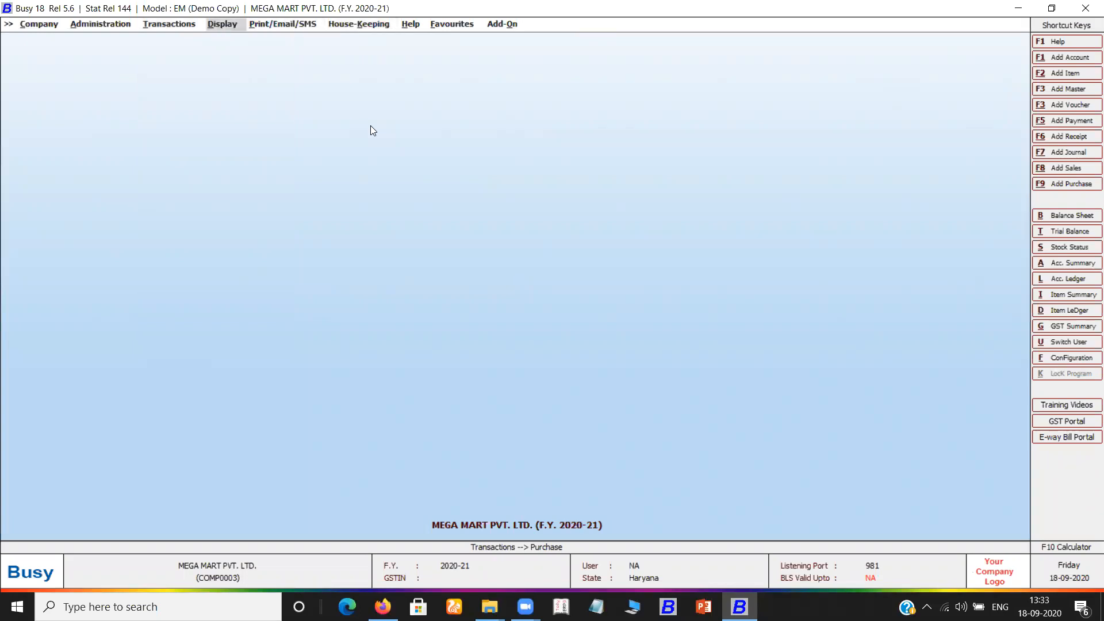
{"action": "key", "text": "Return"}
{"action": "key", "text": "Down"}
{"action": "key", "text": "Return"}
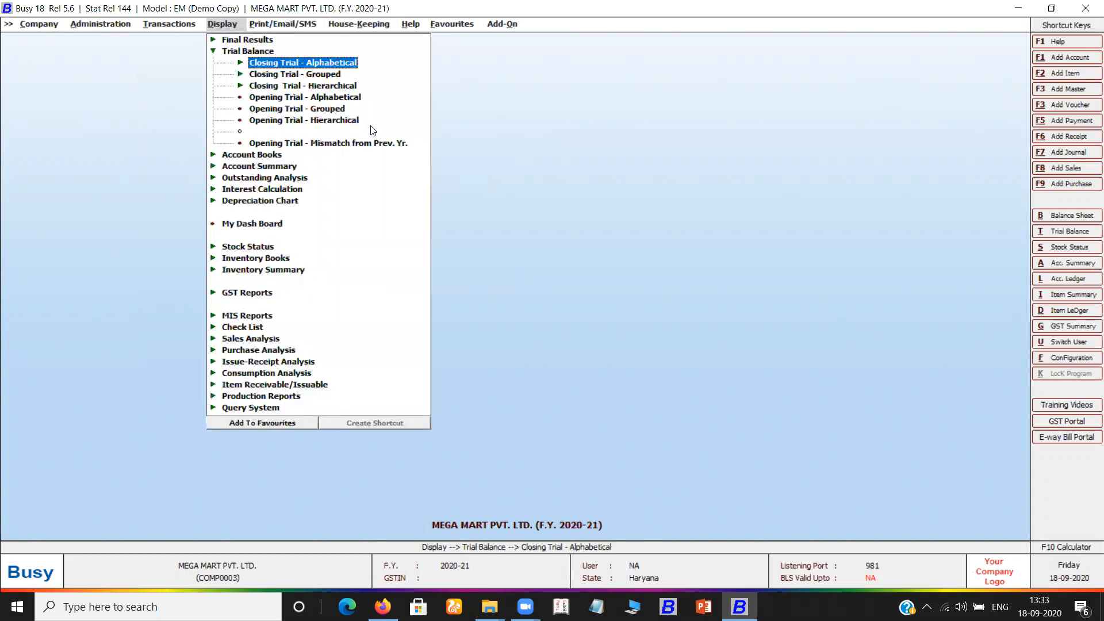
{"action": "key", "text": "Return"}
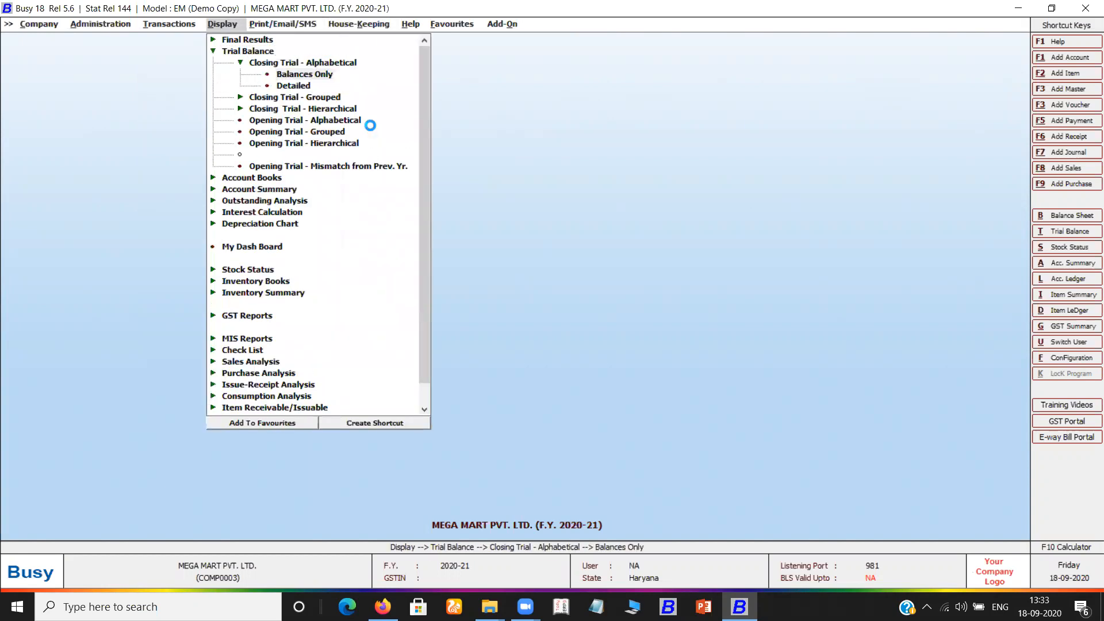
{"action": "key", "text": "Return"}
{"action": "key", "text": "Return"}
{"action": "key", "text": "Return"}
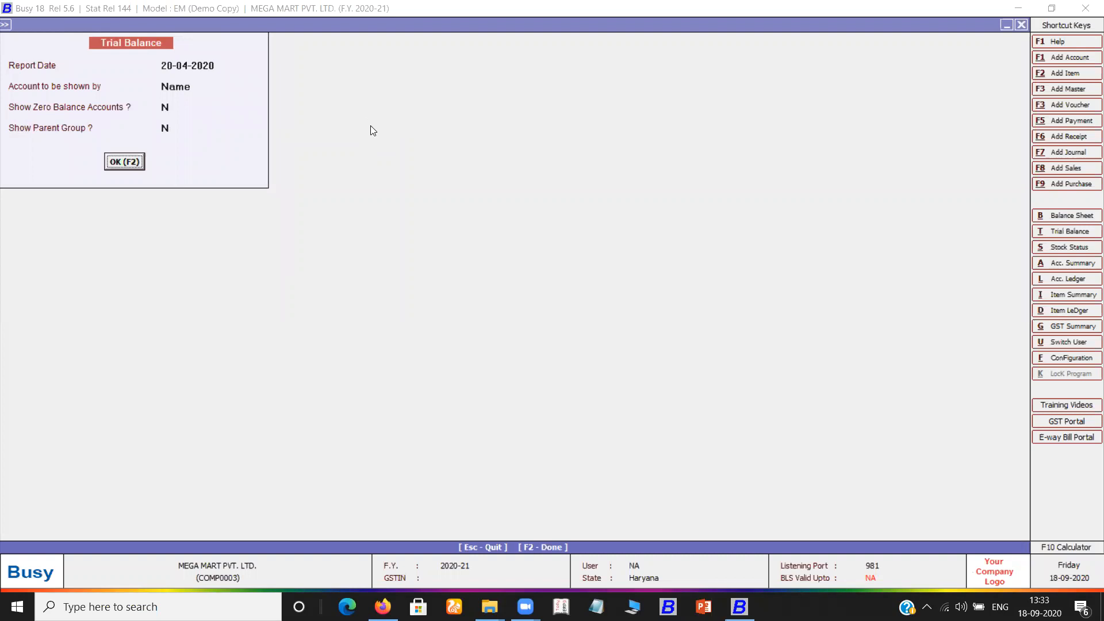
{"action": "key", "text": "Return"}
Examine the account balances in the trial balance, including Creditors and Purchase, and close the report.
{"action": "key", "text": "Down"}
{"action": "key", "text": "Down"}
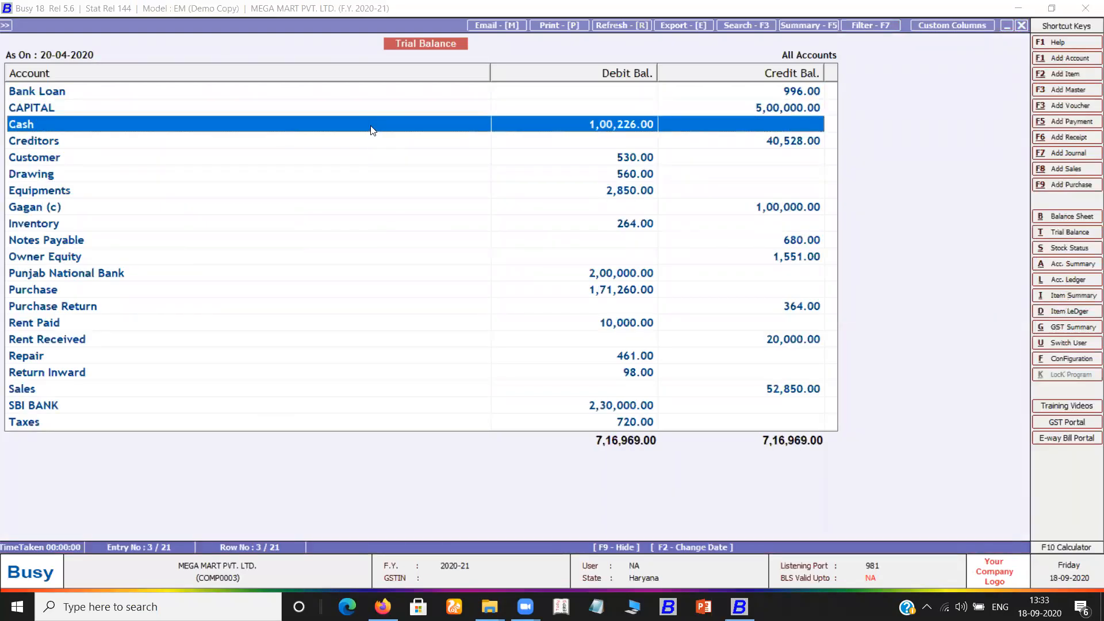
{"action": "key", "text": "Down"}
{"action": "key", "text": "Down"}
{"action": "key", "text": "Down"}
{"action": "key", "text": "Down"}
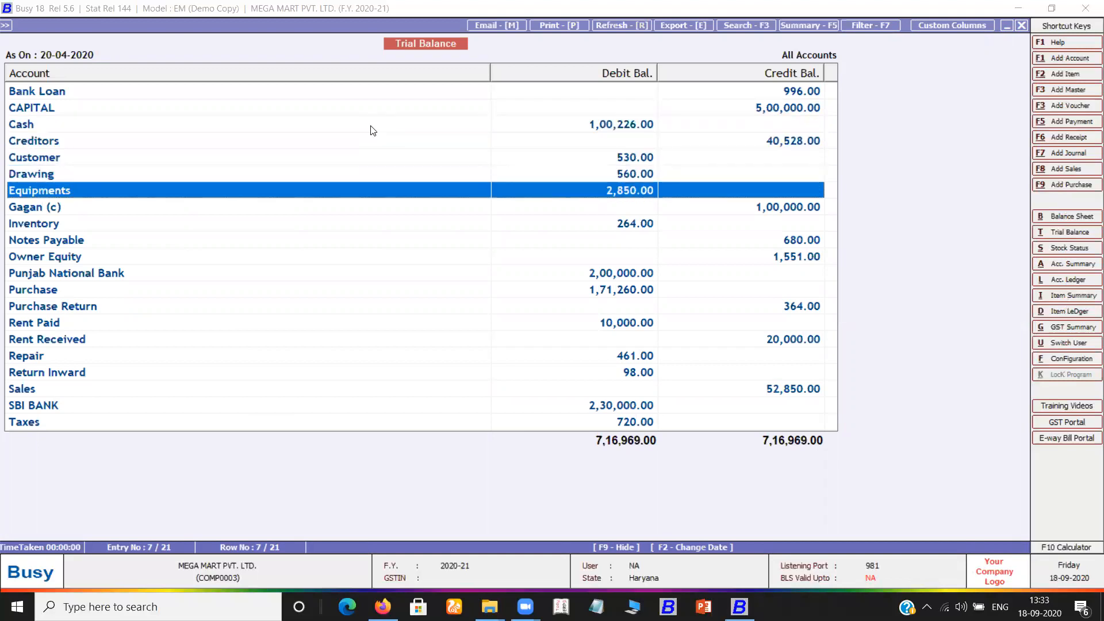
{"action": "key", "text": "Escape"}
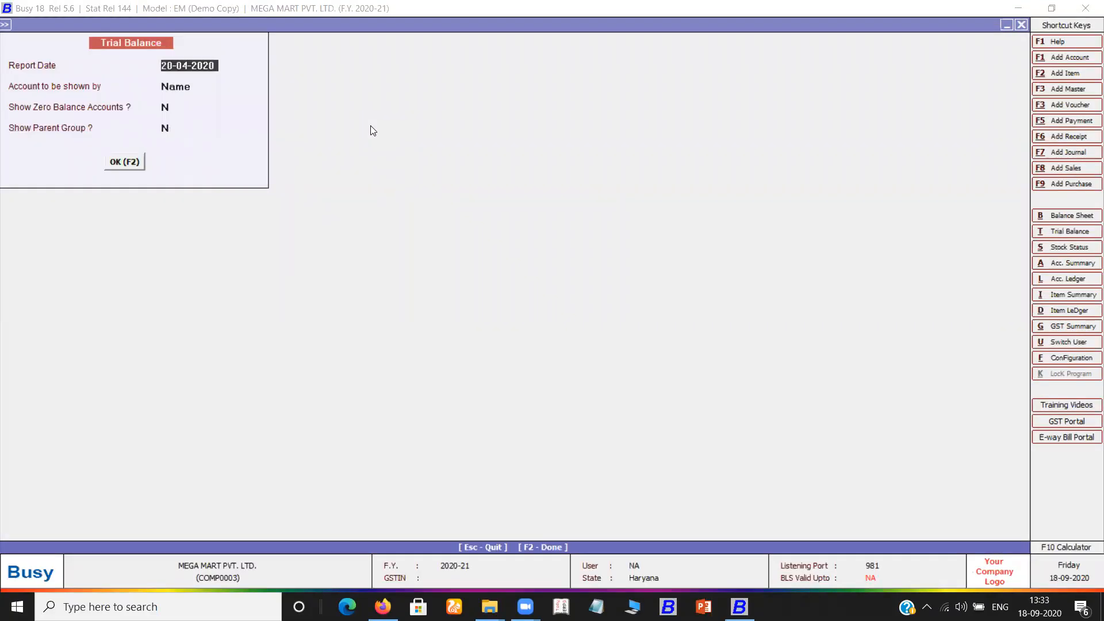
{"action": "key", "text": "Escape"}
{"action": "key", "text": "Escape"}
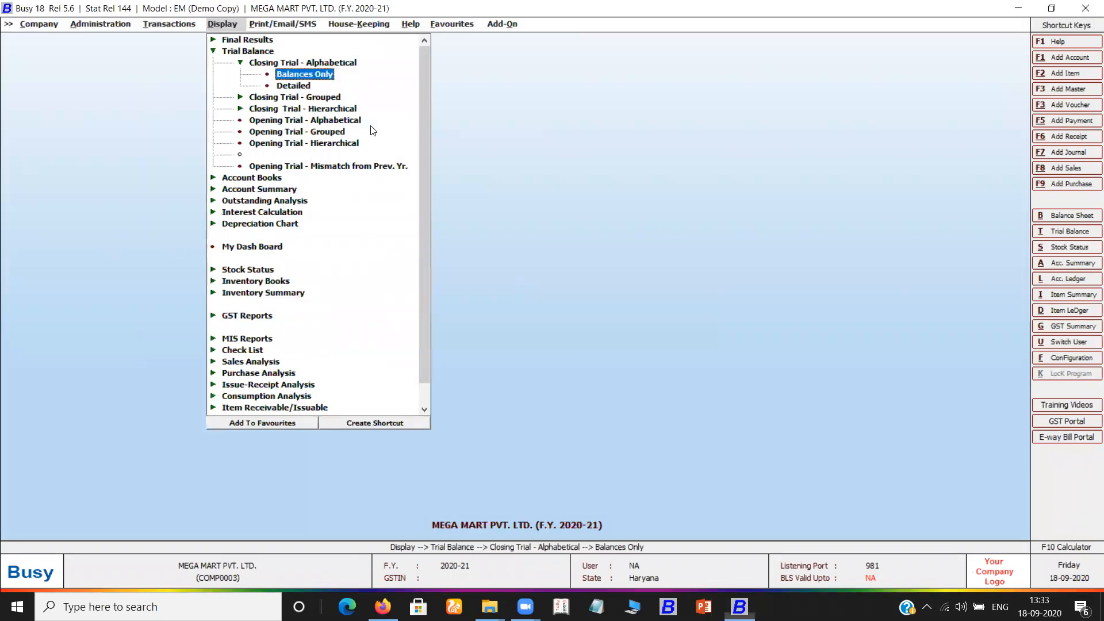
Open the account-wise ledger report from the account books for a single account.
{"action": "key", "text": "Down"}
{"action": "key", "text": "Down"}
{"action": "key", "text": "Down"}
{"action": "key", "text": "Down"}
{"action": "key", "text": "Down"}
{"action": "key", "text": "Down"}
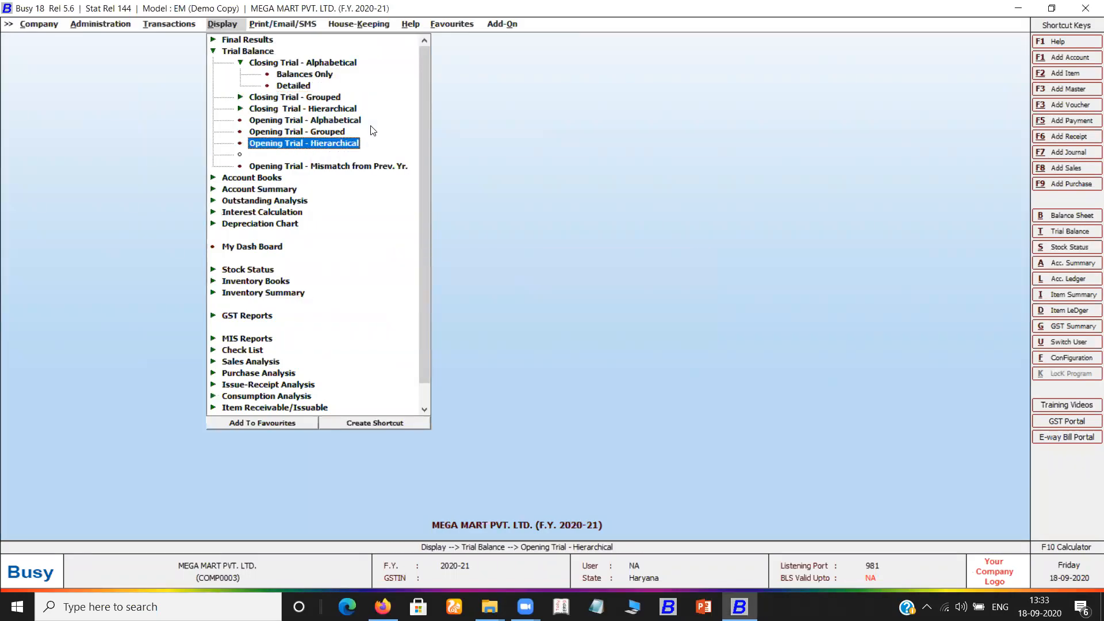
{"action": "key", "text": "Down"}
{"action": "key", "text": "Down"}
{"action": "key", "text": "Down"}
{"action": "key", "text": "Return"}
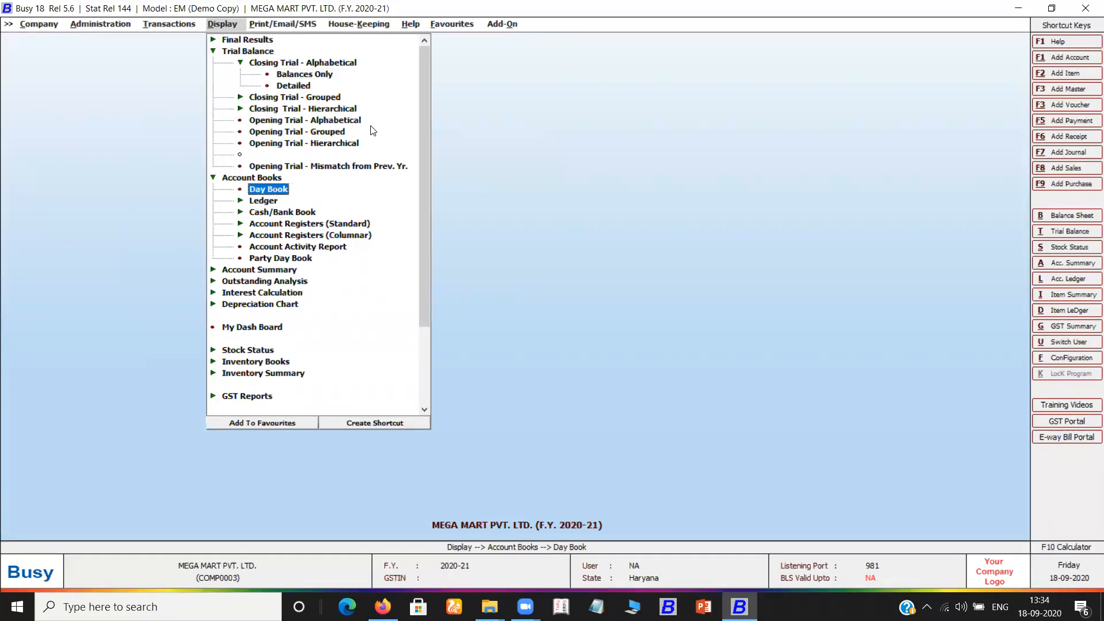
{"action": "key", "text": "Up"}
{"action": "key", "text": "Down"}
{"action": "key", "text": "Down"}
{"action": "key", "text": "Return"}
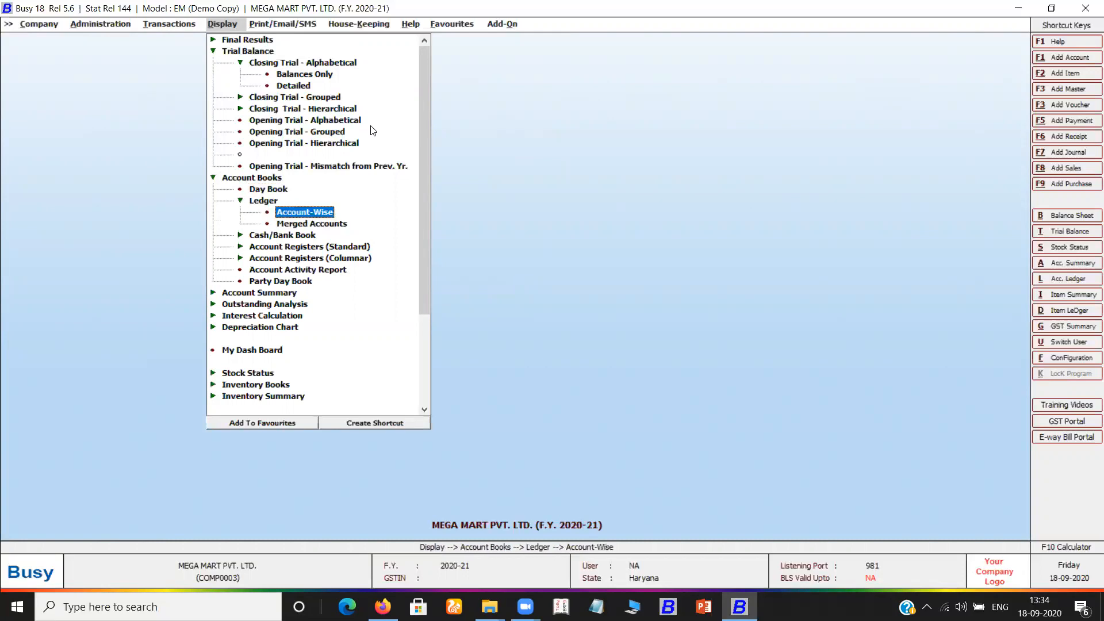
{"action": "key", "text": "Return"}
{"action": "key", "text": "Return"}
{"action": "key", "text": "Return"}
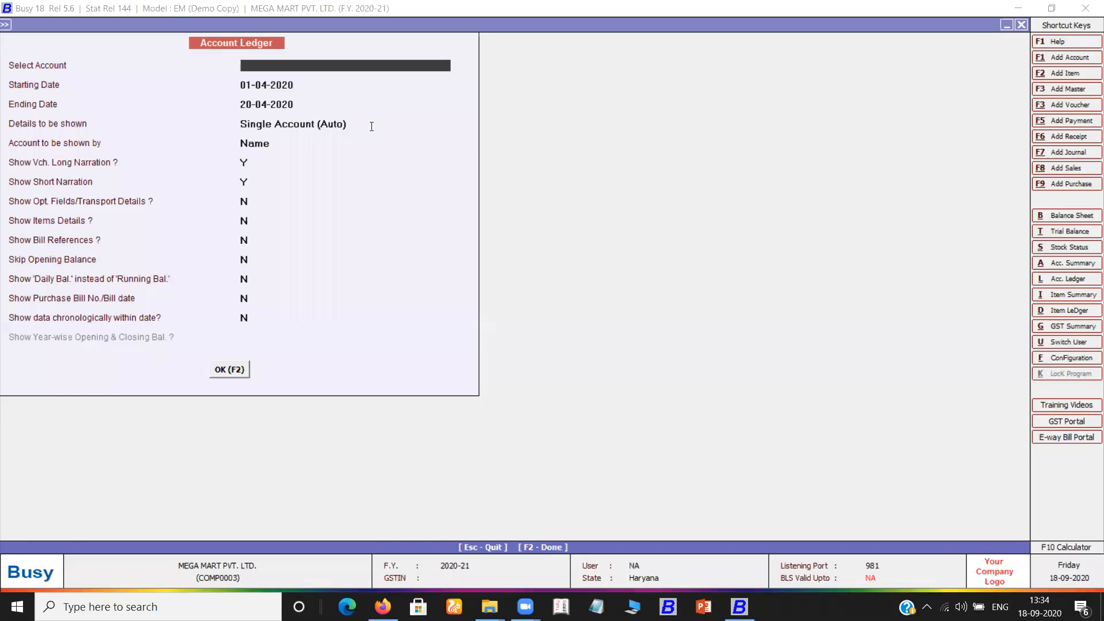
Display the Purchase account ledger for 01-04-2020 to 20-04-2020 with long and short narrations shown, and close the report.
{"action": "type", "text": "pur"}
{"action": "key", "text": "Return"}
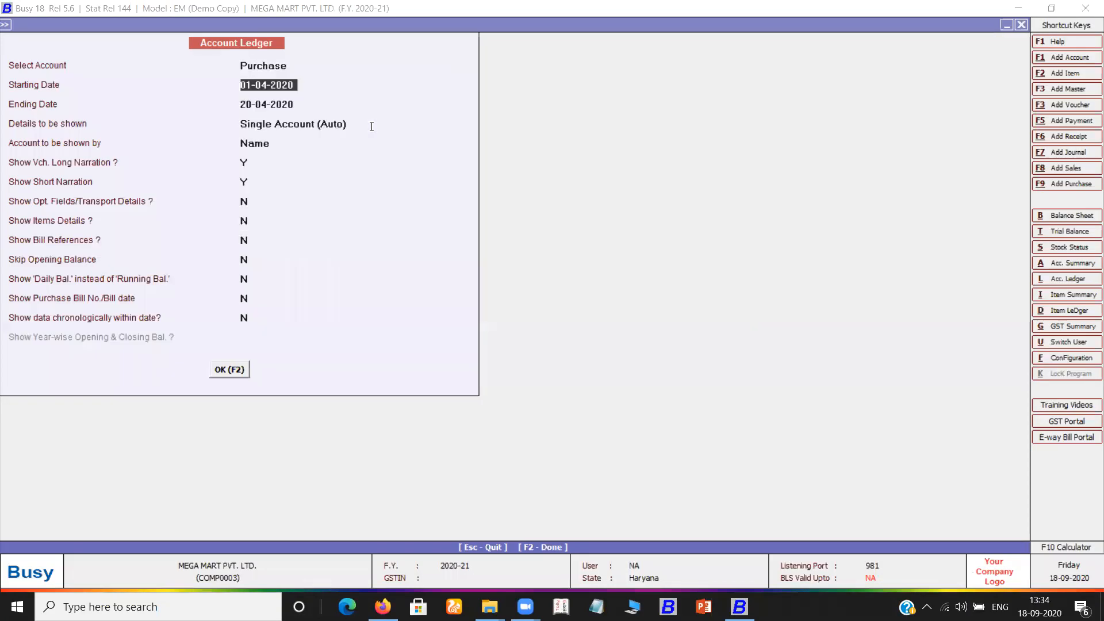
{"action": "key", "text": "Return"}
{"action": "key", "text": "Return"}
{"action": "key", "text": "Return"}
{"action": "key", "text": "Return"}
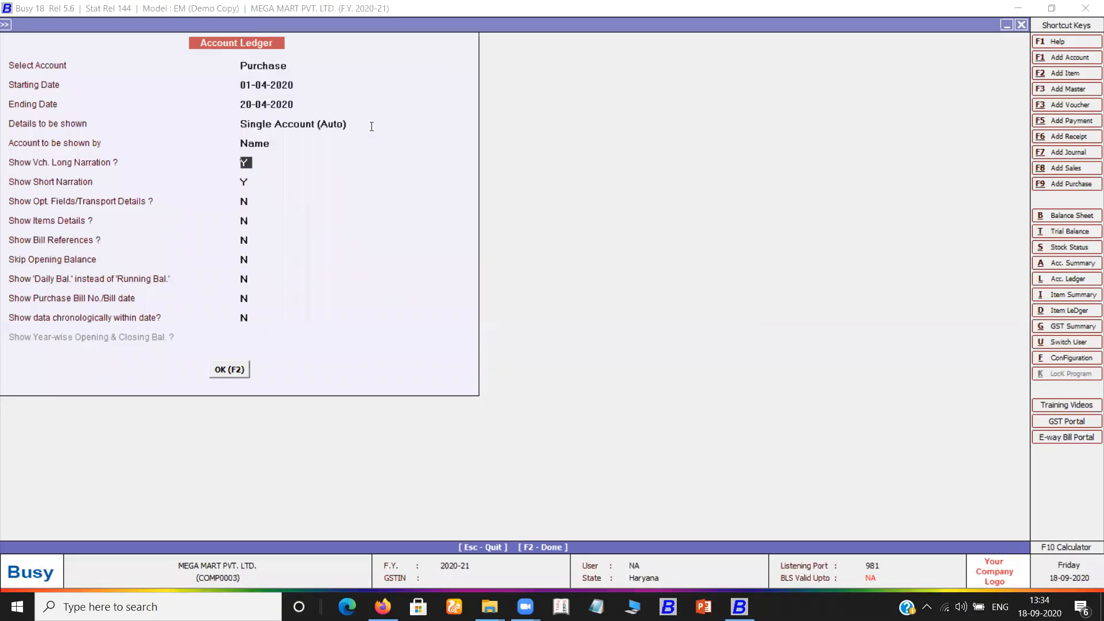
{"action": "key", "text": "F2"}
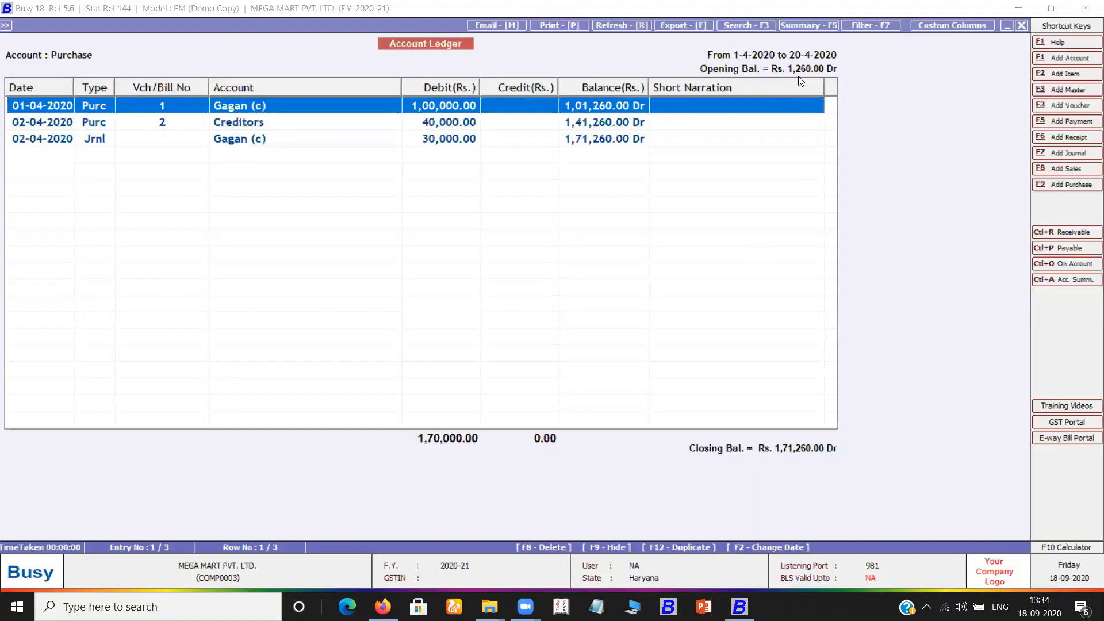
{"action": "key", "text": "Escape"}
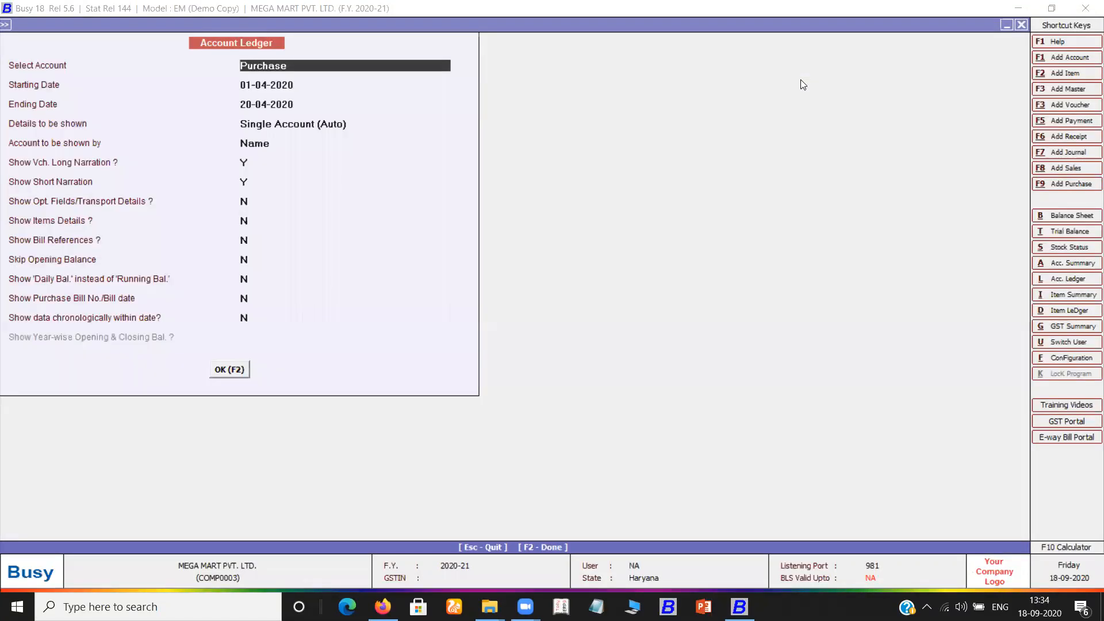
{"action": "key", "text": "Escape"}
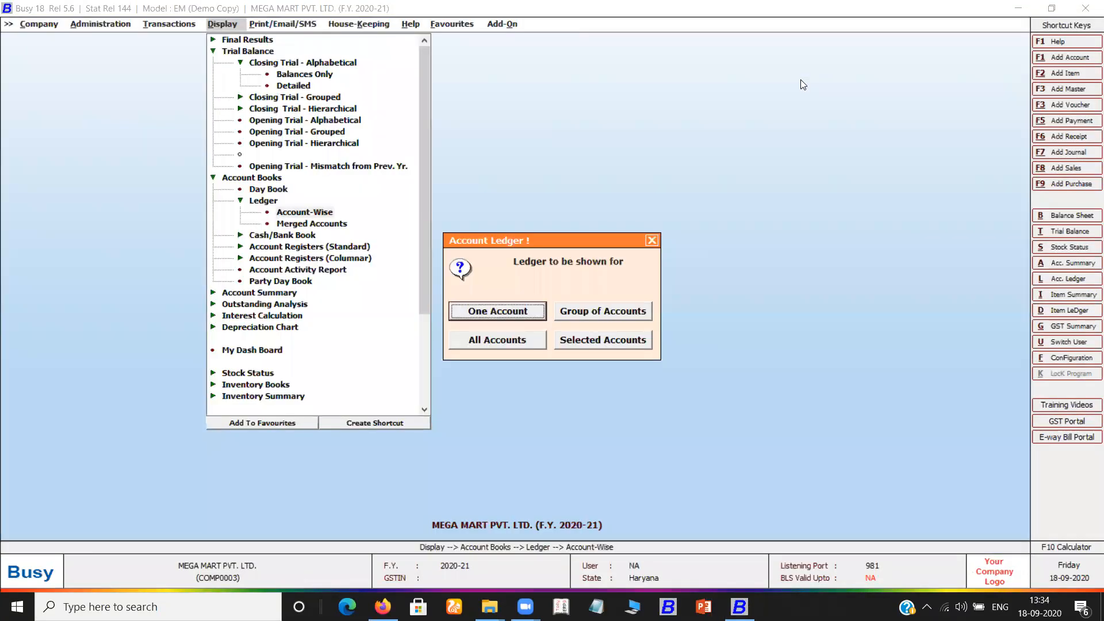
{"action": "key", "text": "Escape"}
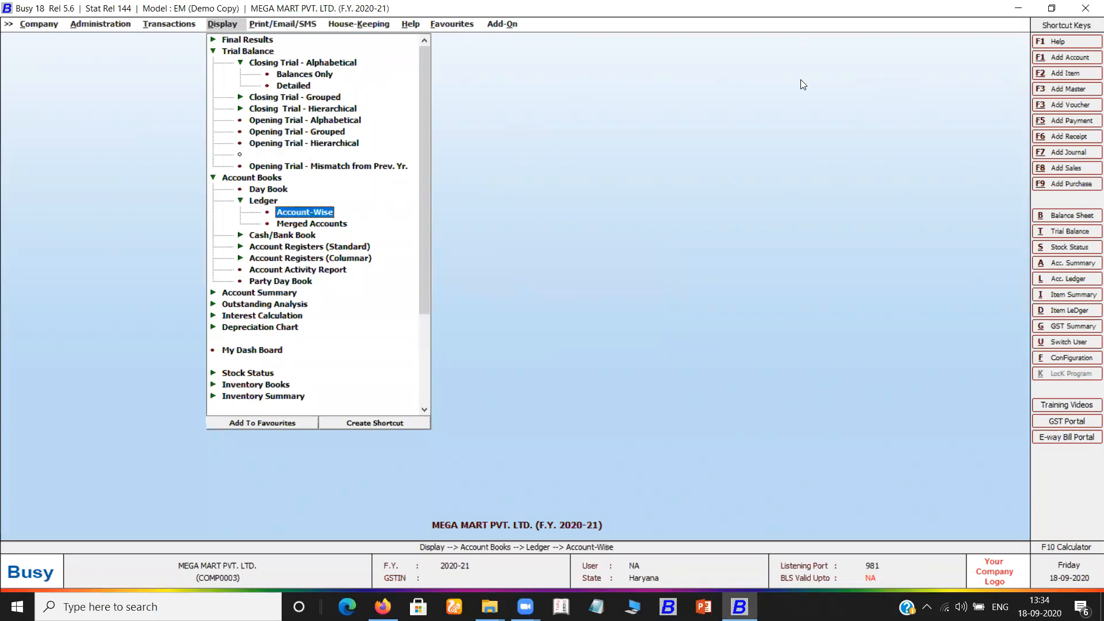
Open the Purchase Register report from the standard account registers in the account books.
{"action": "key", "text": "Down"}
{"action": "key", "text": "Down"}
{"action": "key", "text": "Down"}
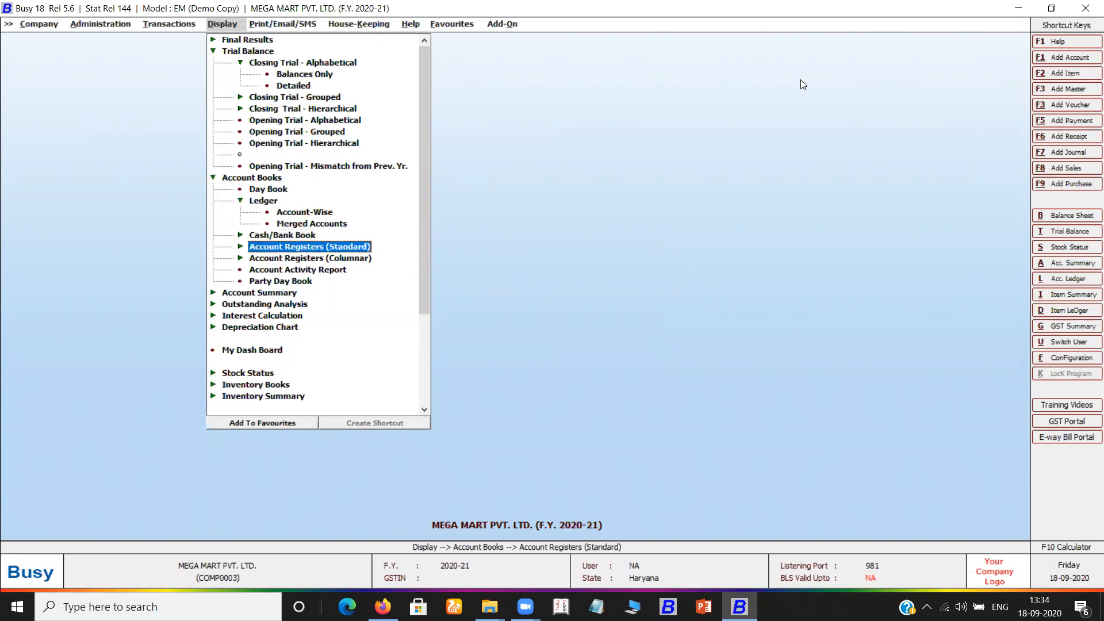
{"action": "key", "text": "Return"}
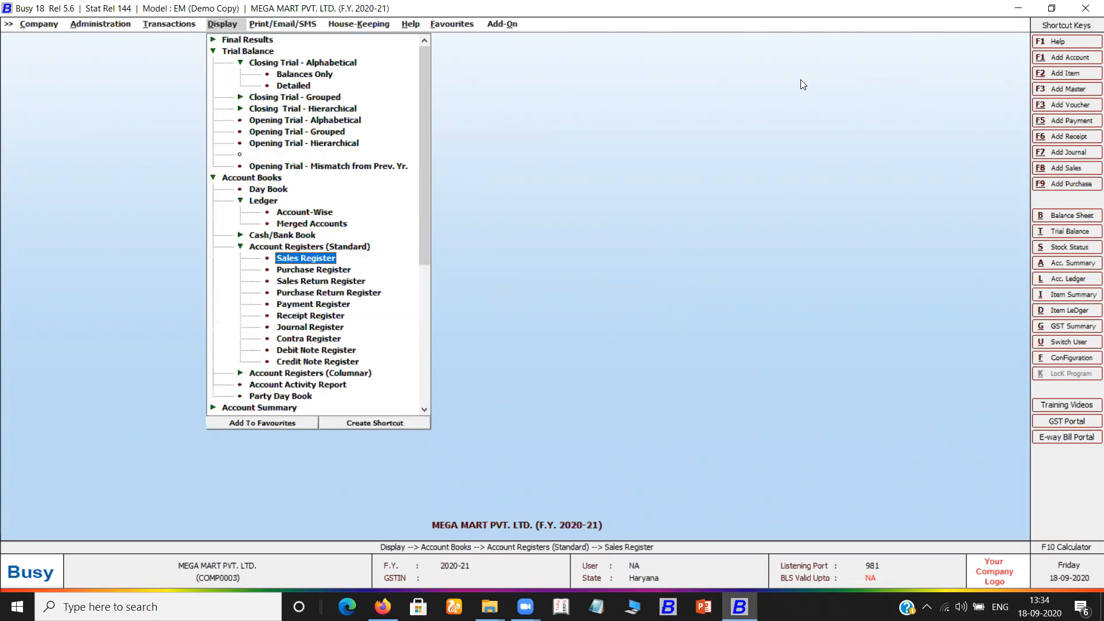
{"action": "key", "text": "Up"}
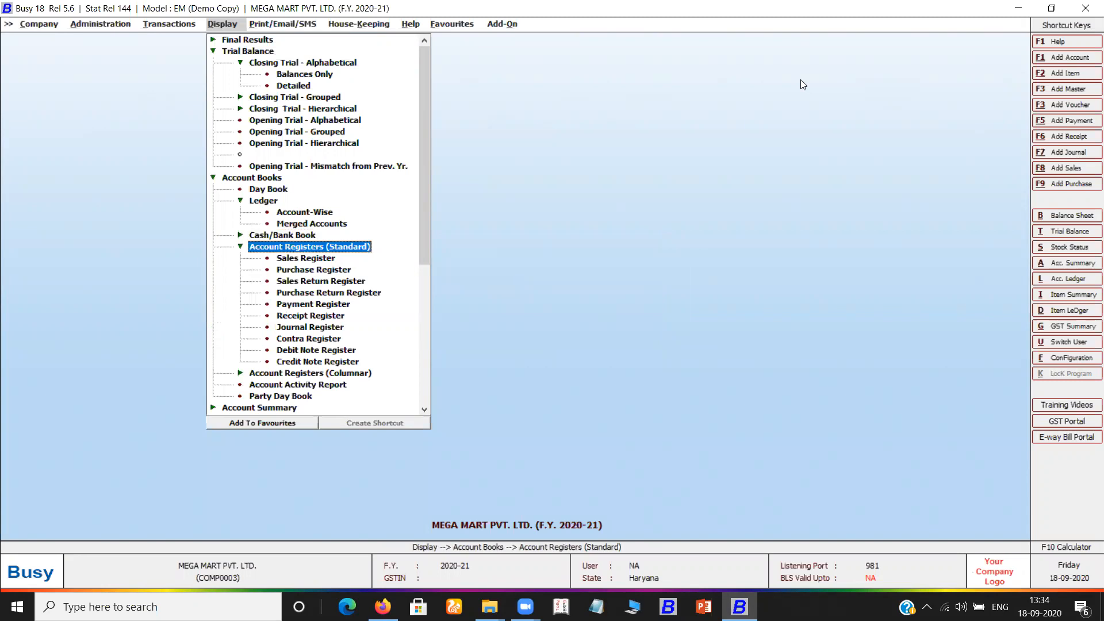
{"action": "key", "text": "Down"}
{"action": "key", "text": "Down"}
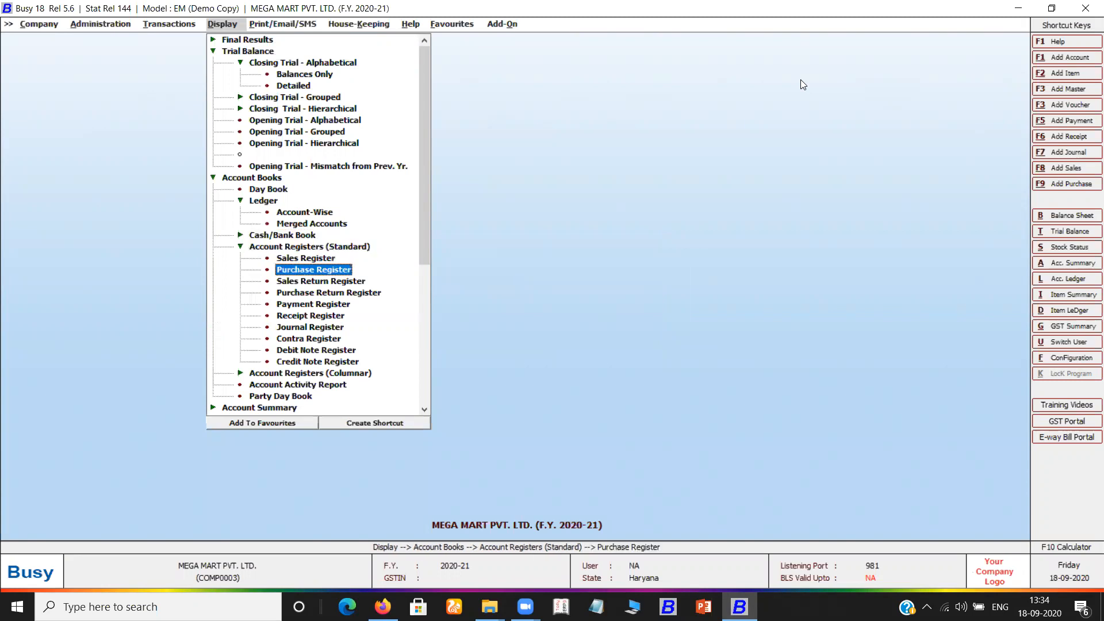
{"action": "key", "text": "Up"}
{"action": "key", "text": "Down"}
{"action": "key", "text": "Up"}
{"action": "key", "text": "Down"}
{"action": "key", "text": "Return"}
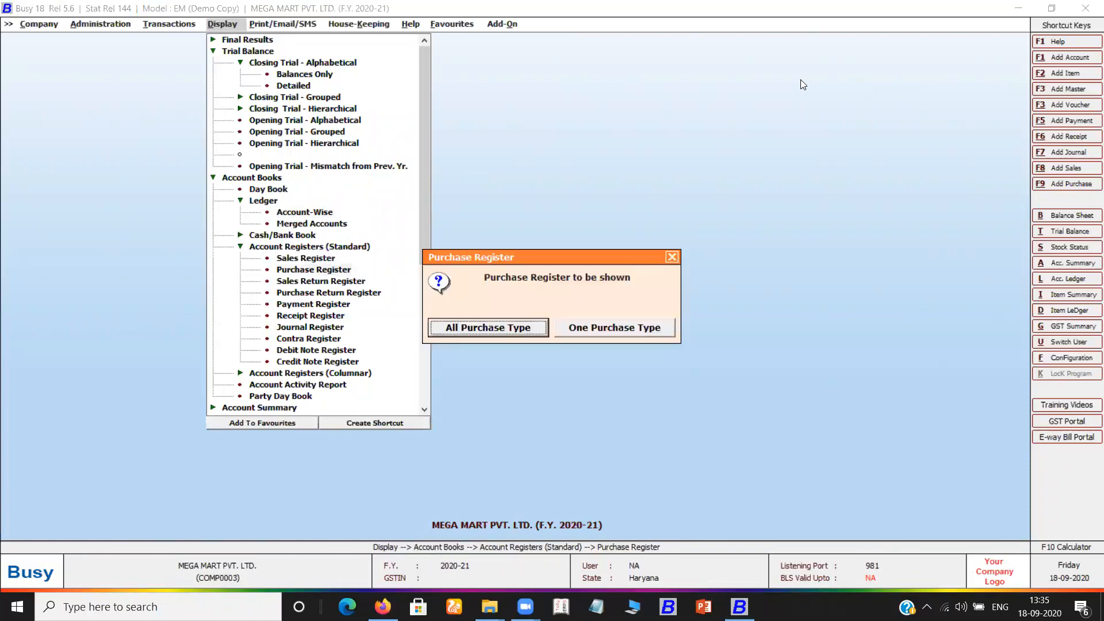
Display the Purchase Register for all purchase types, all parties and all voucher series from 01-04-2020 to 20-04-2020.
{"action": "key", "text": "Return"}
{"action": "key", "text": "Return"}
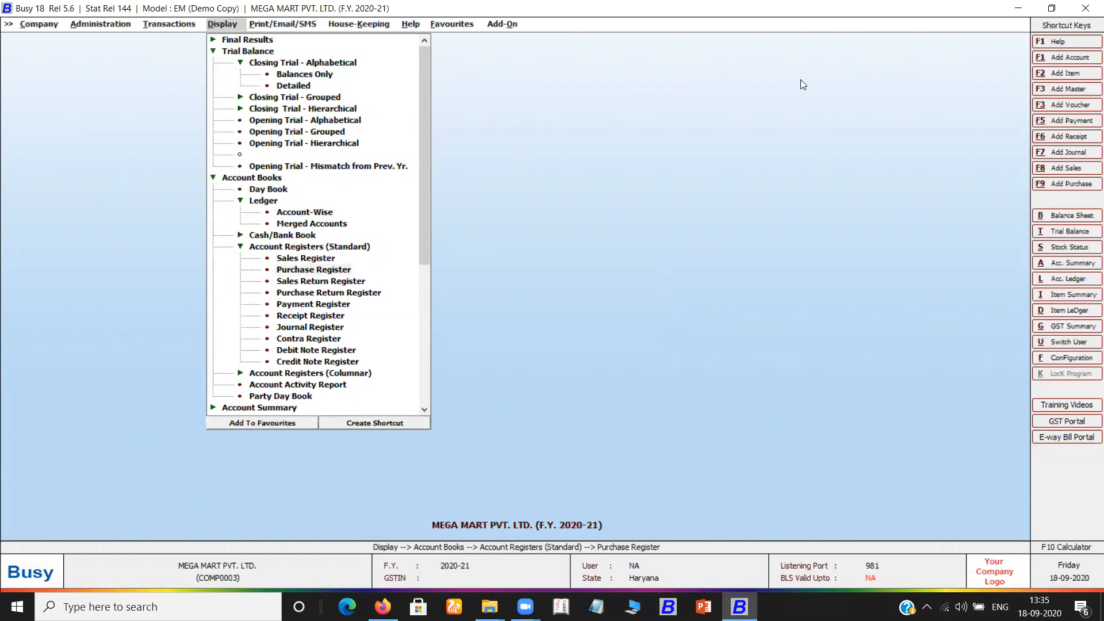
{"action": "key", "text": "Return"}
{"action": "key", "text": "Return"}
{"action": "key", "text": "Return"}
{"action": "key", "text": "Return"}
{"action": "key", "text": "Return"}
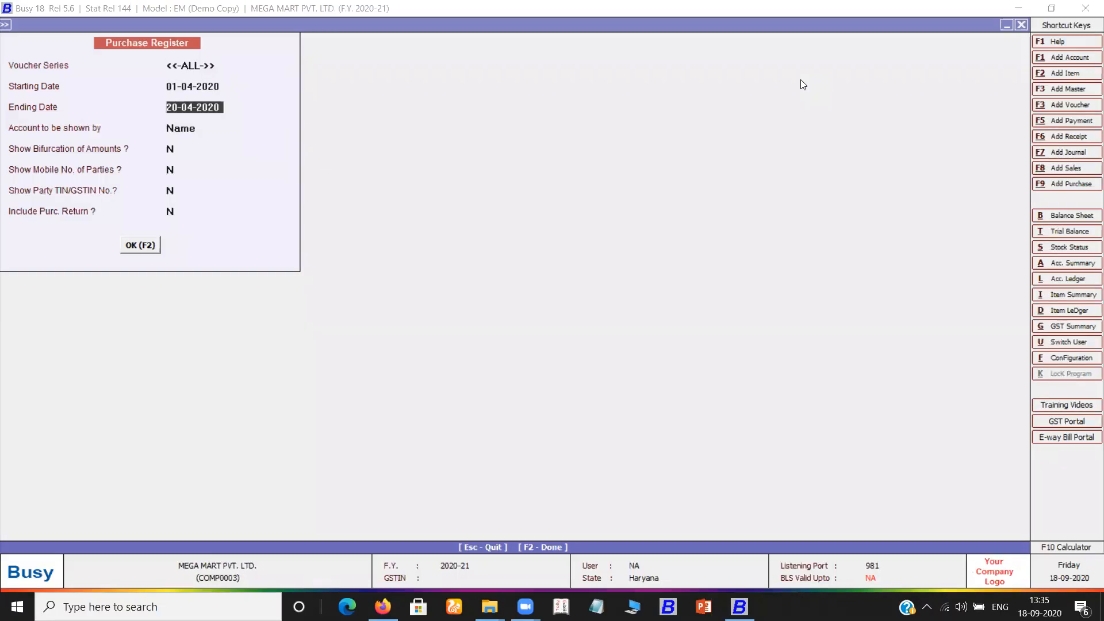
{"action": "key", "text": "Return"}
{"action": "key", "text": "Return"}
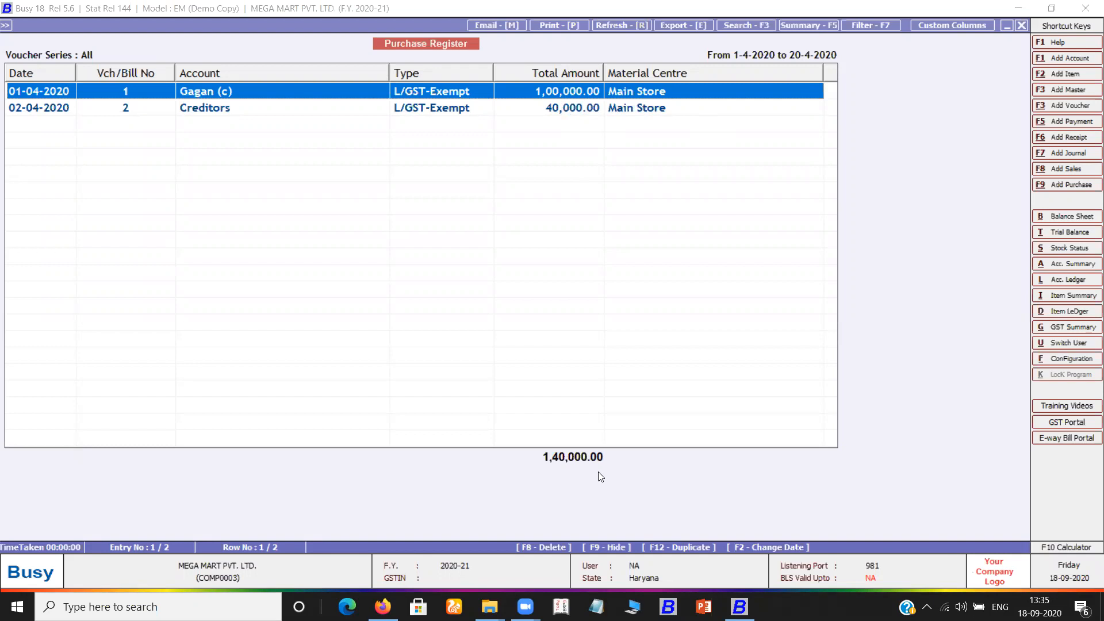
Close the Purchase Register and cancel its party and purchase type selections.
{"action": "key", "text": "Escape"}
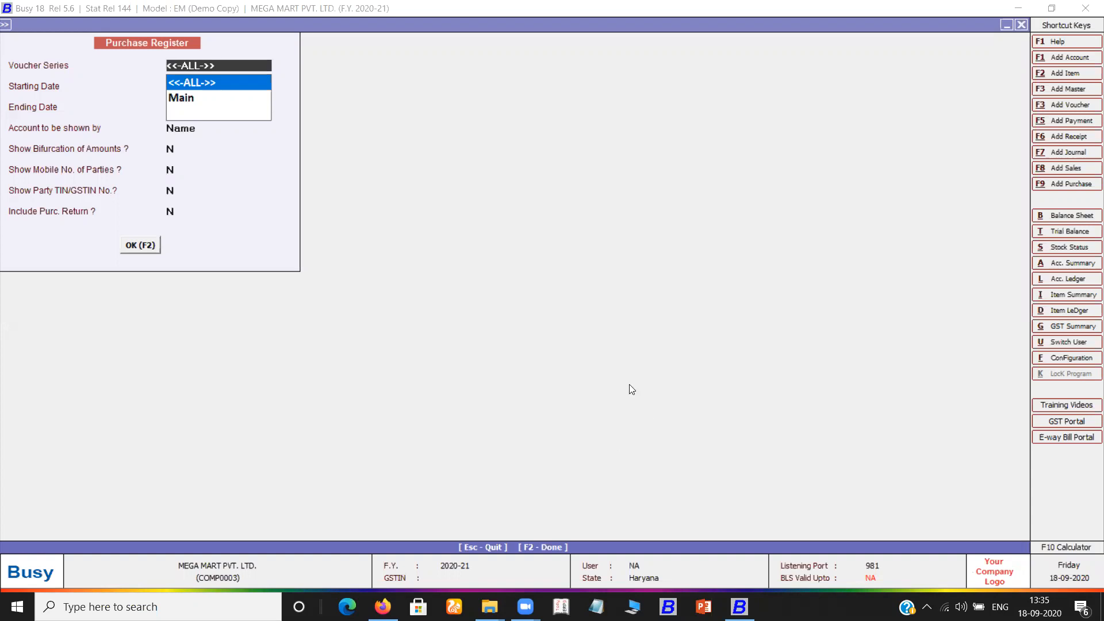
{"action": "key", "text": "Return"}
{"action": "key", "text": "Escape"}
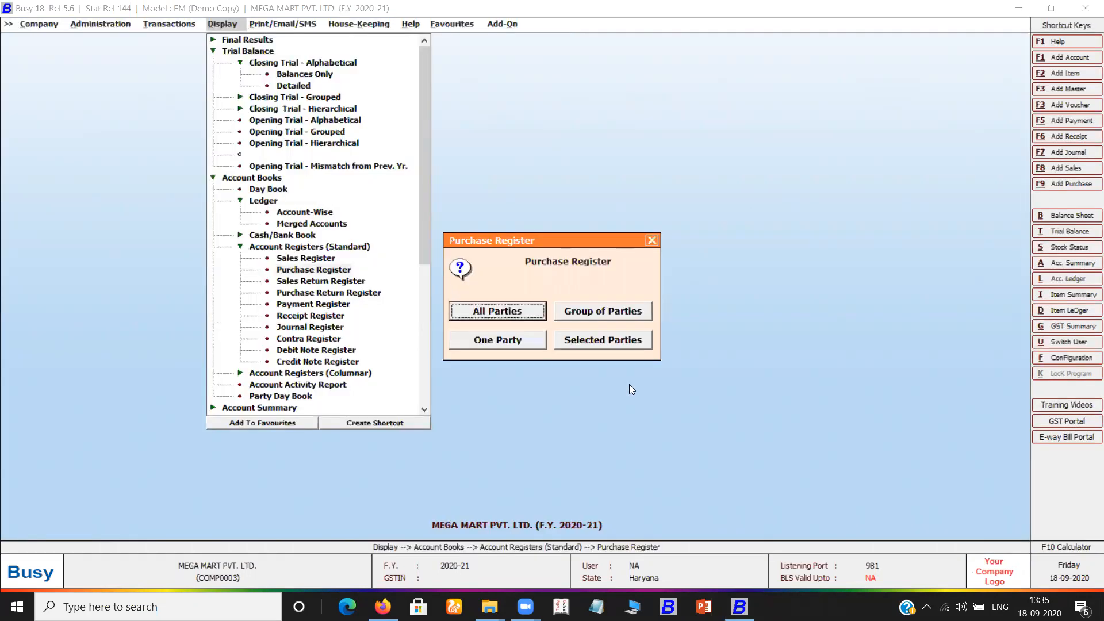
{"action": "key", "text": "Escape"}
{"action": "key", "text": "Escape"}
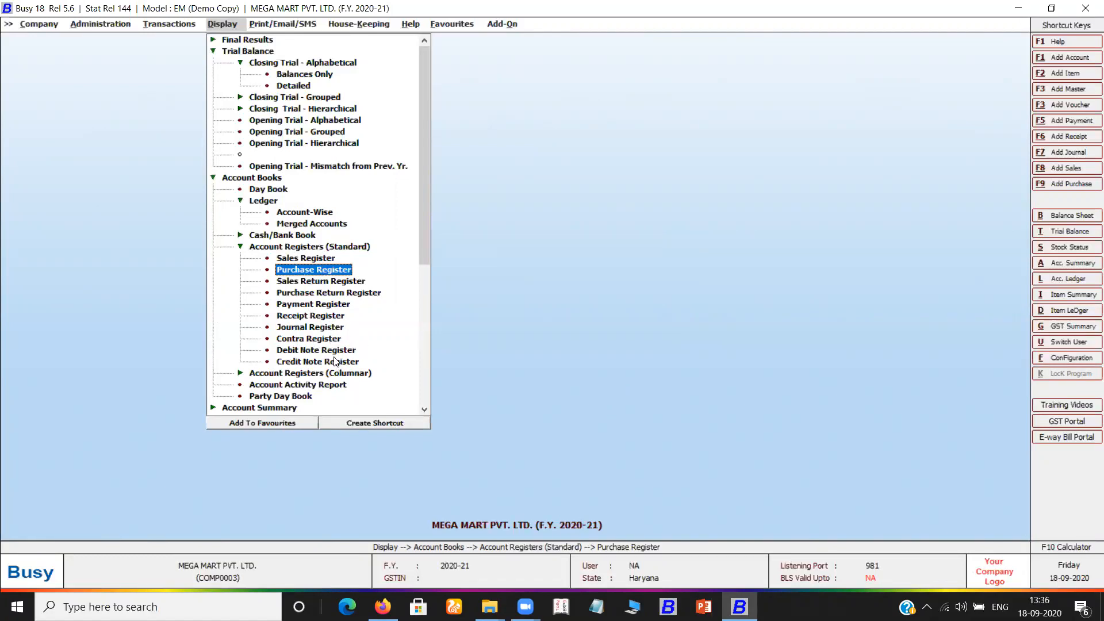
Examine the registers available under the standard and columnar account registers, from sales and purchase to debit and credit notes.
{"action": "key", "text": "Down"}
{"action": "key", "text": "Down"}
{"action": "key", "text": "Down"}
{"action": "key", "text": "Down"}
{"action": "key", "text": "Down"}
{"action": "key", "text": "Down"}
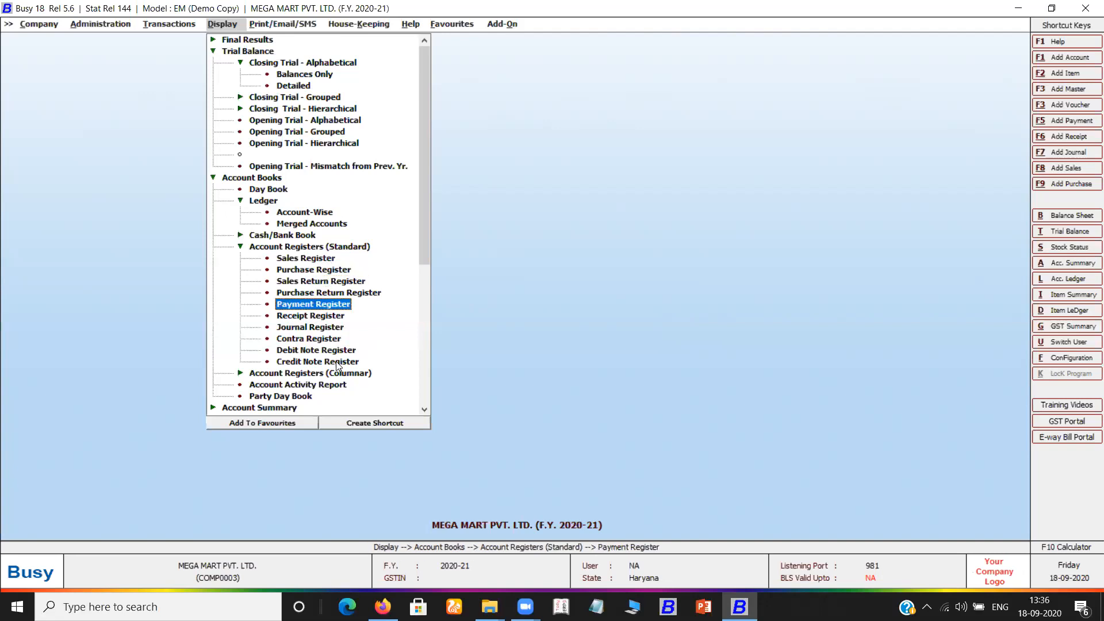
{"action": "key", "text": "Down"}
{"action": "key", "text": "Down"}
{"action": "key", "text": "Down"}
{"action": "key", "text": "Down"}
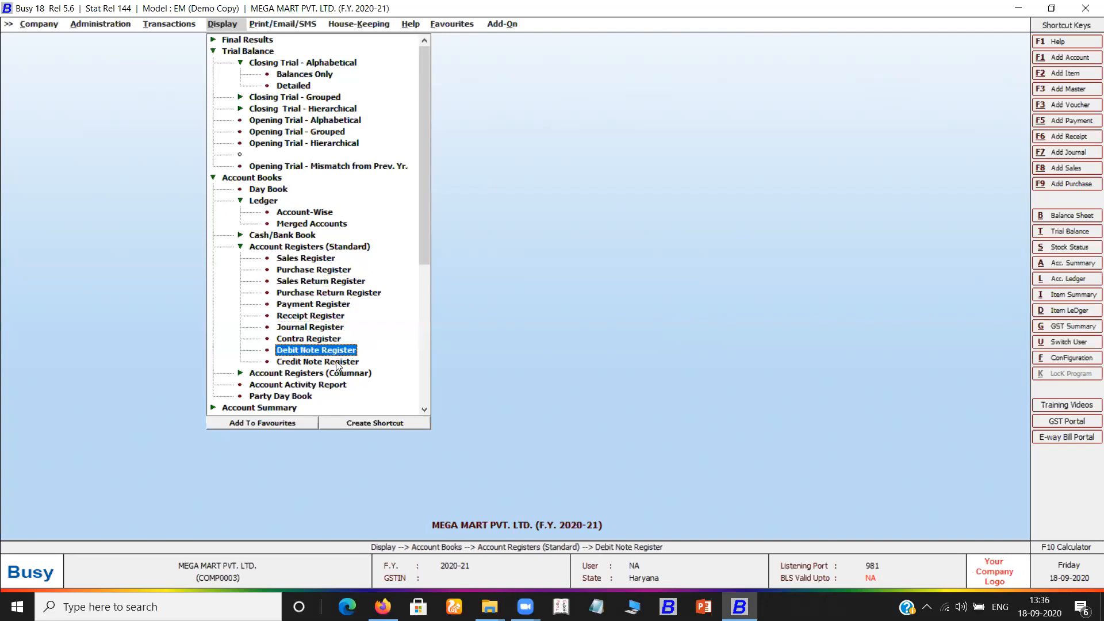
{"action": "key", "text": "Up"}
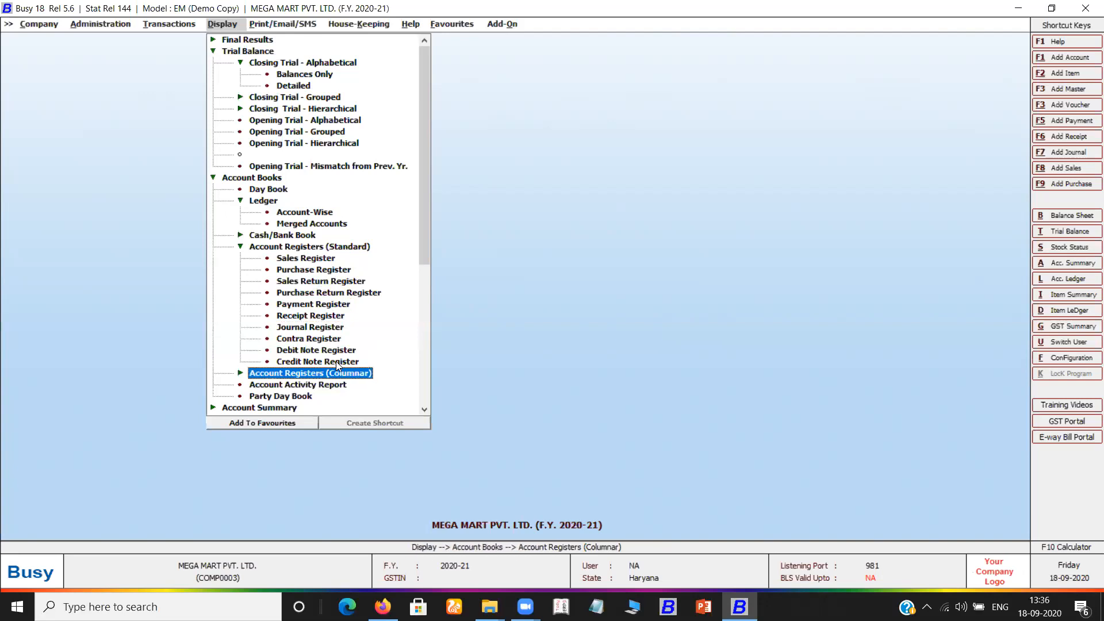
{"action": "key", "text": "Return"}
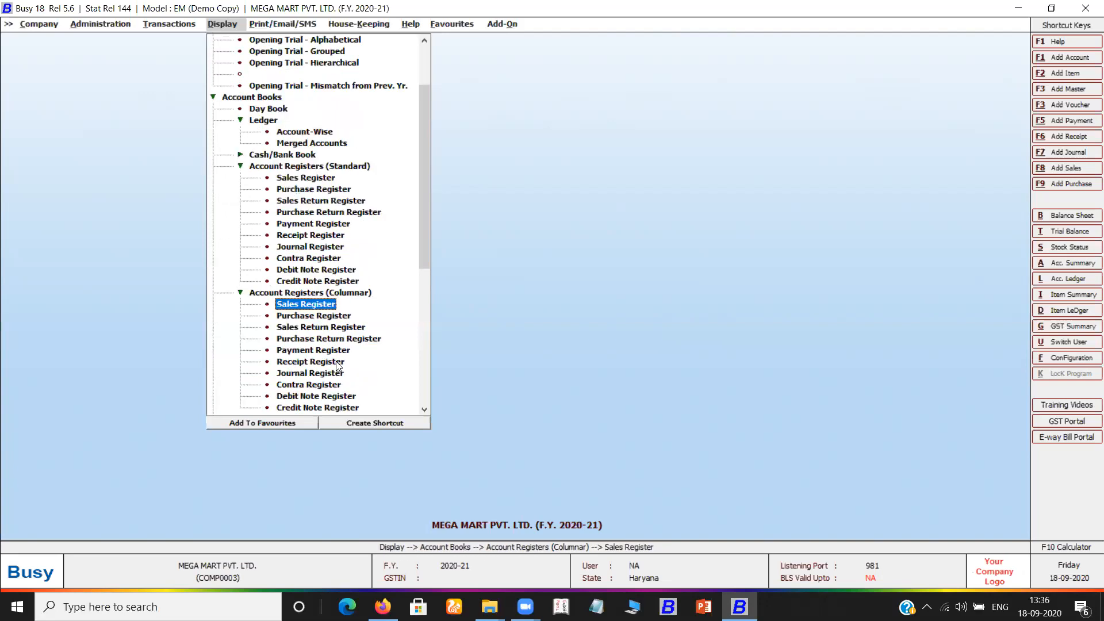
{"action": "key", "text": "Up"}
{"action": "key", "text": "Up"}
{"action": "key", "text": "Up"}
{"action": "key", "text": "Up"}
{"action": "key", "text": "Up"}
{"action": "key", "text": "Up"}
{"action": "key", "text": "Up"}
{"action": "key", "text": "Up"}
{"action": "key", "text": "Up"}
{"action": "key", "text": "Up"}
{"action": "key", "text": "Up"}
{"action": "key", "text": "Up"}
{"action": "key", "text": "Down"}
{"action": "key", "text": "Down"}
{"action": "key", "text": "Down"}
{"action": "key", "text": "Down"}
{"action": "key", "text": "Down"}
{"action": "key", "text": "Down"}
{"action": "key", "text": "Down"}
{"action": "key", "text": "Down"}
{"action": "key", "text": "Down"}
{"action": "key", "text": "Down"}
{"action": "key", "text": "Down"}
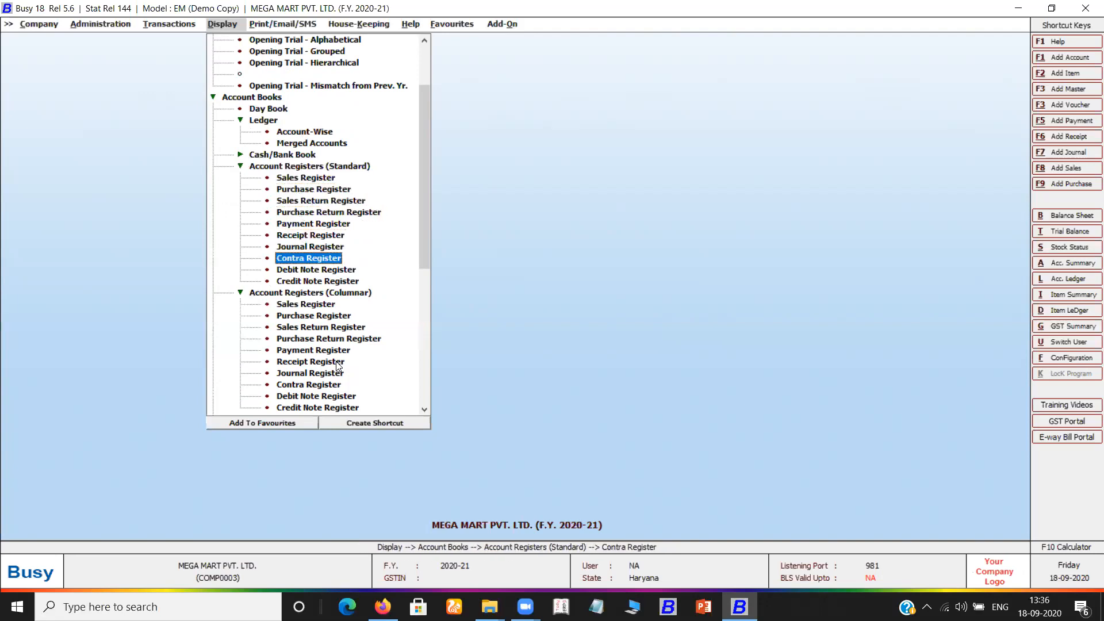
{"action": "key", "text": "Down"}
{"action": "key", "text": "Down"}
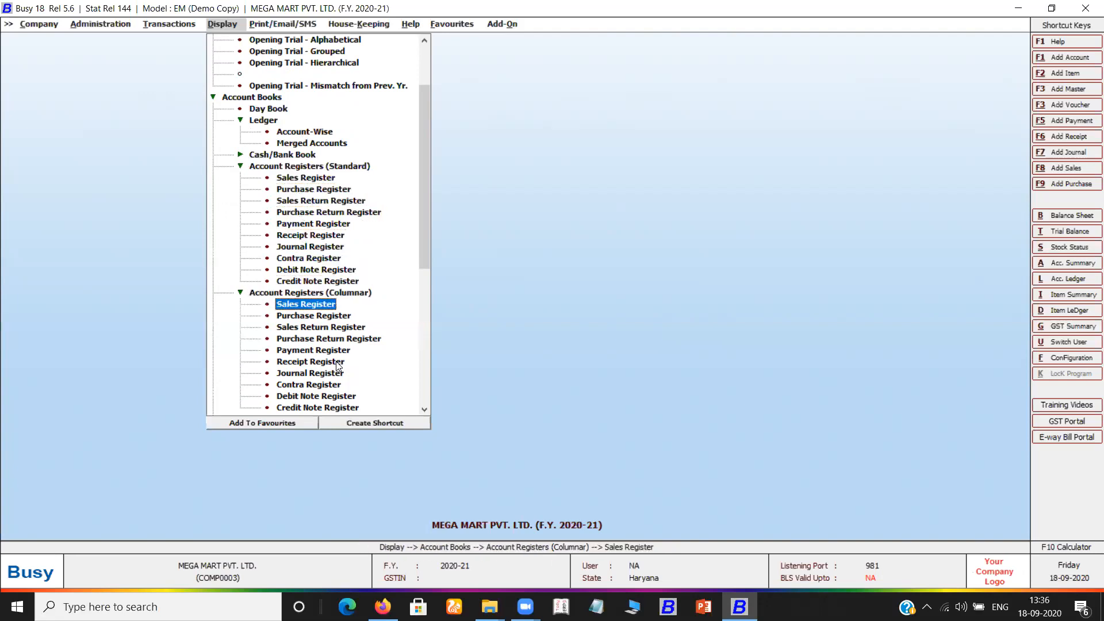
{"action": "key", "text": "Down"}
{"action": "key", "text": "Down"}
{"action": "key", "text": "Down"}
{"action": "key", "text": "Down"}
{"action": "key", "text": "Down"}
{"action": "key", "text": "Down"}
{"action": "key", "text": "Down"}
{"action": "key", "text": "Down"}
{"action": "key", "text": "Down"}
{"action": "key", "text": "Down"}
{"action": "key", "text": "Down"}
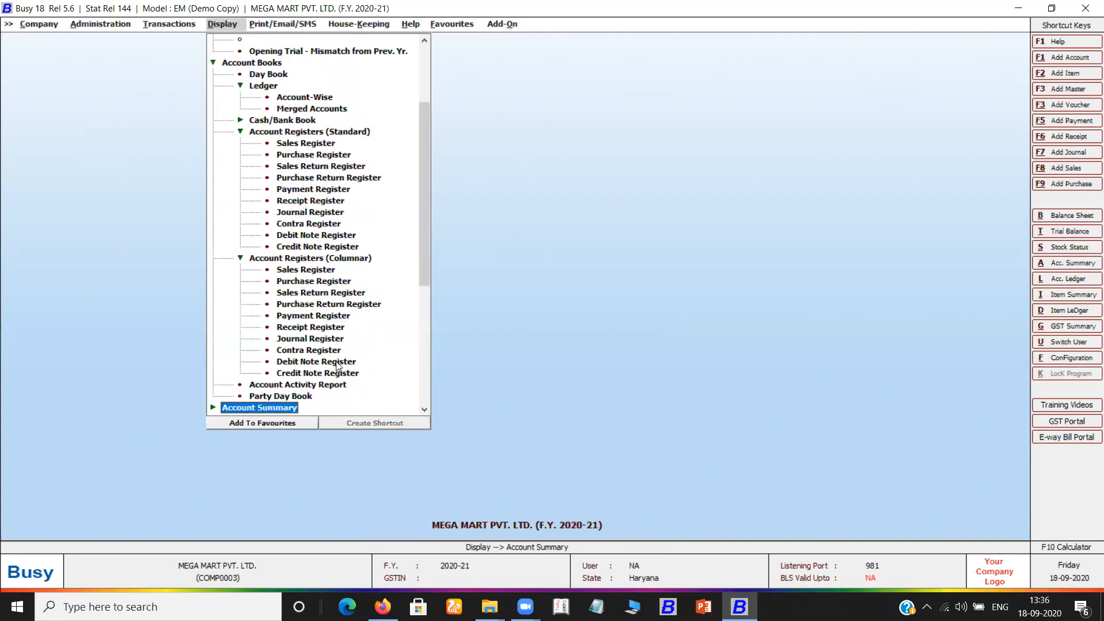
Examine the reports available under Account Summary and leave the report list.
{"action": "key", "text": "Down"}
{"action": "key", "text": "Up"}
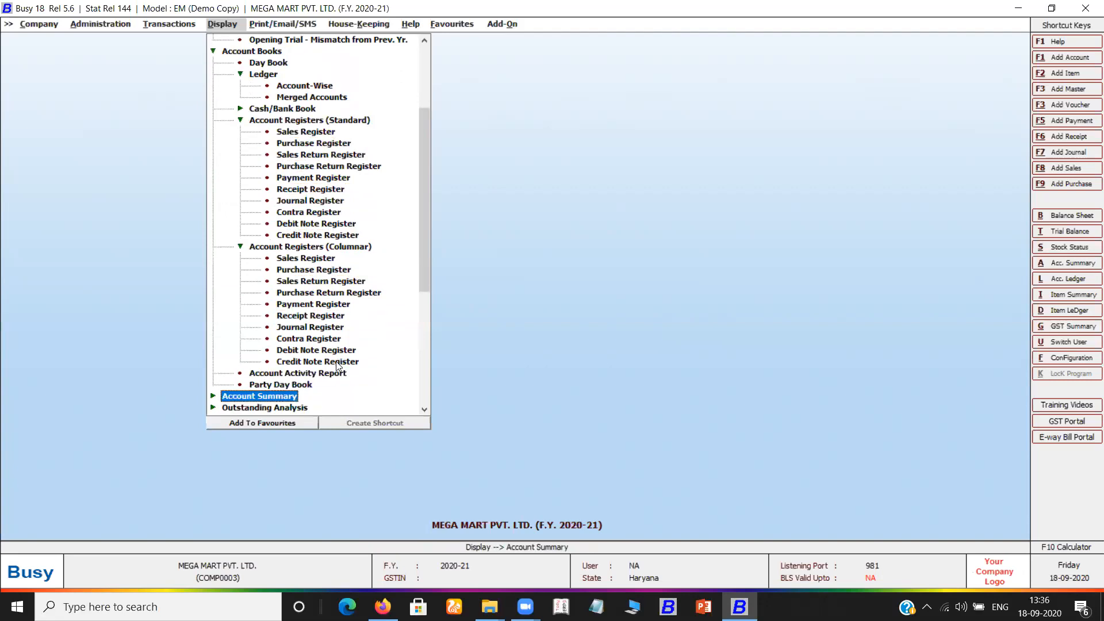
{"action": "key", "text": "Up"}
{"action": "key", "text": "Up"}
{"action": "key", "text": "Down"}
{"action": "key", "text": "Down"}
{"action": "key", "text": "Right"}
{"action": "key", "text": "Down"}
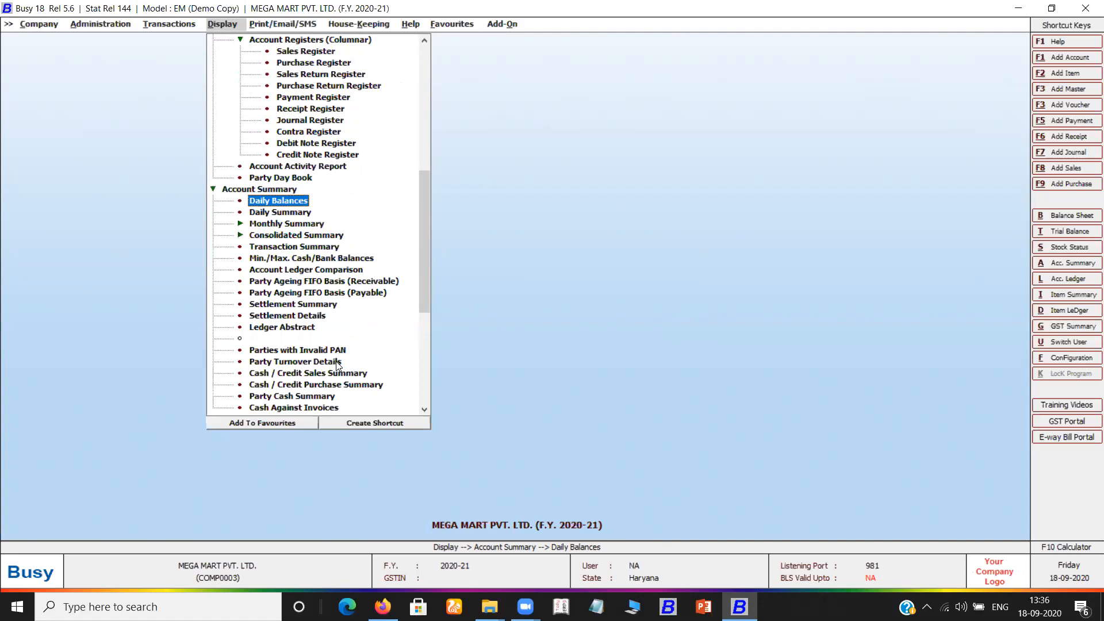
{"action": "key", "text": "Escape"}
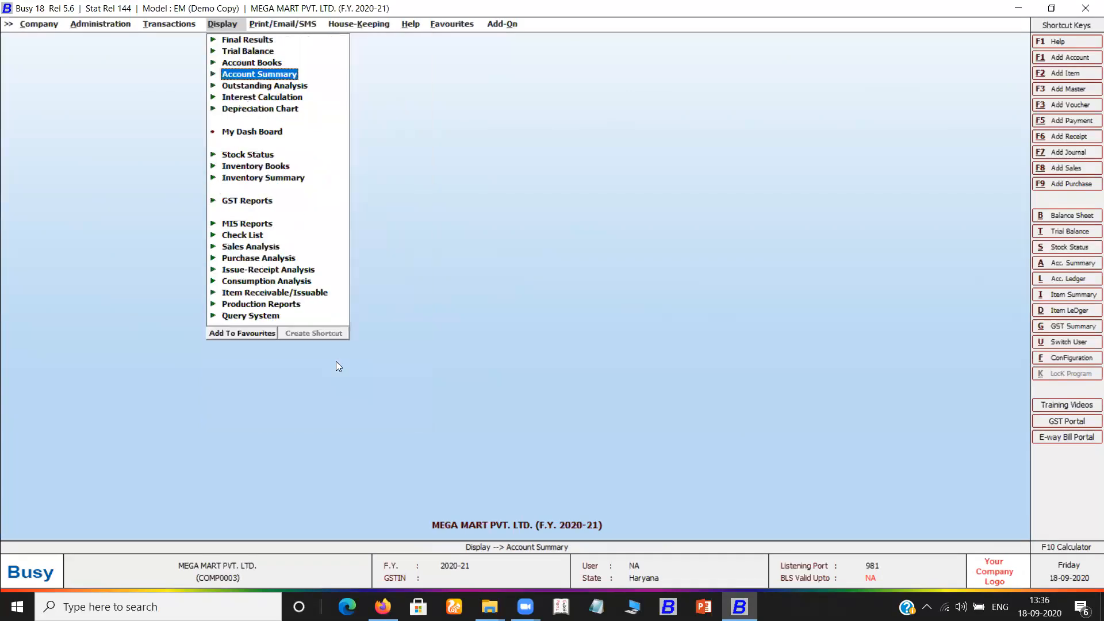
{"action": "key", "text": "Escape"}
Open the selection of an existing purchase voucher for modification.
{"action": "key", "text": "Left"}
{"action": "key", "text": "Return"}
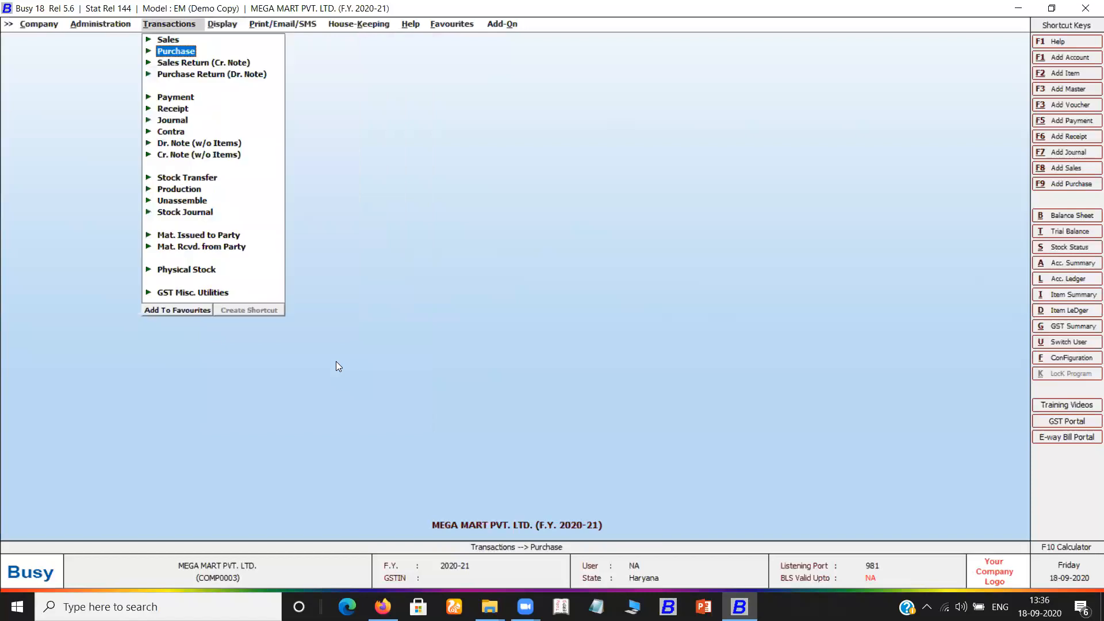
{"action": "key", "text": "Down"}
{"action": "key", "text": "Up"}
{"action": "key", "text": "Down"}
{"action": "key", "text": "Up"}
{"action": "key", "text": "Return"}
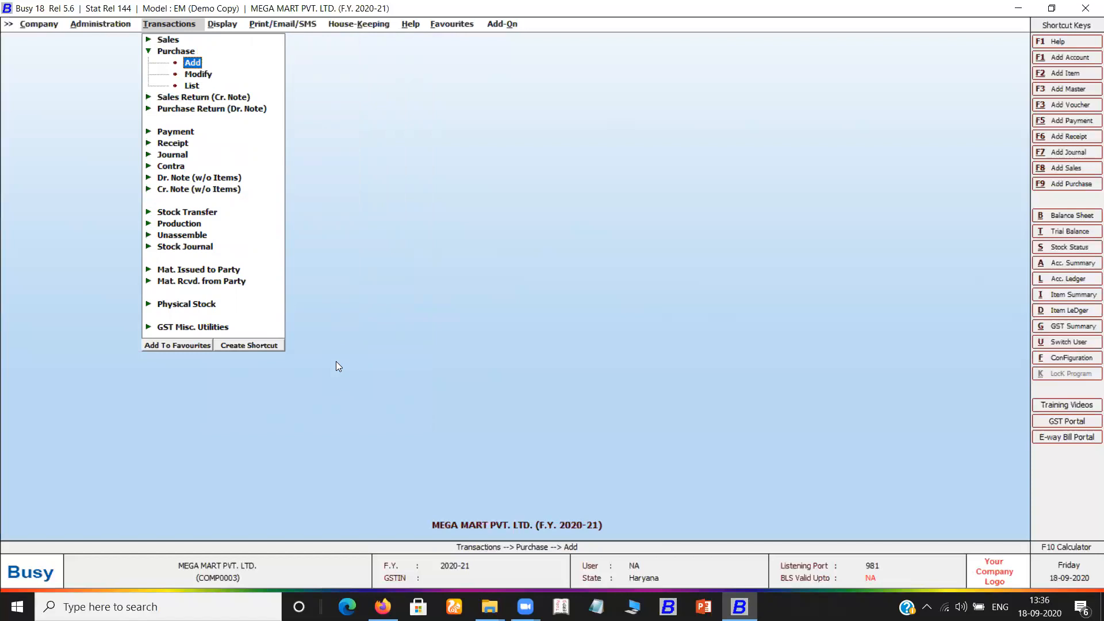
{"action": "key", "text": "Down"}
{"action": "key", "text": "Up"}
{"action": "key", "text": "Down"}
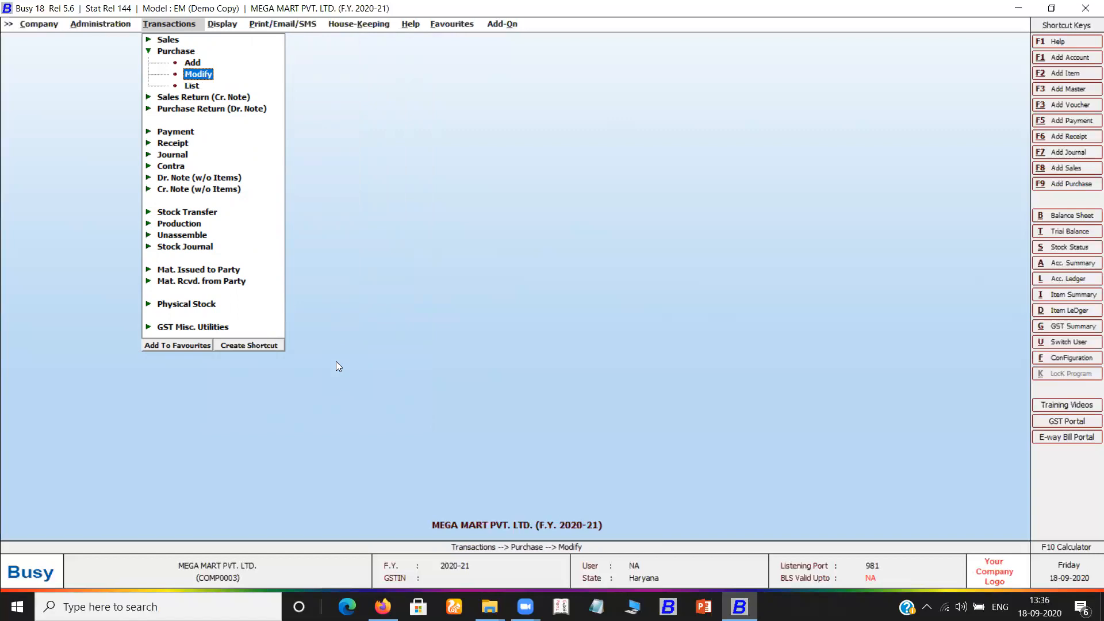
{"action": "key", "text": "Return"}
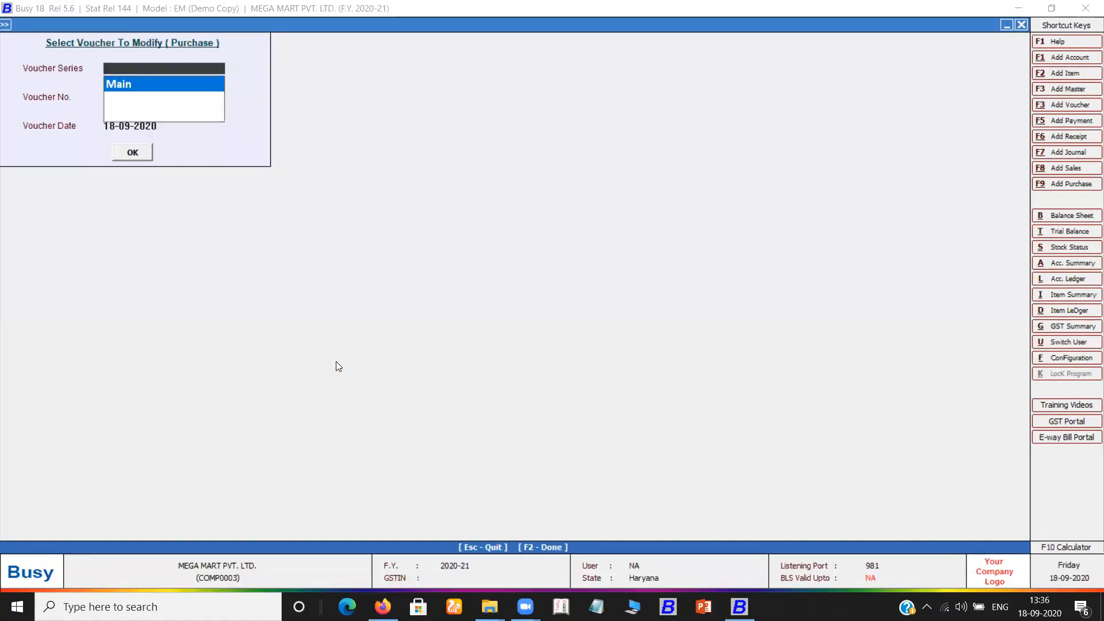
Open purchase voucher number 1 of the Main series, review its items and close it without changes.
{"action": "key", "text": "Return"}
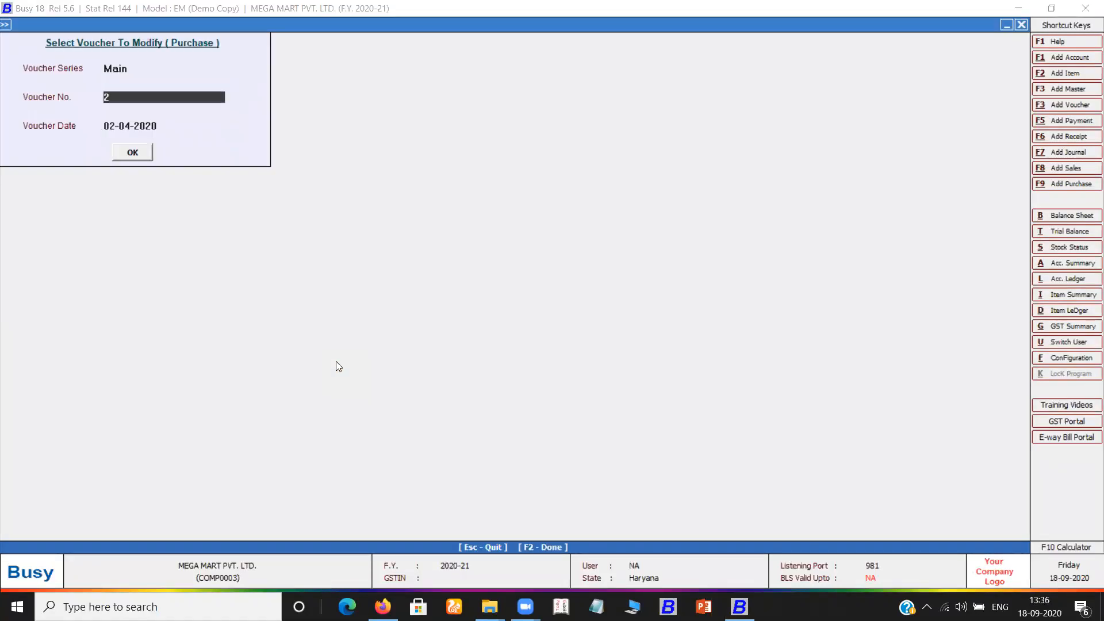
{"action": "type", "text": "1"}
{"action": "key", "text": "Return"}
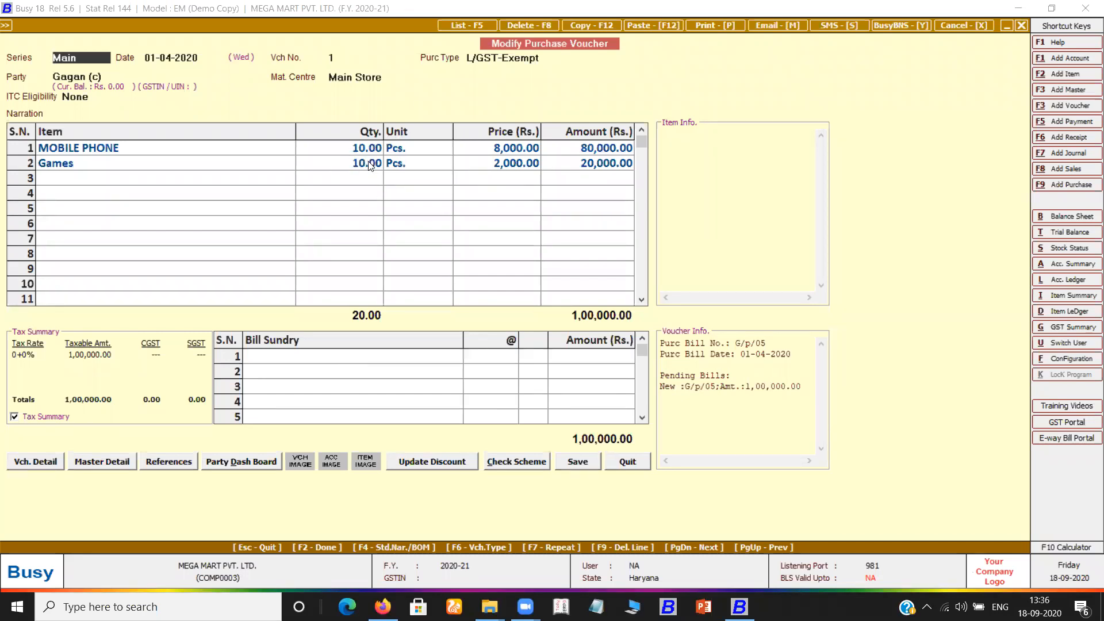
{"action": "key", "text": "Escape"}
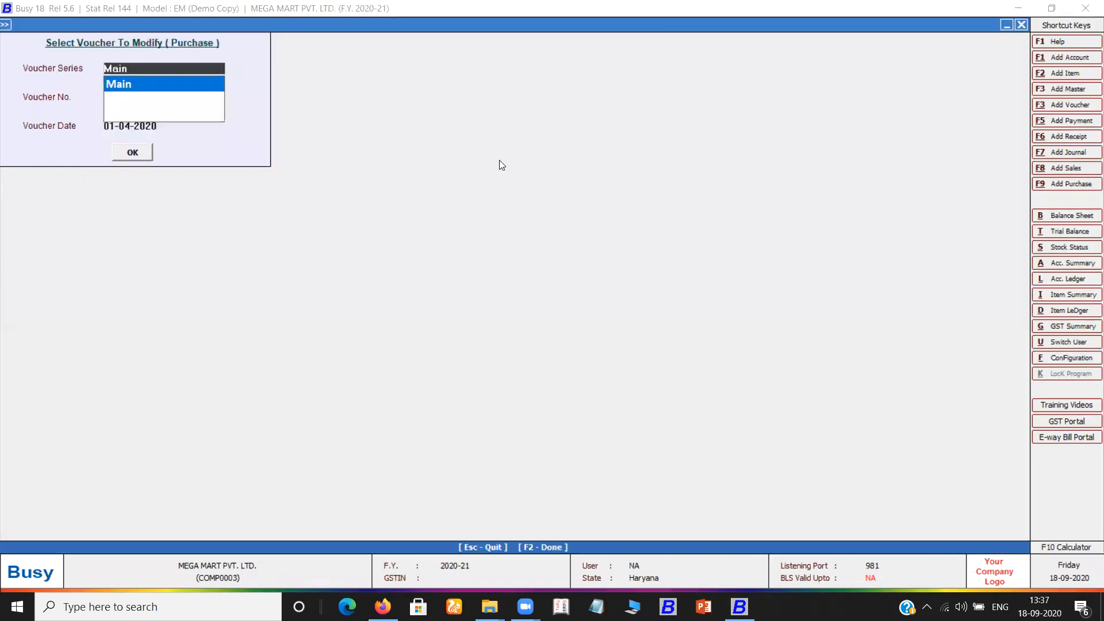
{"action": "key", "text": "Escape"}
Open purchase voucher number 2 of the Main series for modification, review its entry and quit without changes.
{"action": "key", "text": "Return"}
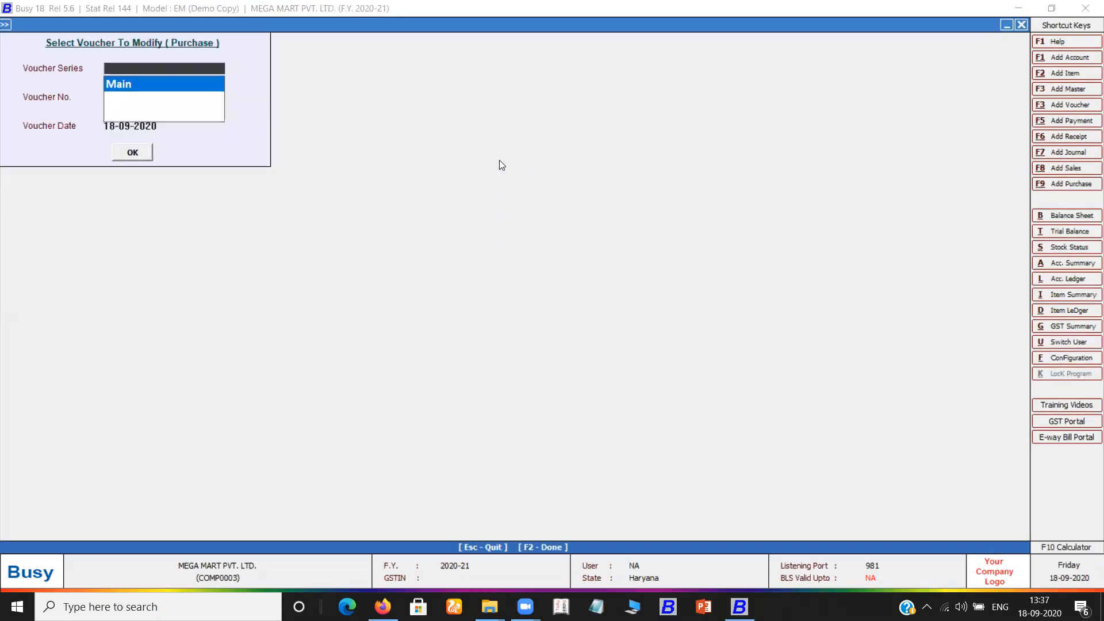
{"action": "key", "text": "Return"}
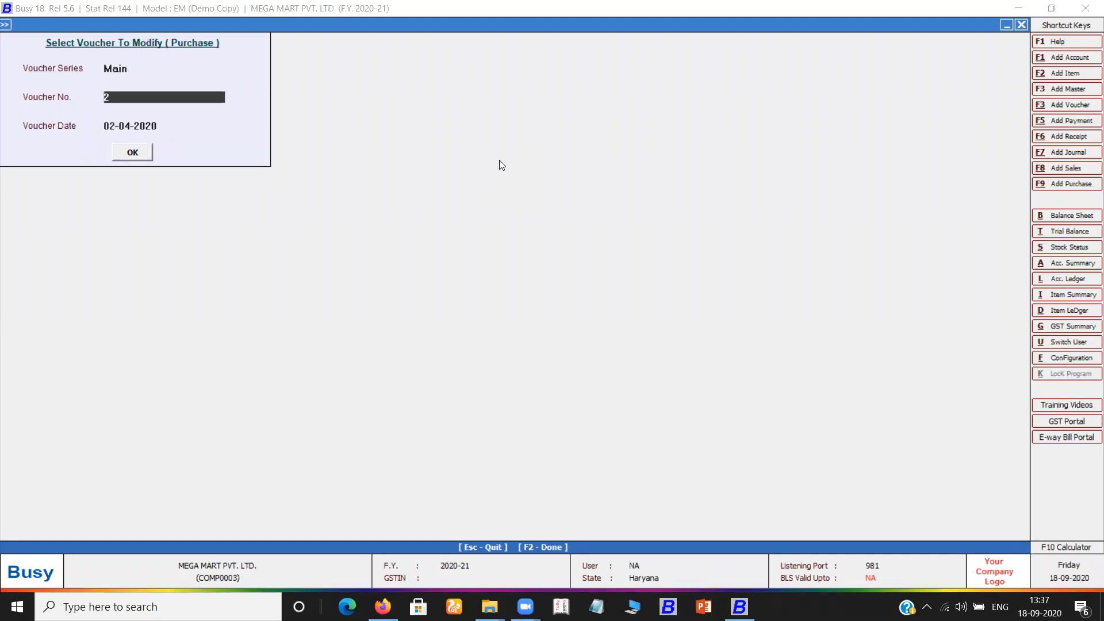
{"action": "type", "text": "12"}
{"action": "key", "text": "Return"}
{"action": "key", "text": "Return"}
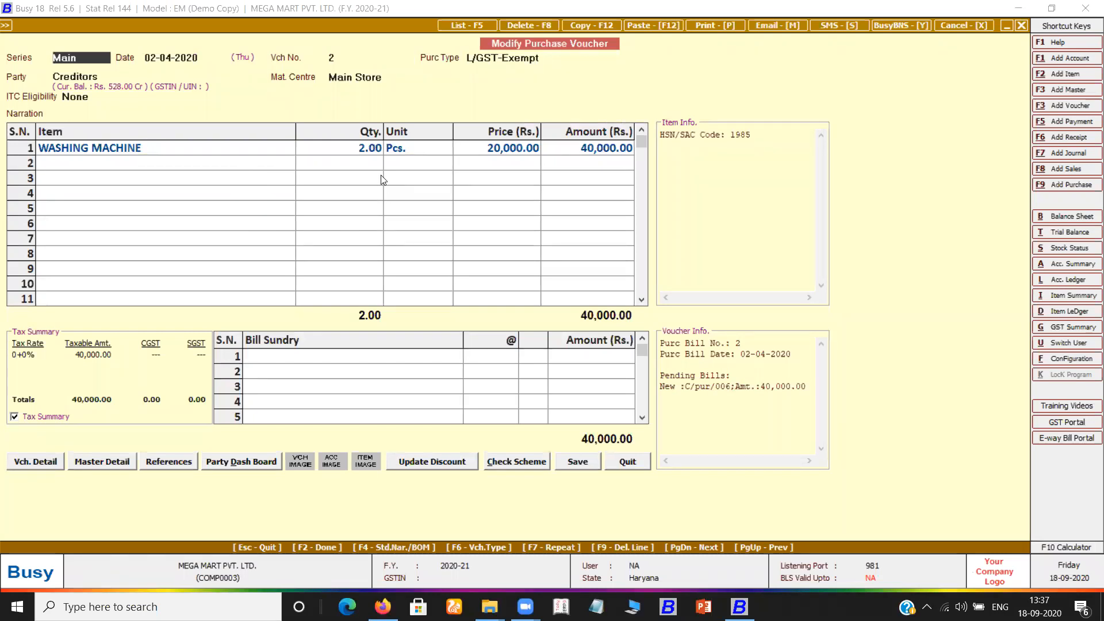
{"action": "key", "text": "Escape"}
{"action": "key", "text": "Escape"}
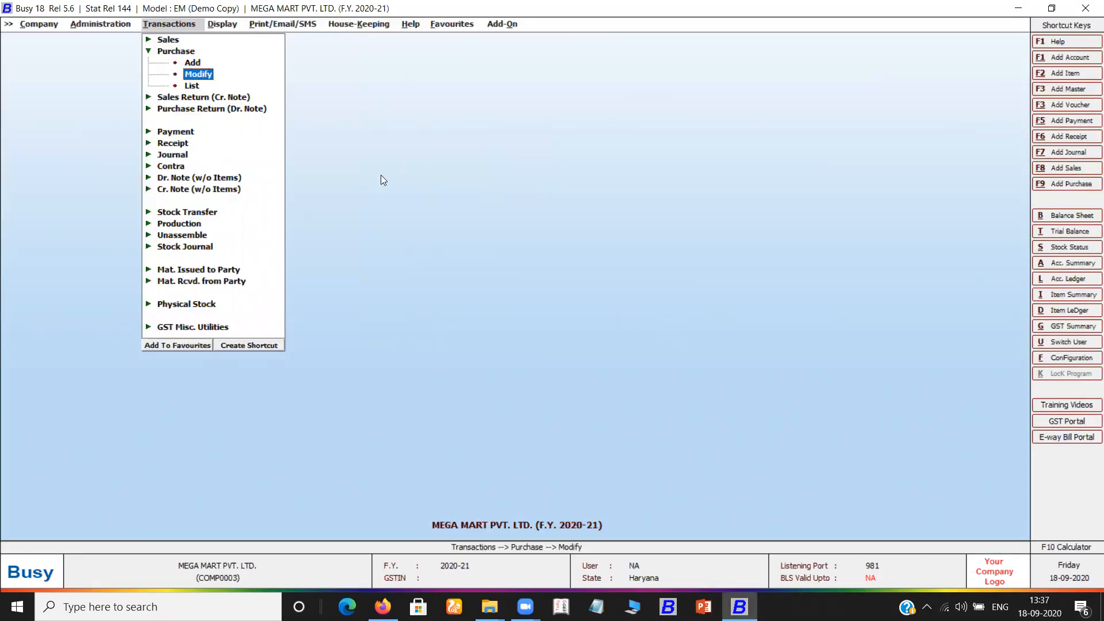